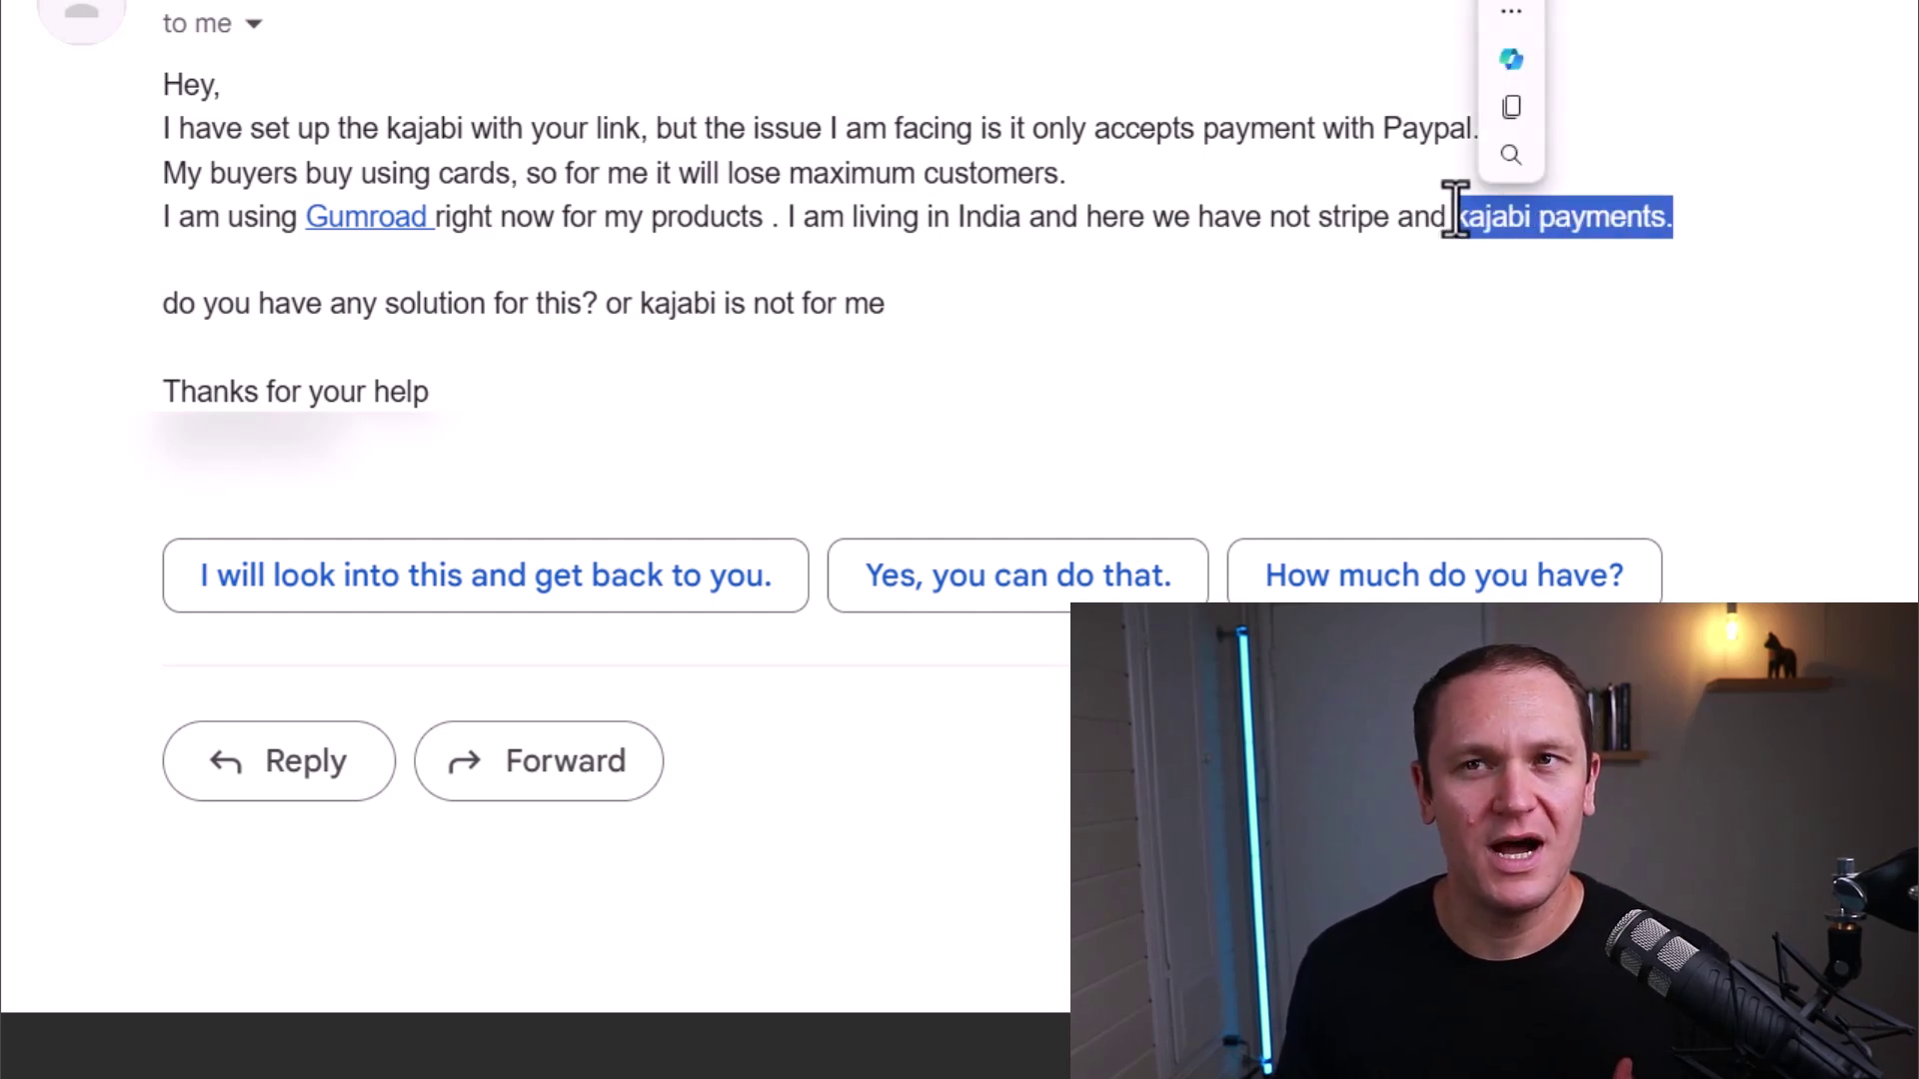
# - Read the email about Kajabi's payment options in India, focusing on Stripe and Kajabi Payments and the closing question
pyautogui.click(1338, 250)
pyautogui.moveTo(1321, 222); pyautogui.dragTo(1380, 227)
pyautogui.click(1391, 221)
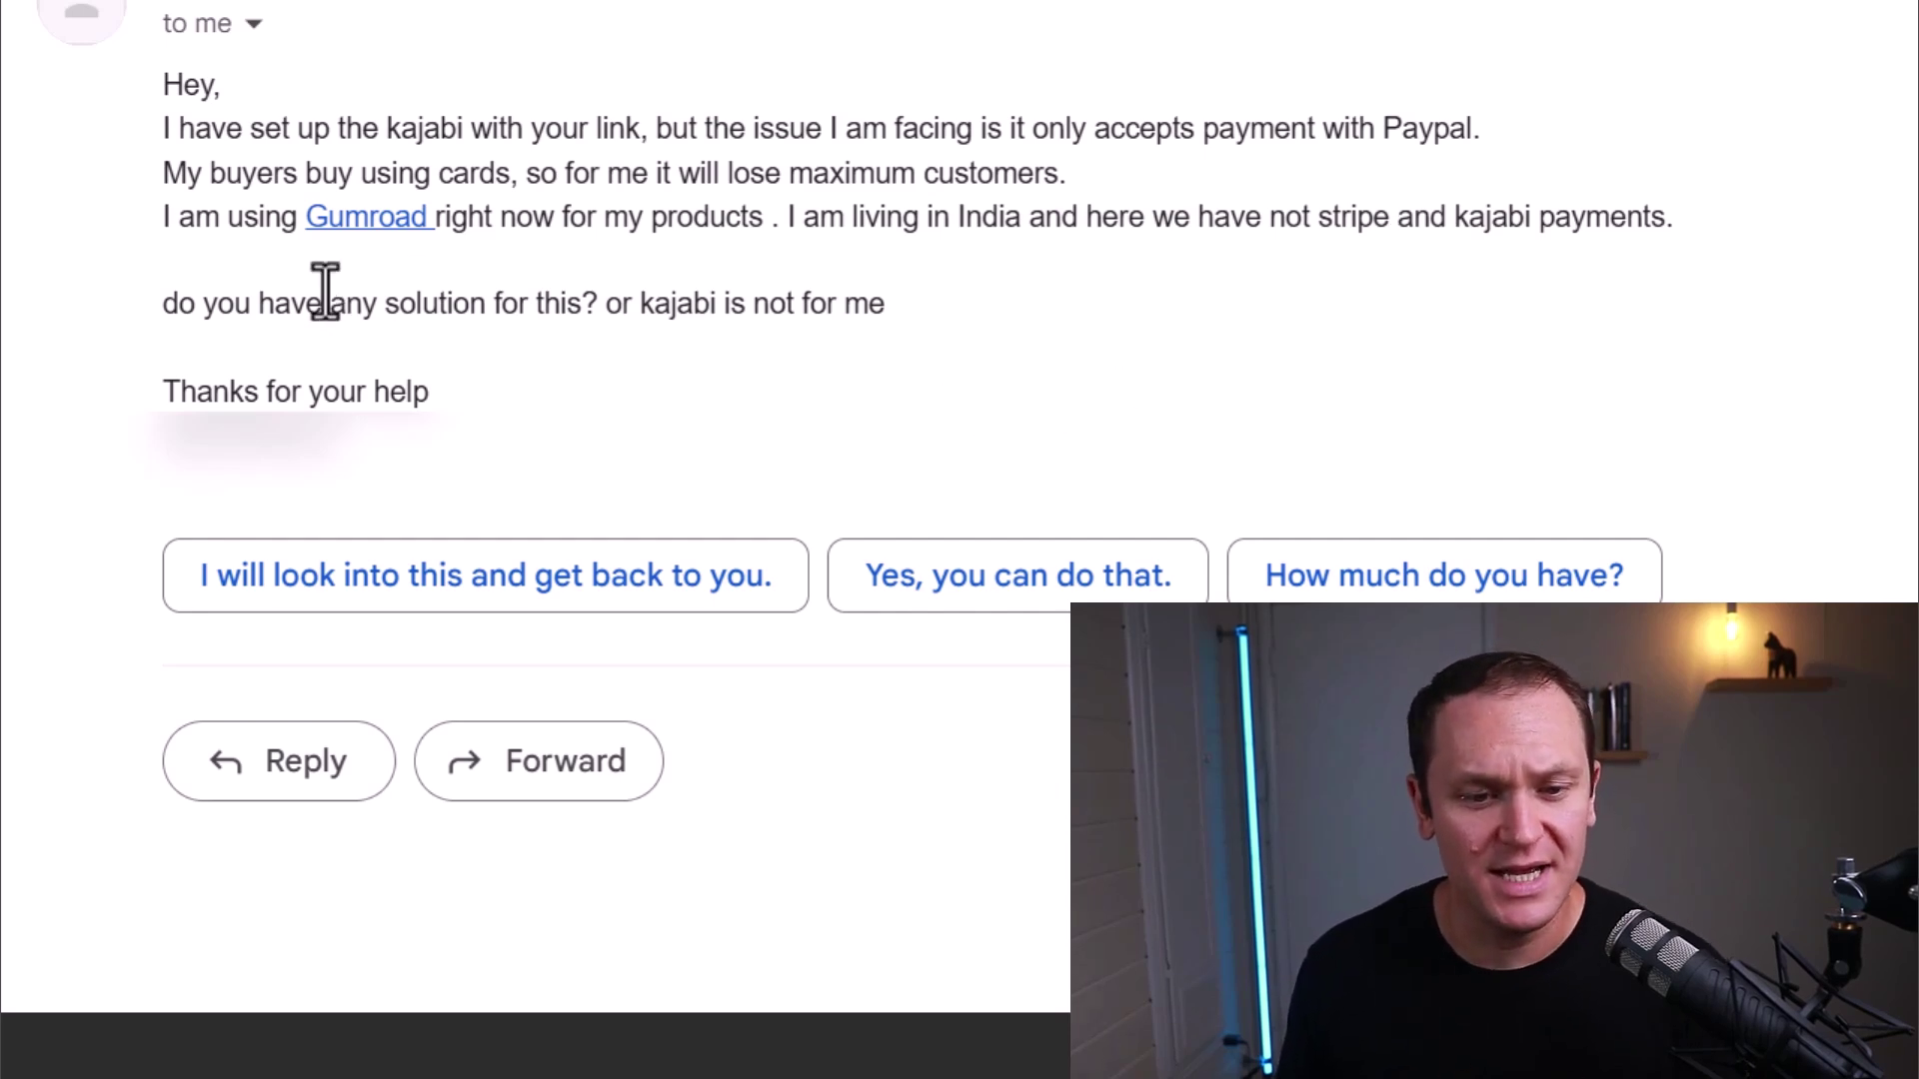
pyautogui.moveTo(888, 303)
pyautogui.mouseDown()
pyautogui.moveTo(612, 299)
pyautogui.moveTo(914, 301)
pyautogui.mouseUp()
pyautogui.click(911, 300)
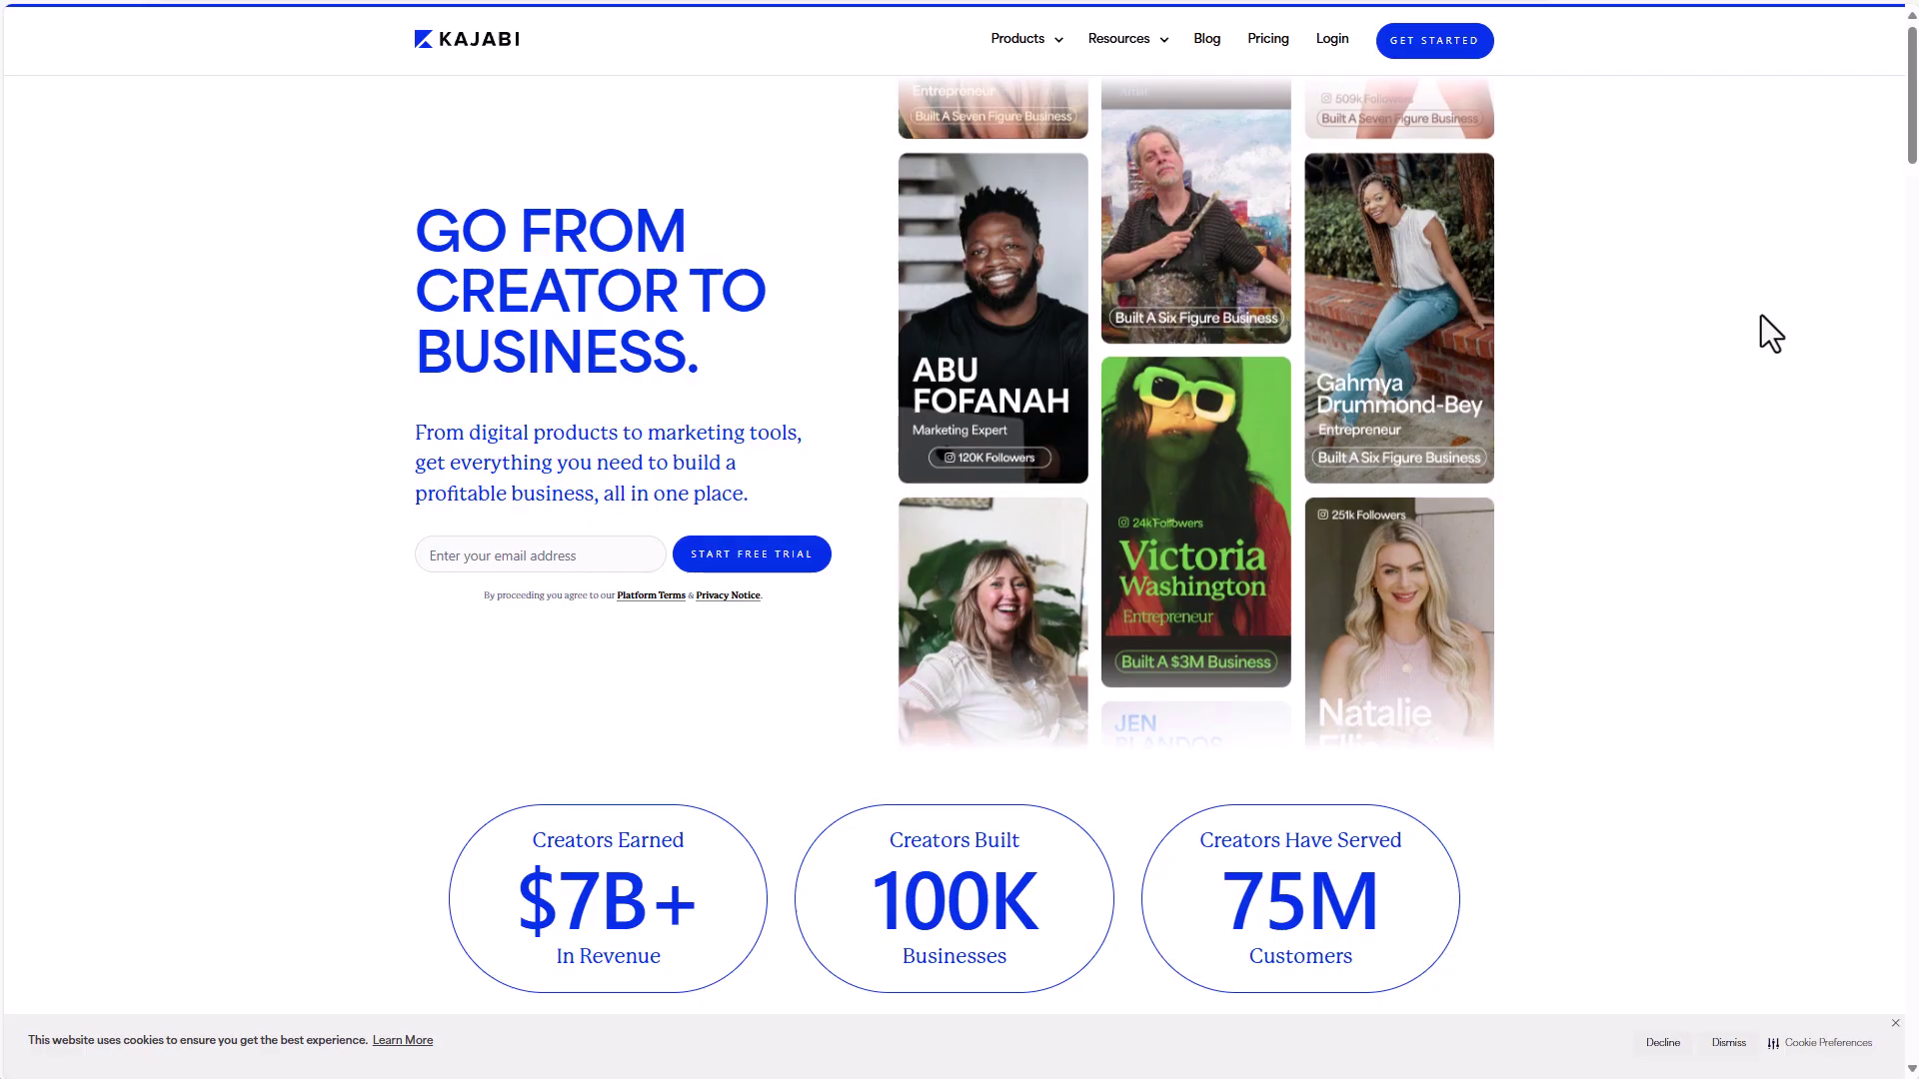
# - Look through the Kajabi home page as far as the Diversify Your Revenue Streams section
pyautogui.scroll(-20, 1762, 330)
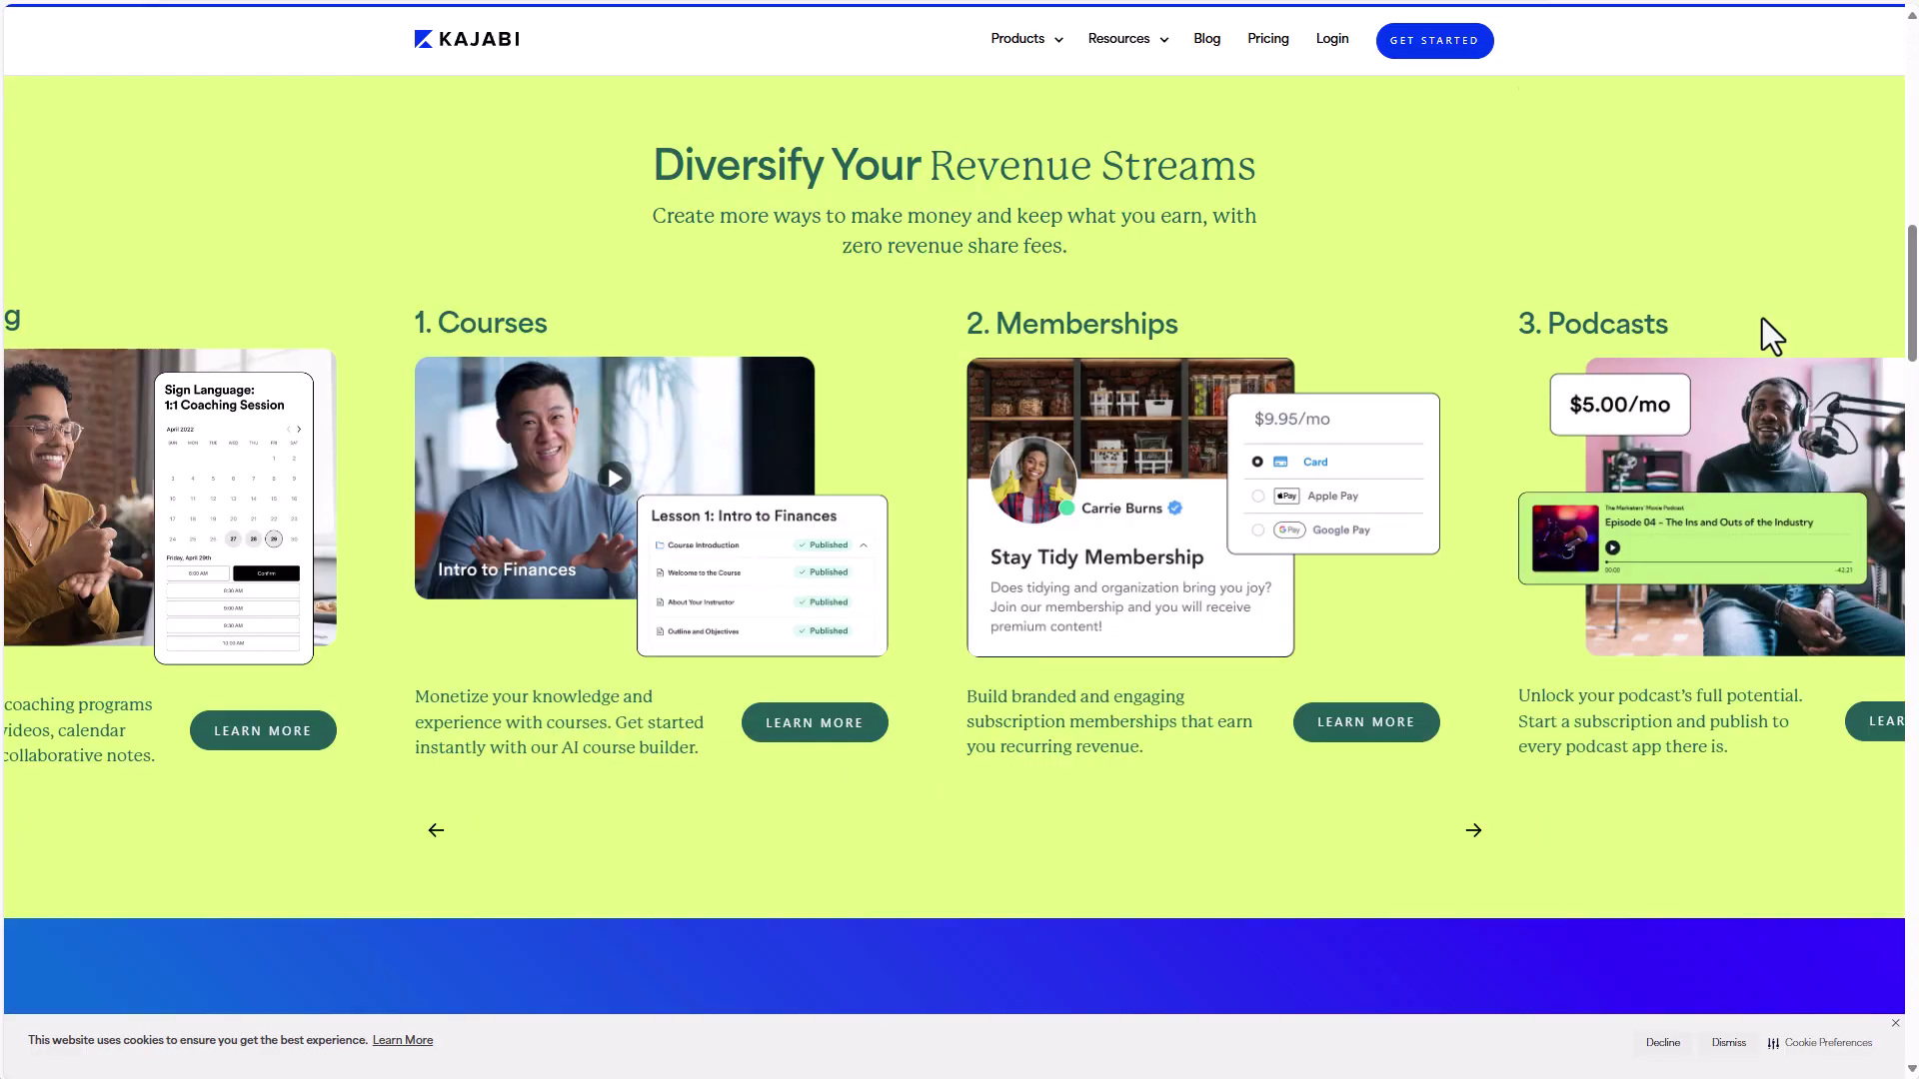
pyautogui.click(1001, 329)
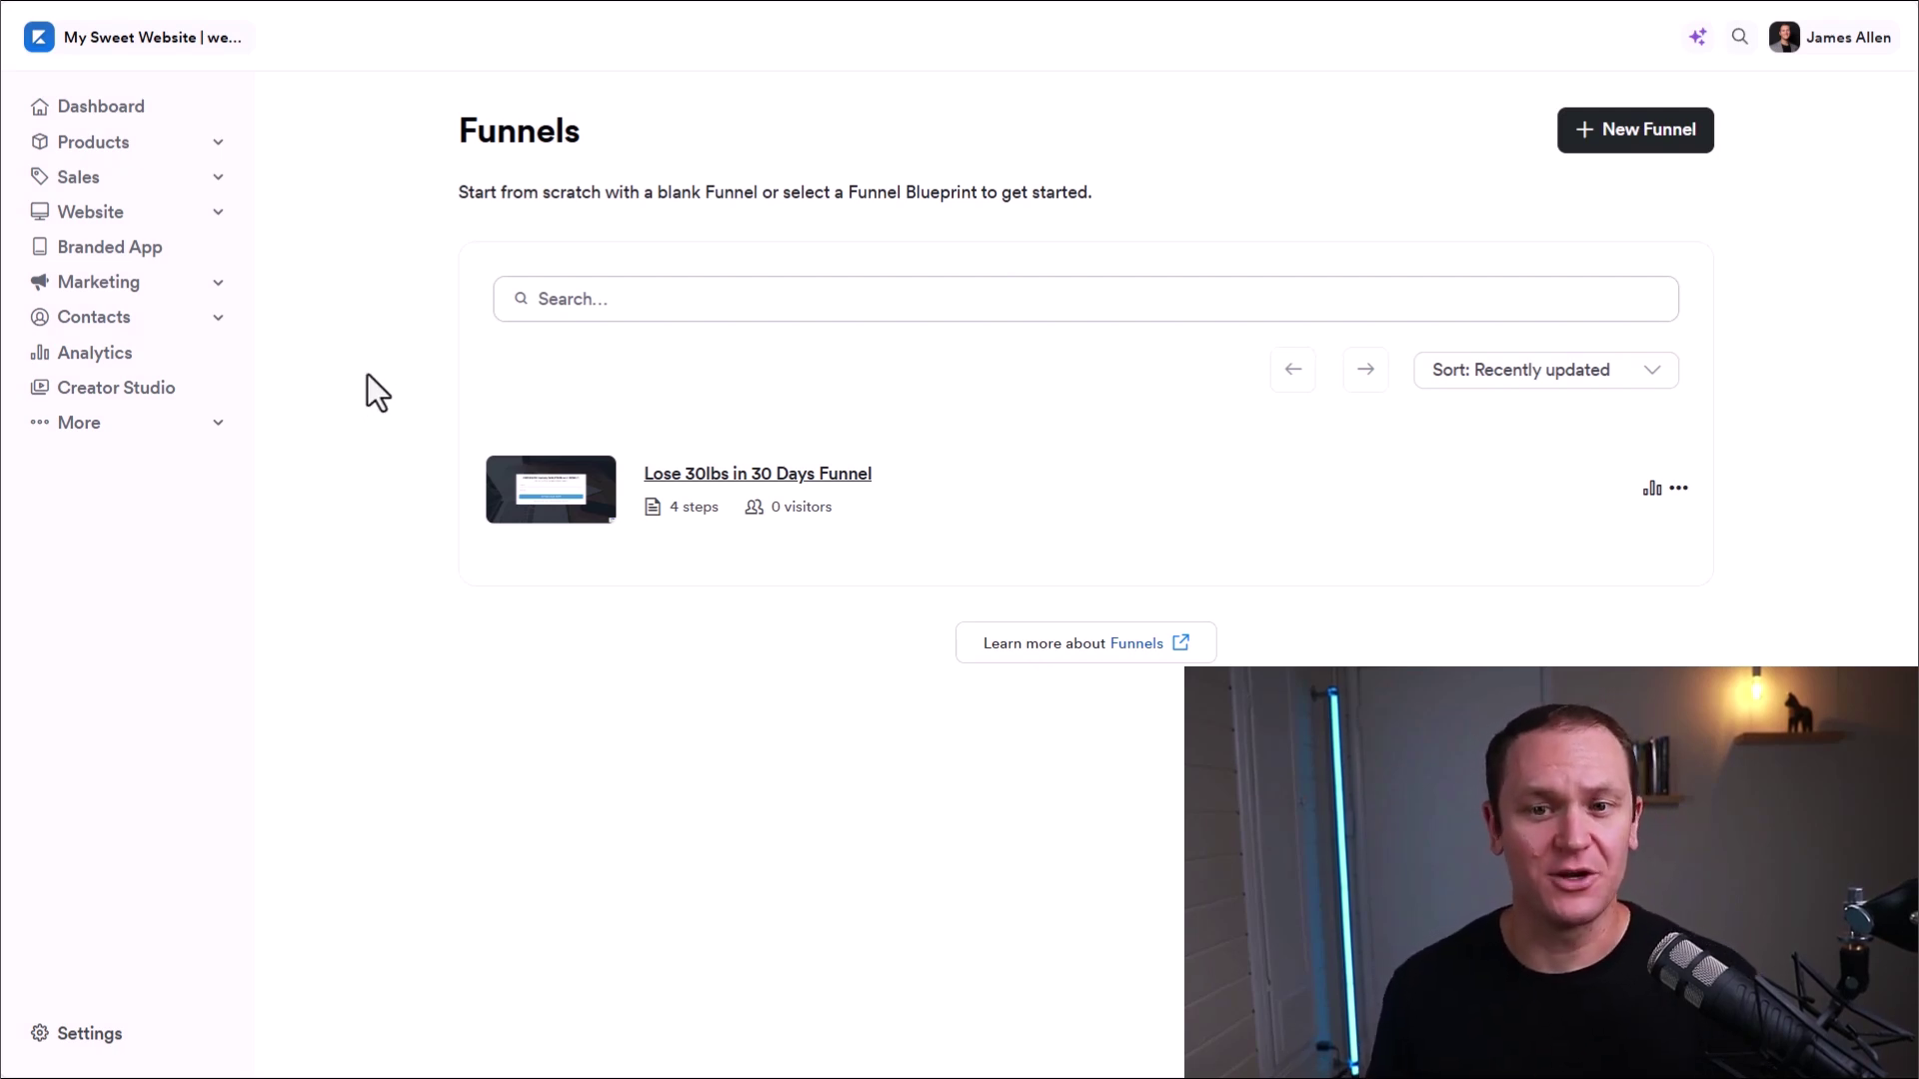
# - Open the site's Payment Integrations settings, then go to the Third Party Integrations page for Stripe and PayPal
pyautogui.click(95, 1039)
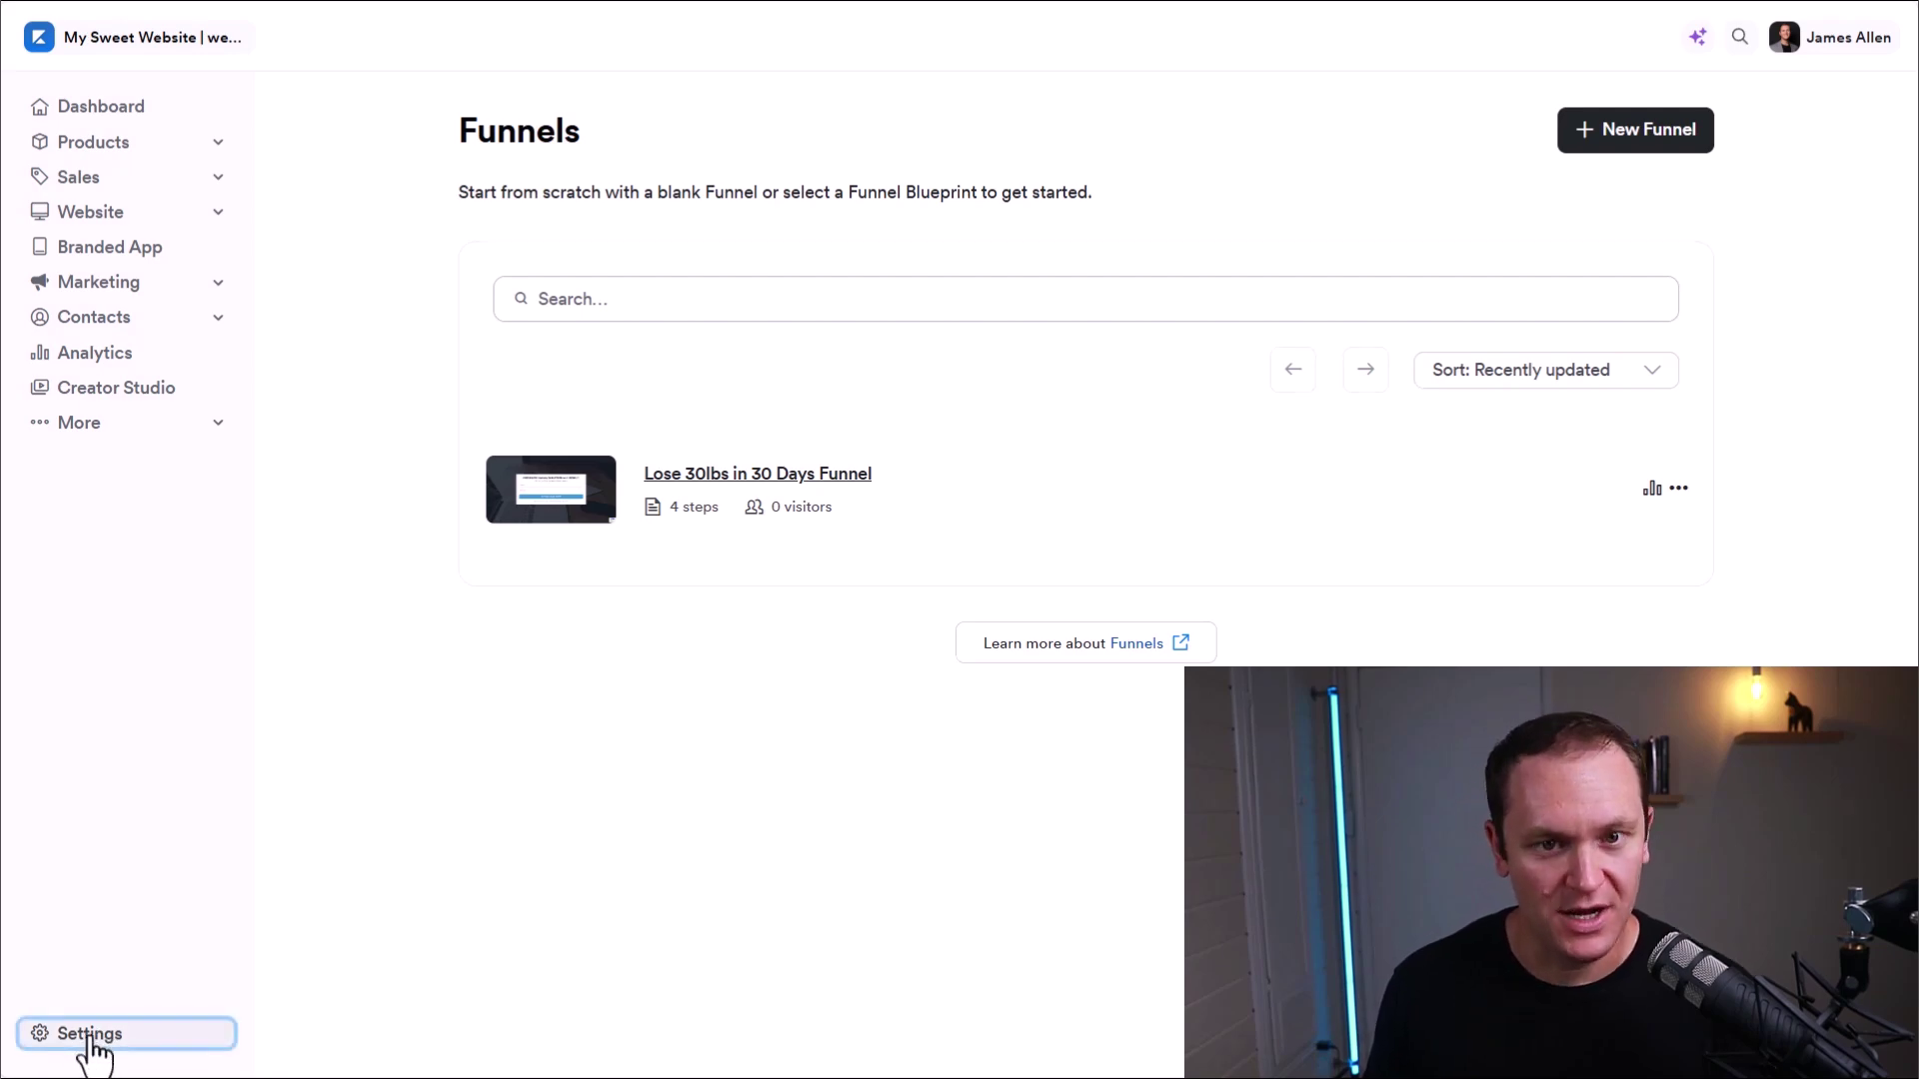
pyautogui.scroll(-4, 439, 449)
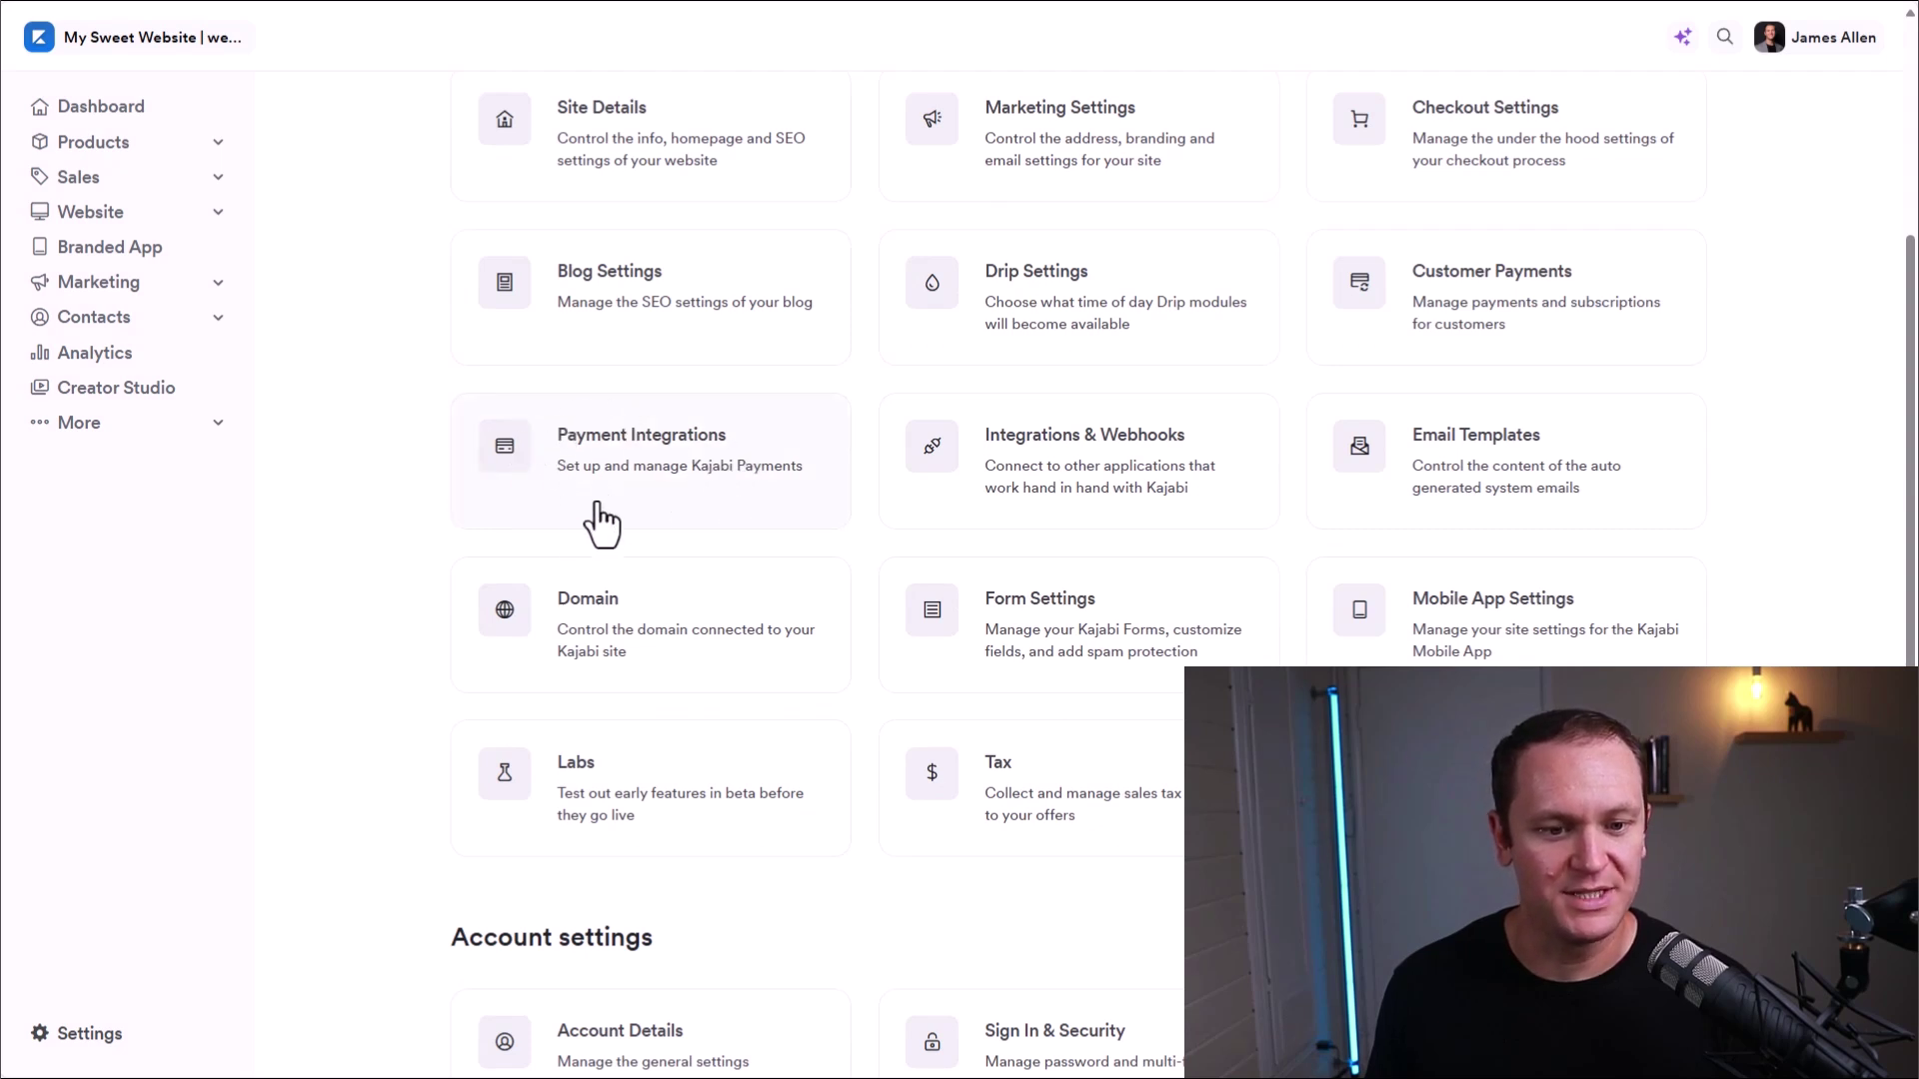
pyautogui.click(593, 455)
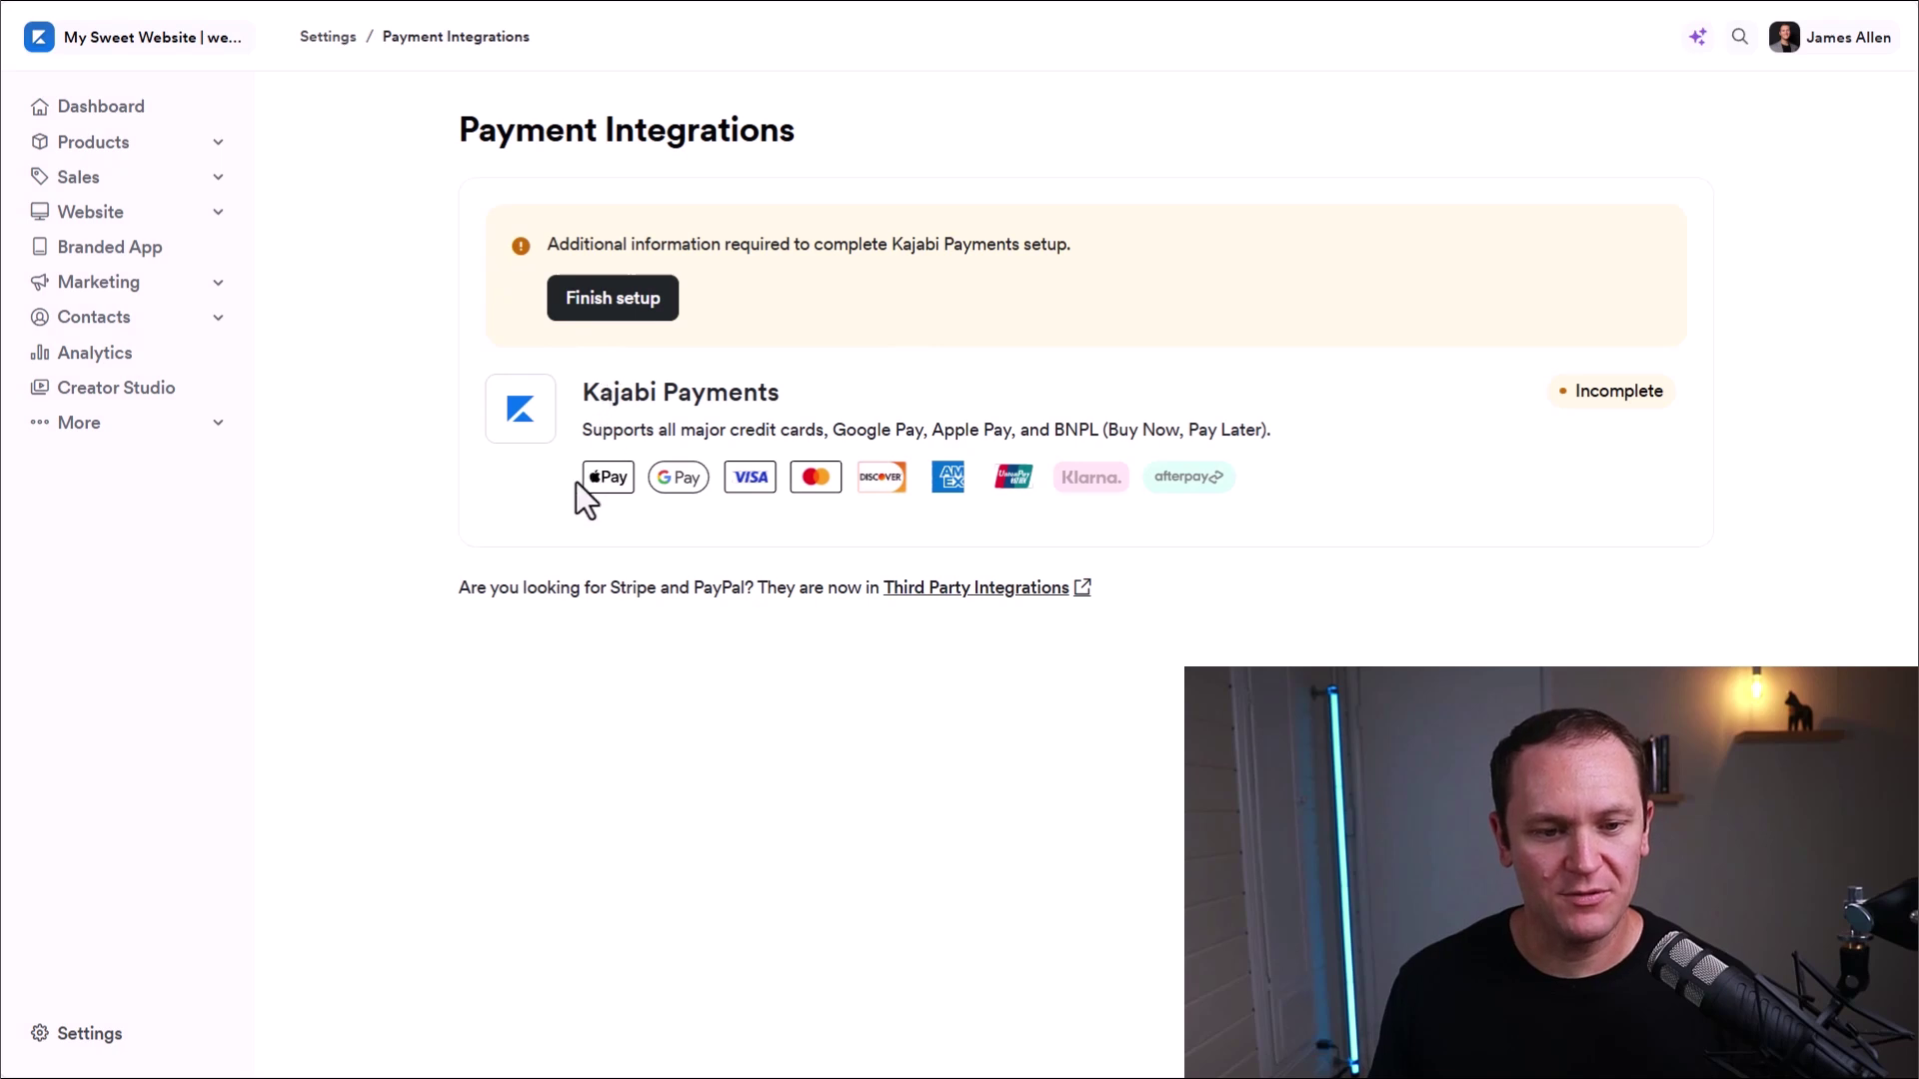
pyautogui.moveTo(458, 578); pyautogui.dragTo(1186, 583)
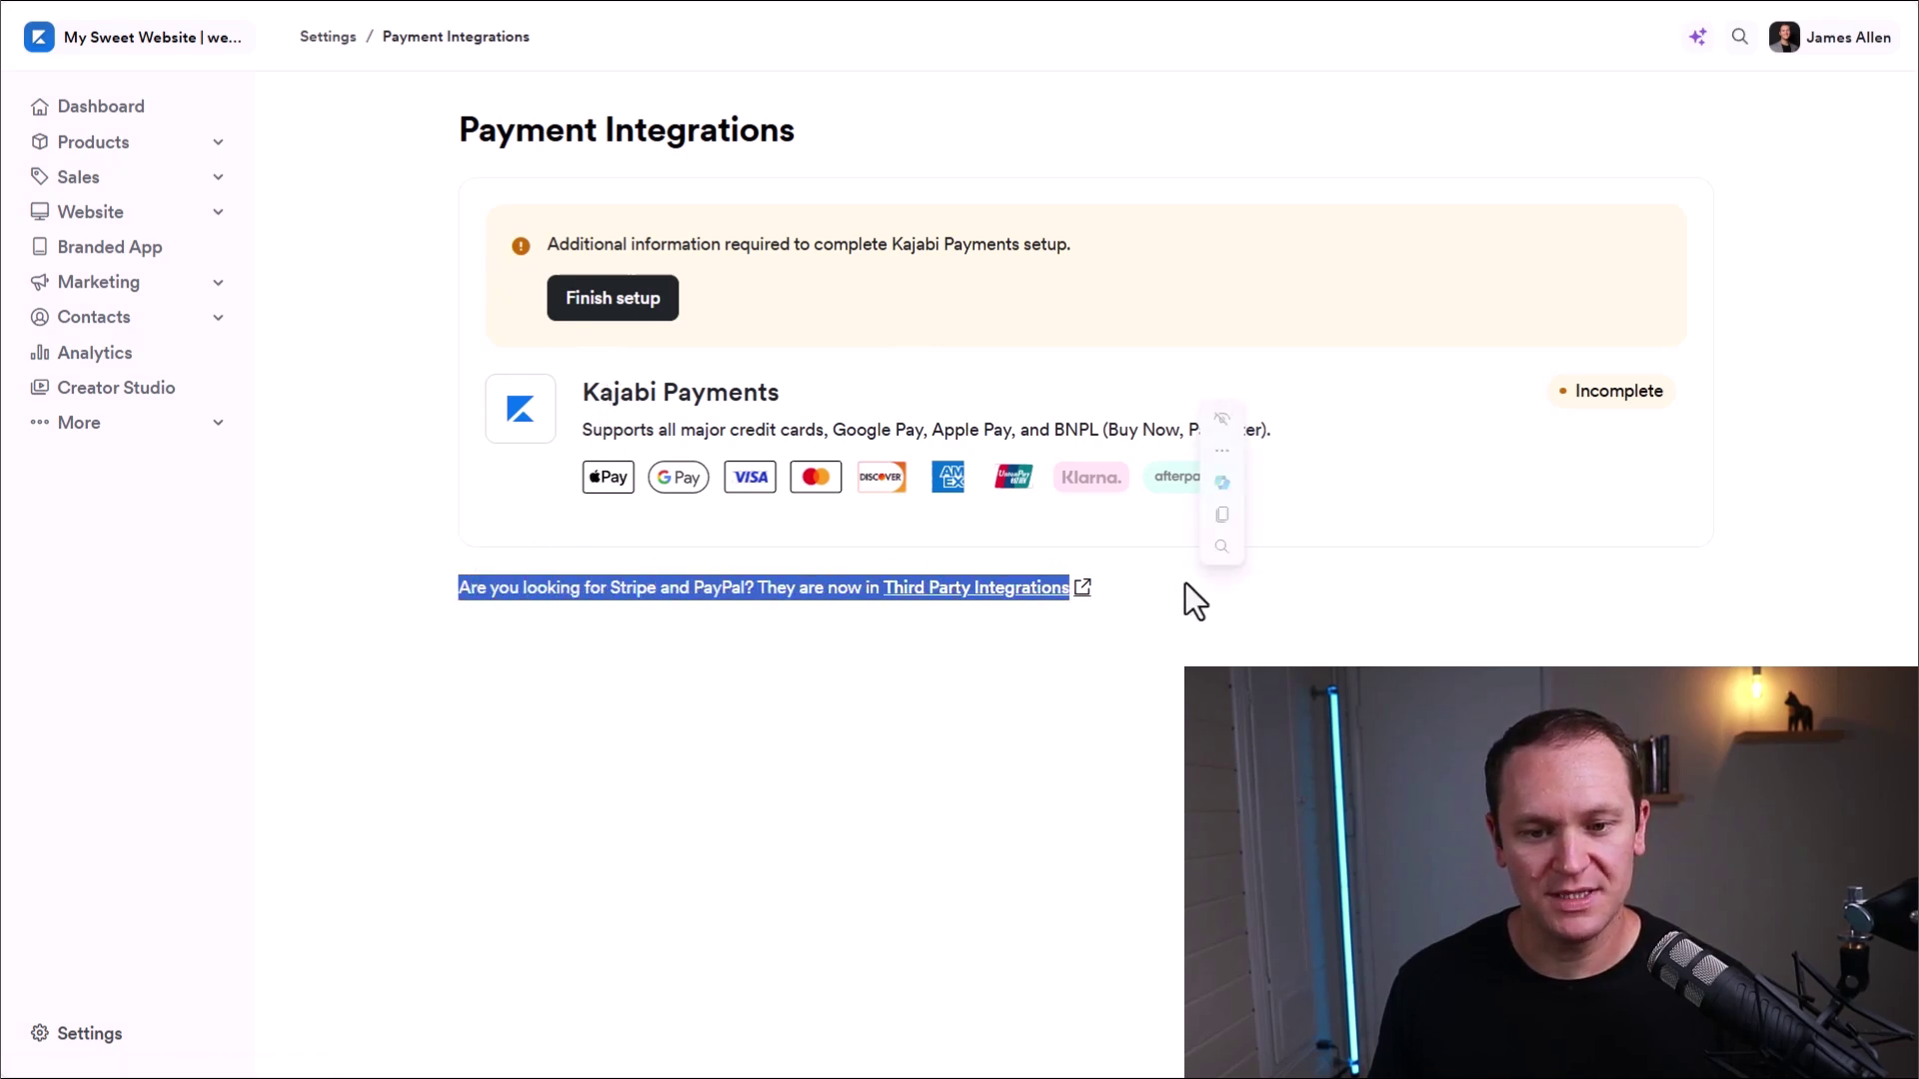
pyautogui.click(1142, 705)
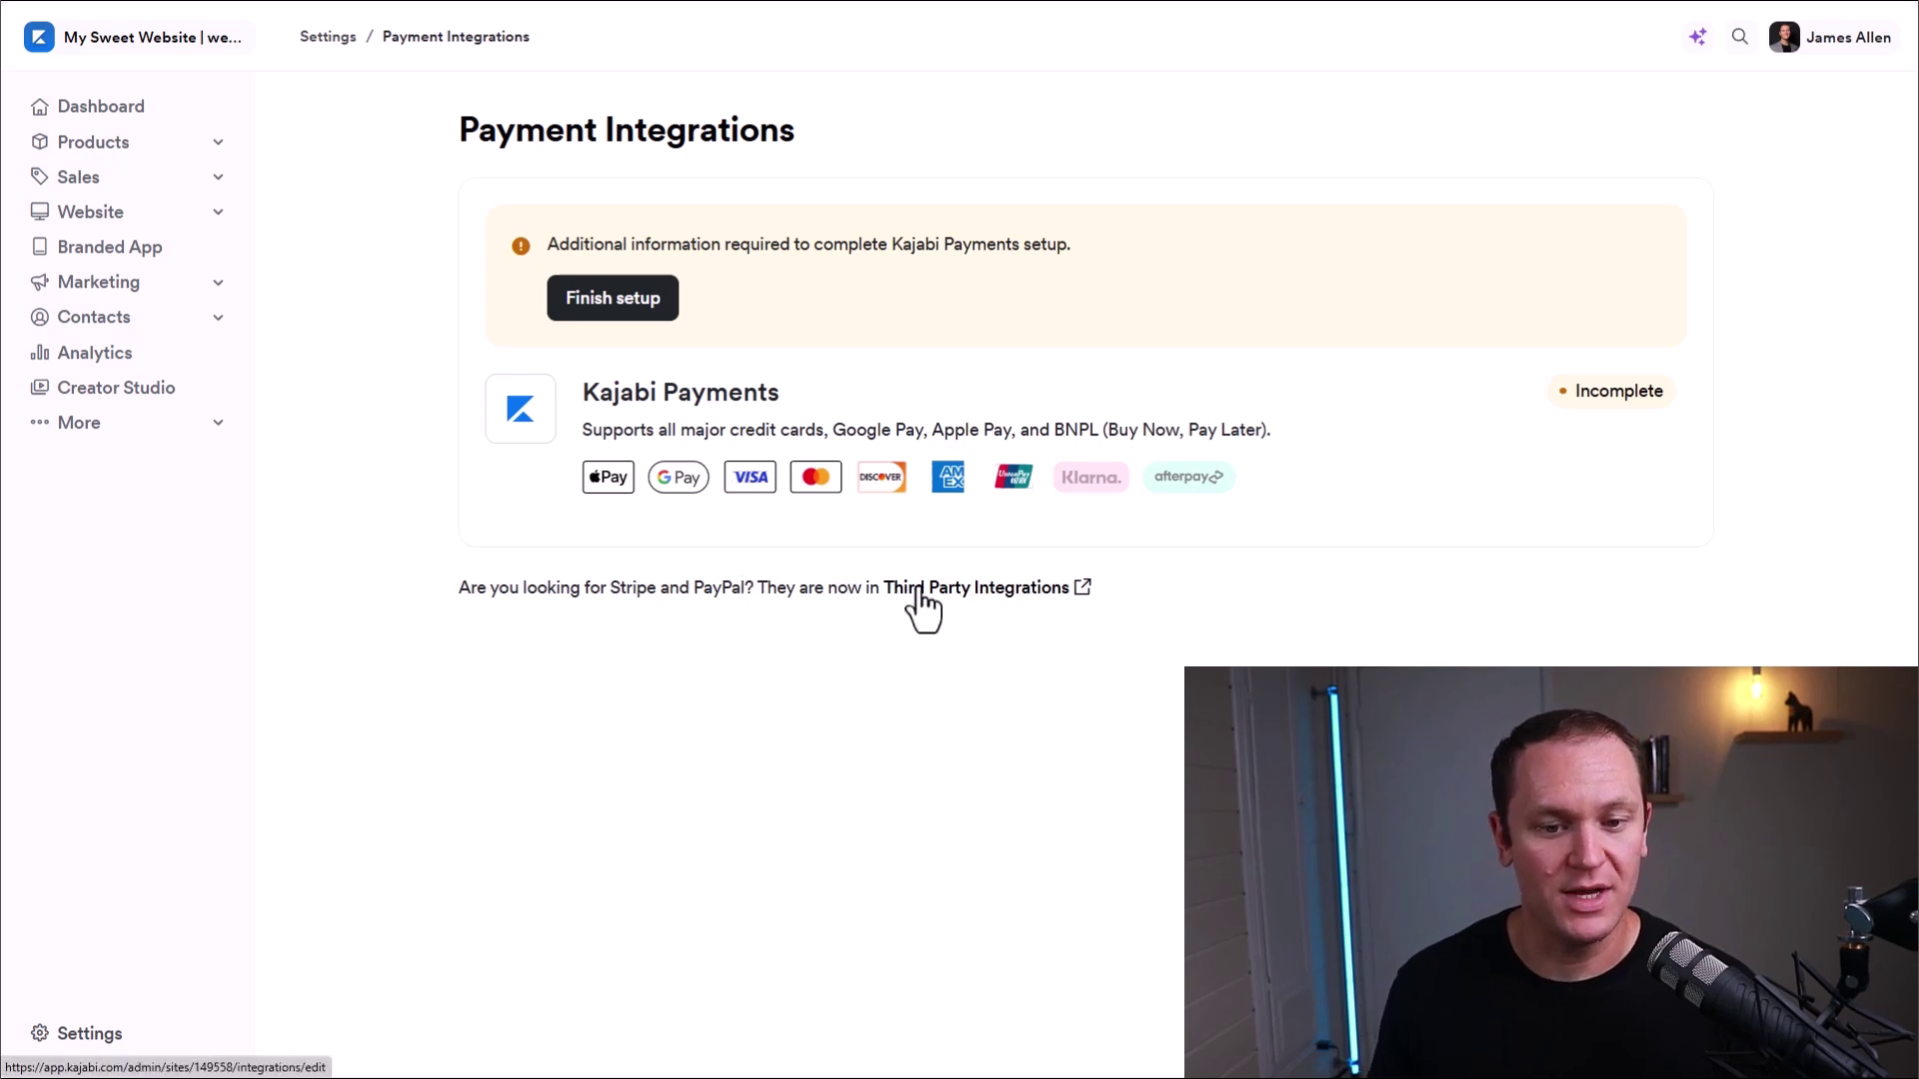
pyautogui.click(1007, 598)
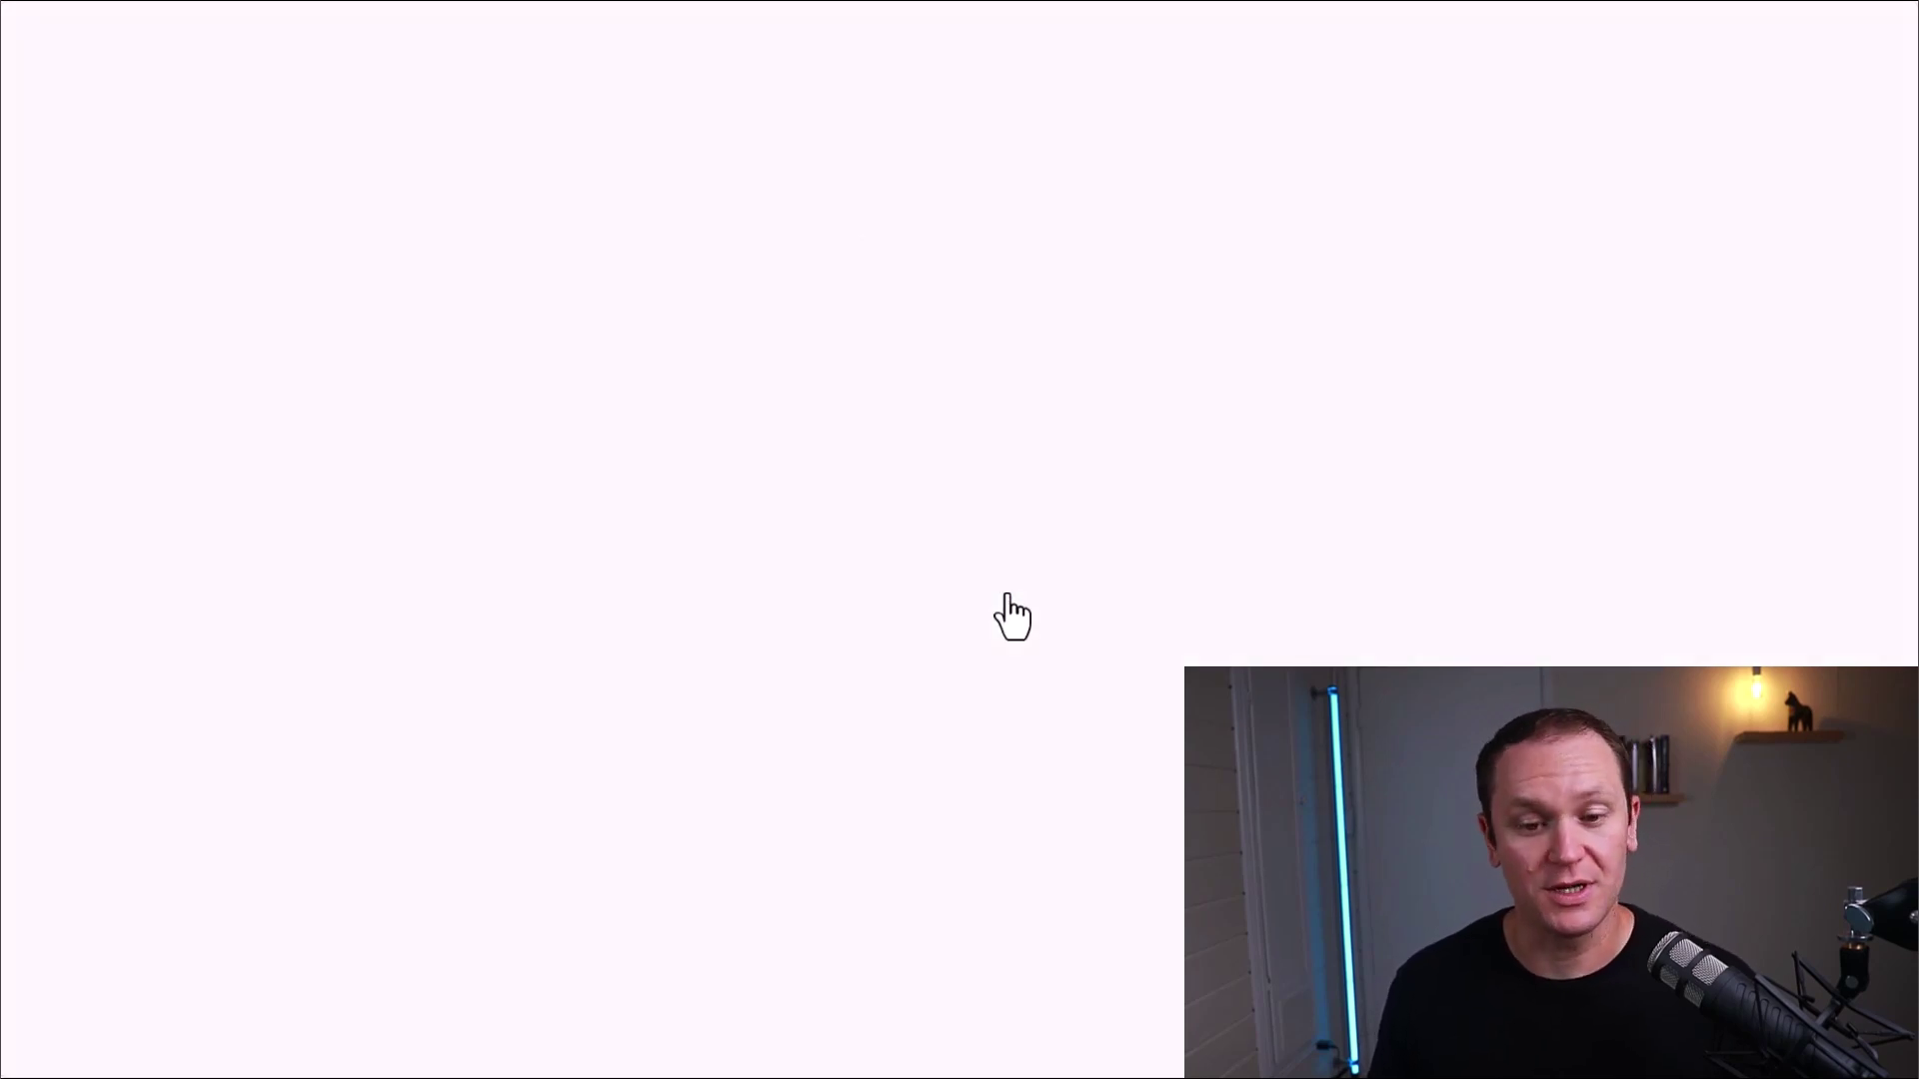
# - Review the available email integrations, from Aweber to ActiveCampaign
pyautogui.scroll(-2, 391, 401)
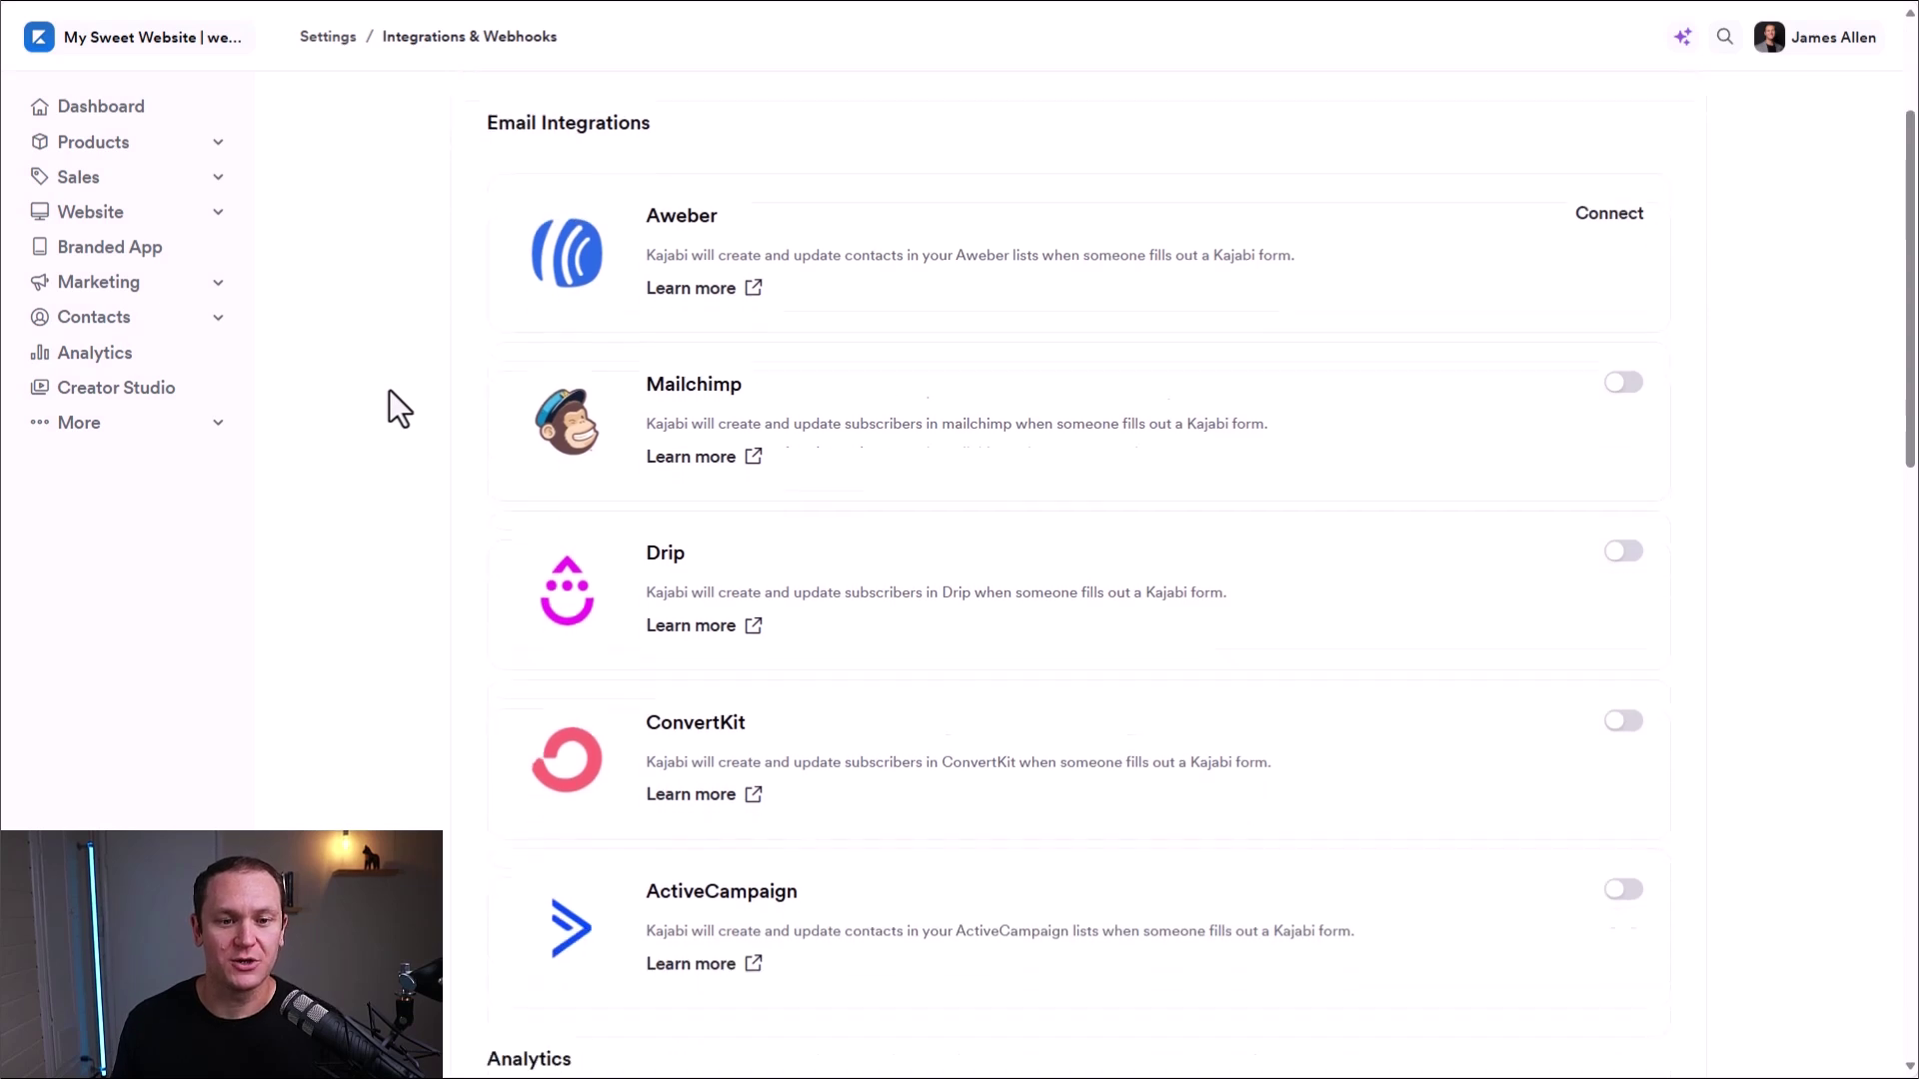
pyautogui.scroll(-1, 391, 401)
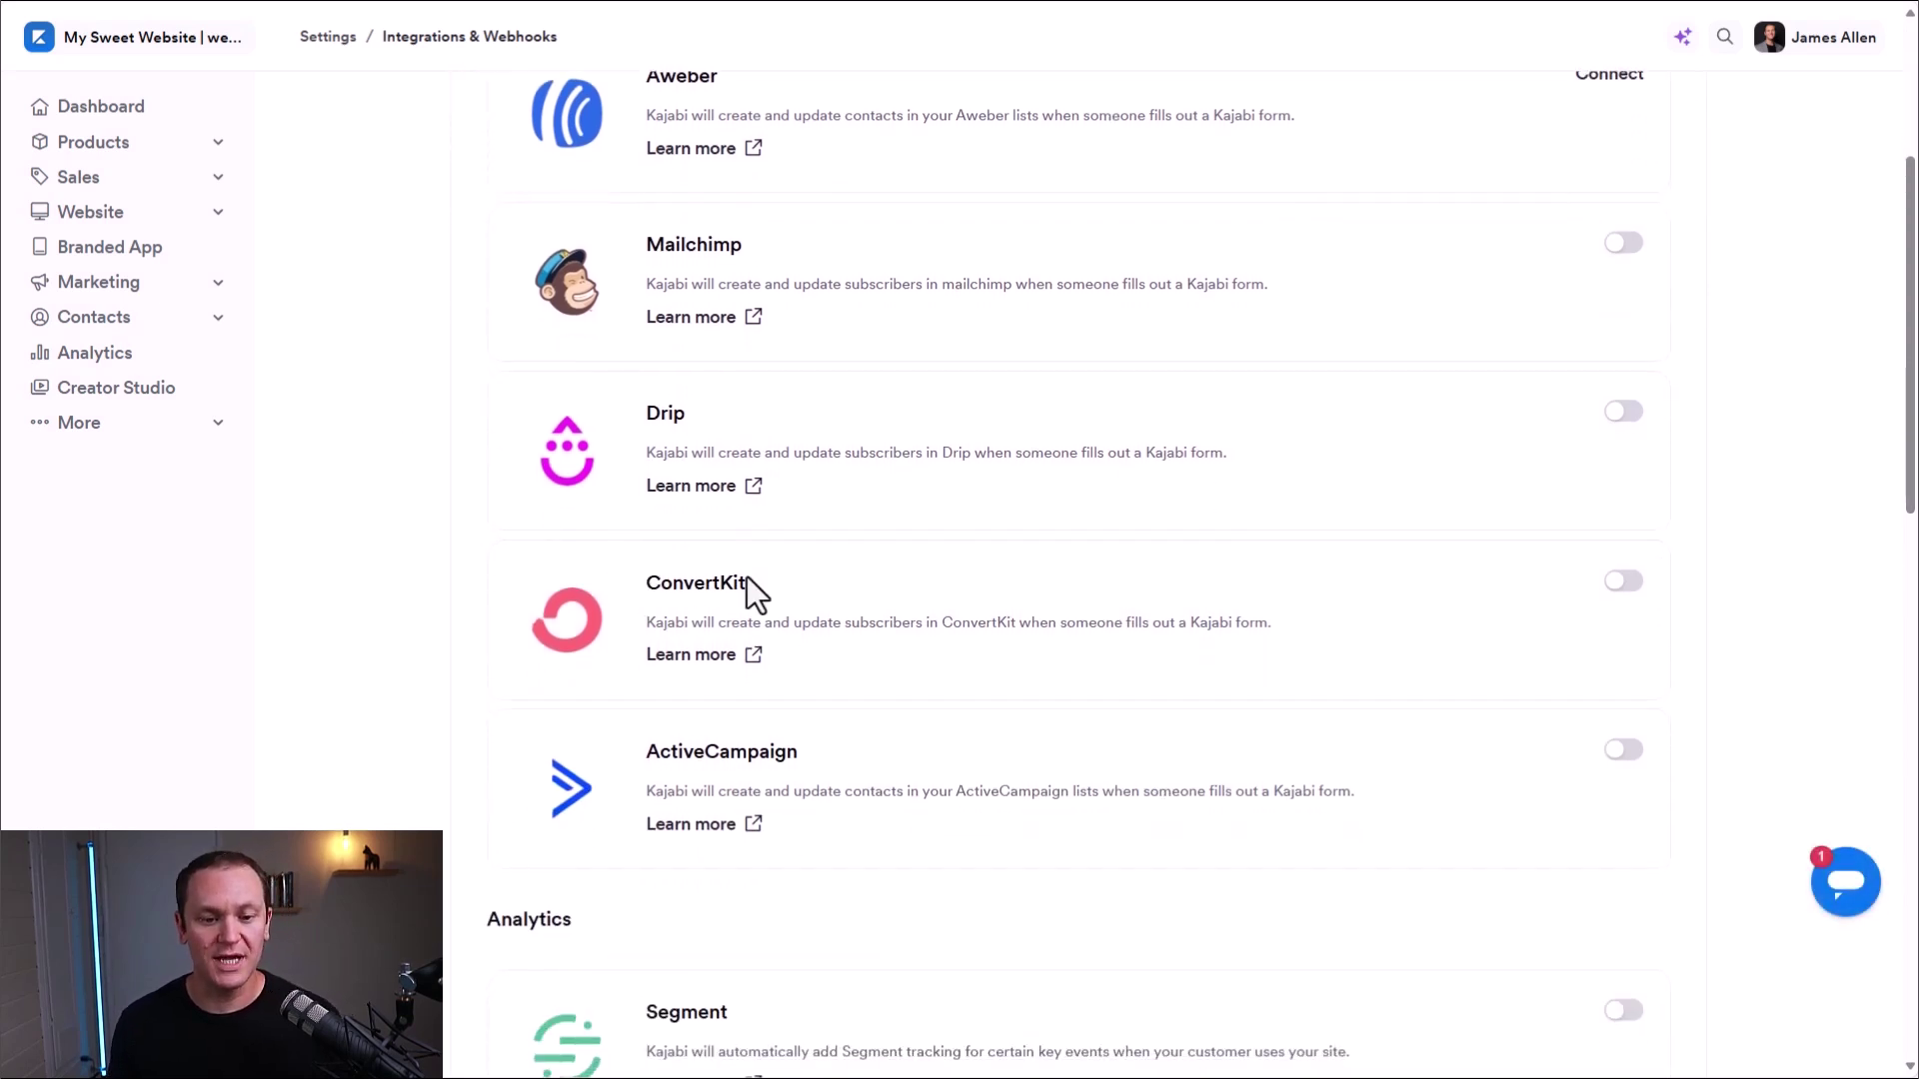
pyautogui.scroll(2, 758, 362)
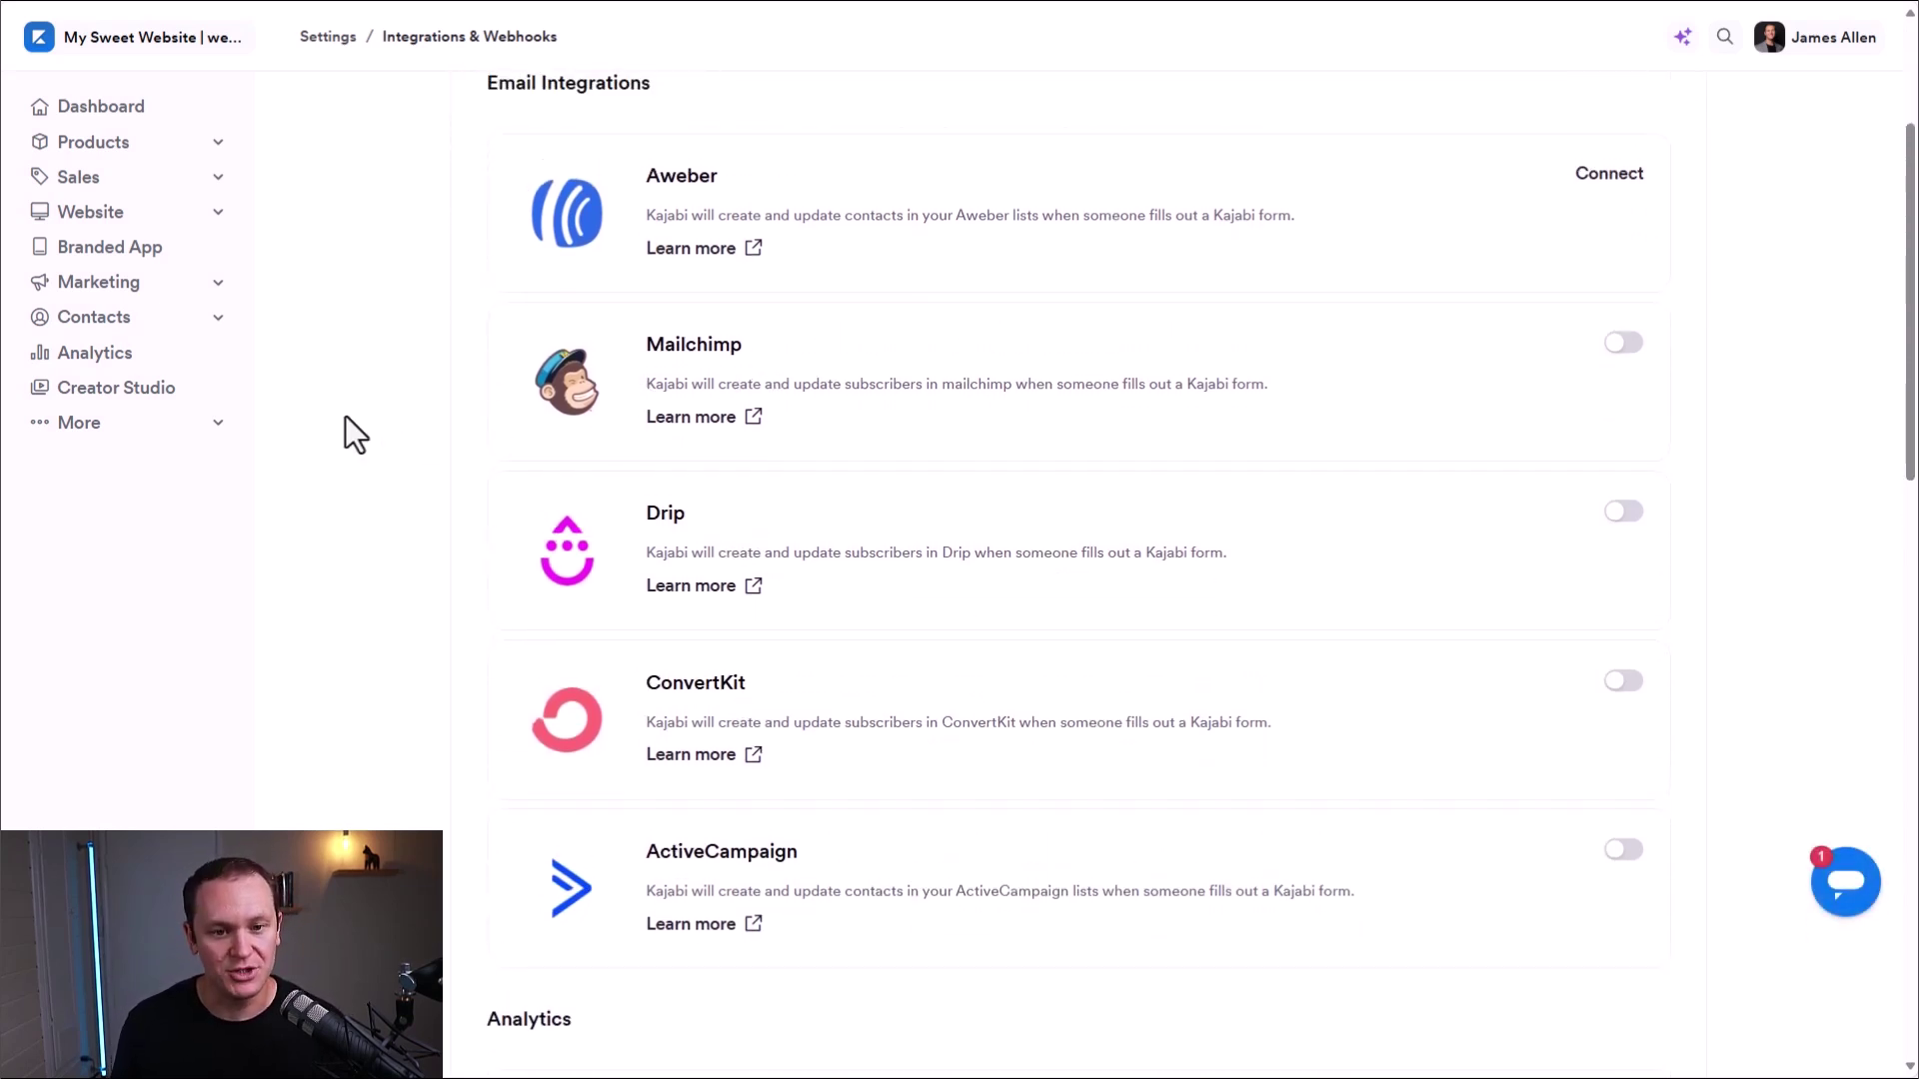
pyautogui.scroll(1, 347, 418)
pyautogui.moveTo(451, 190); pyautogui.dragTo(677, 201)
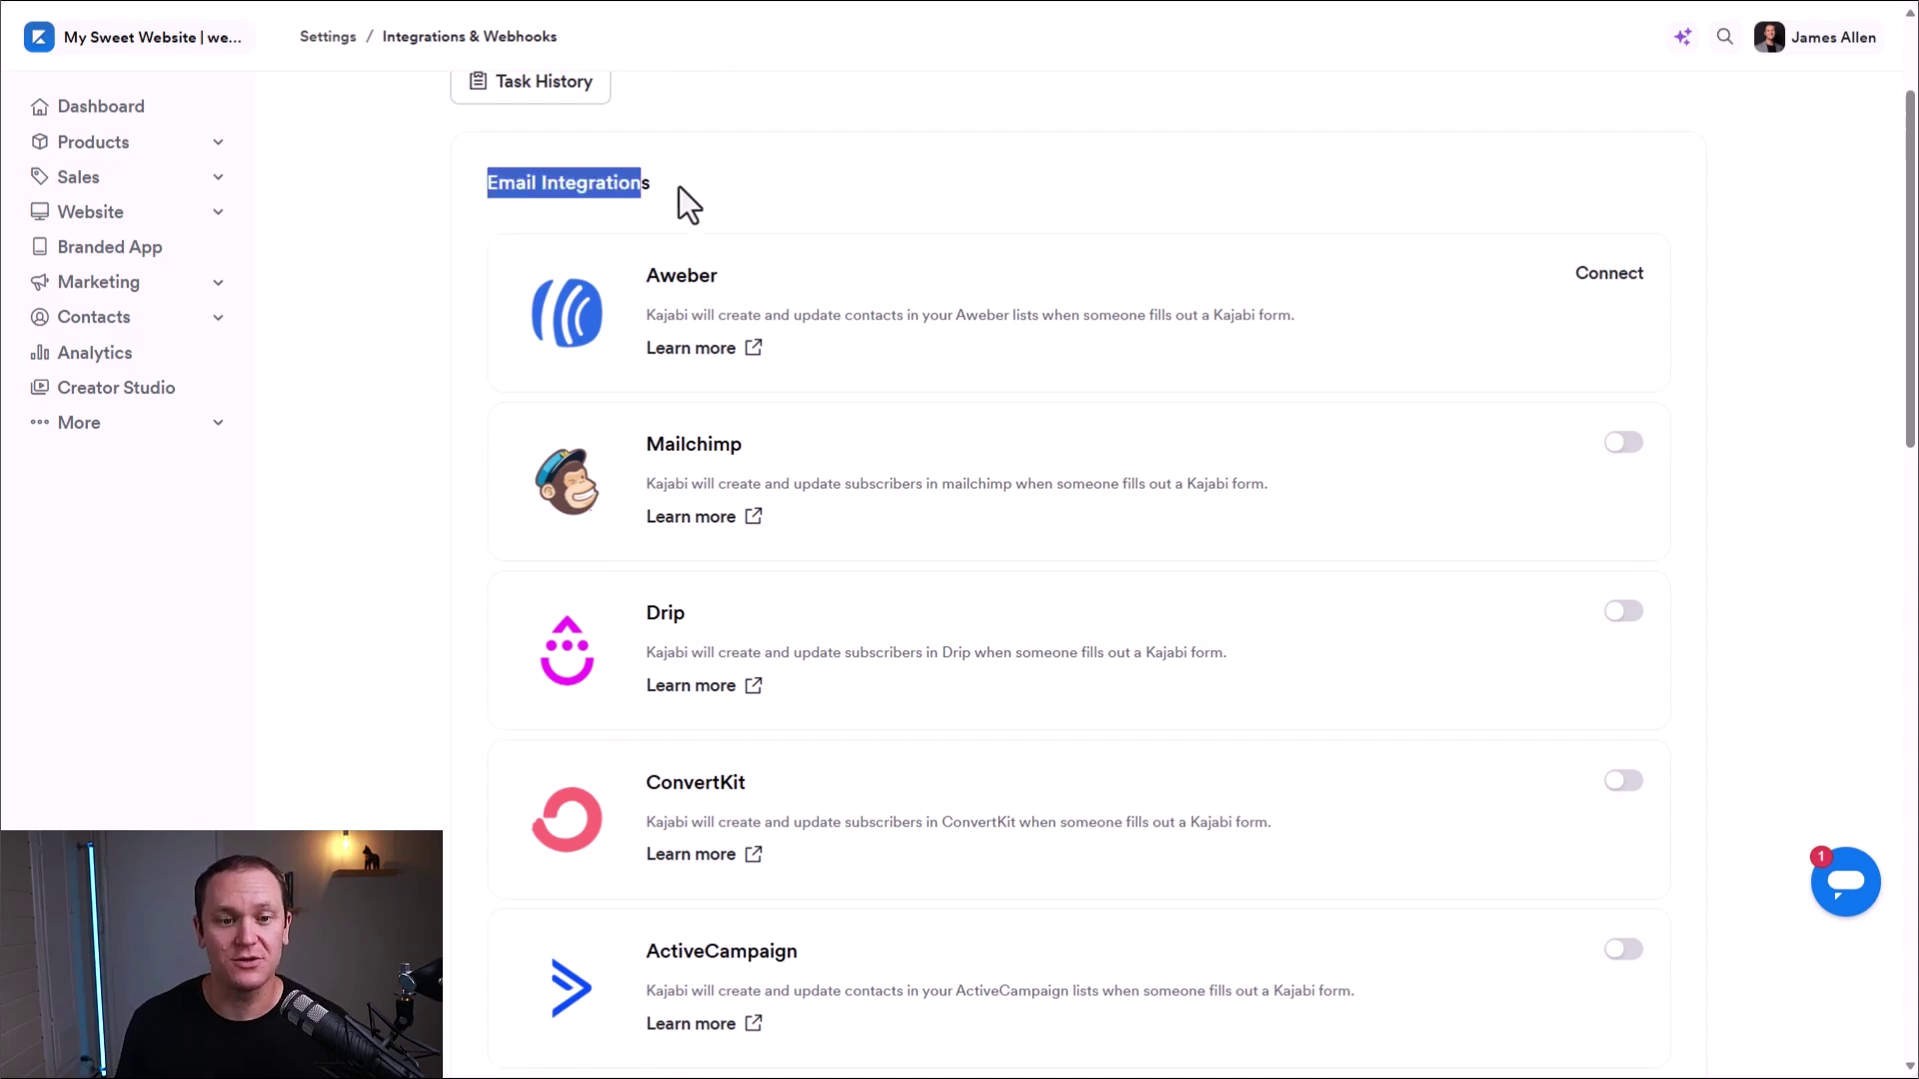
pyautogui.click(415, 259)
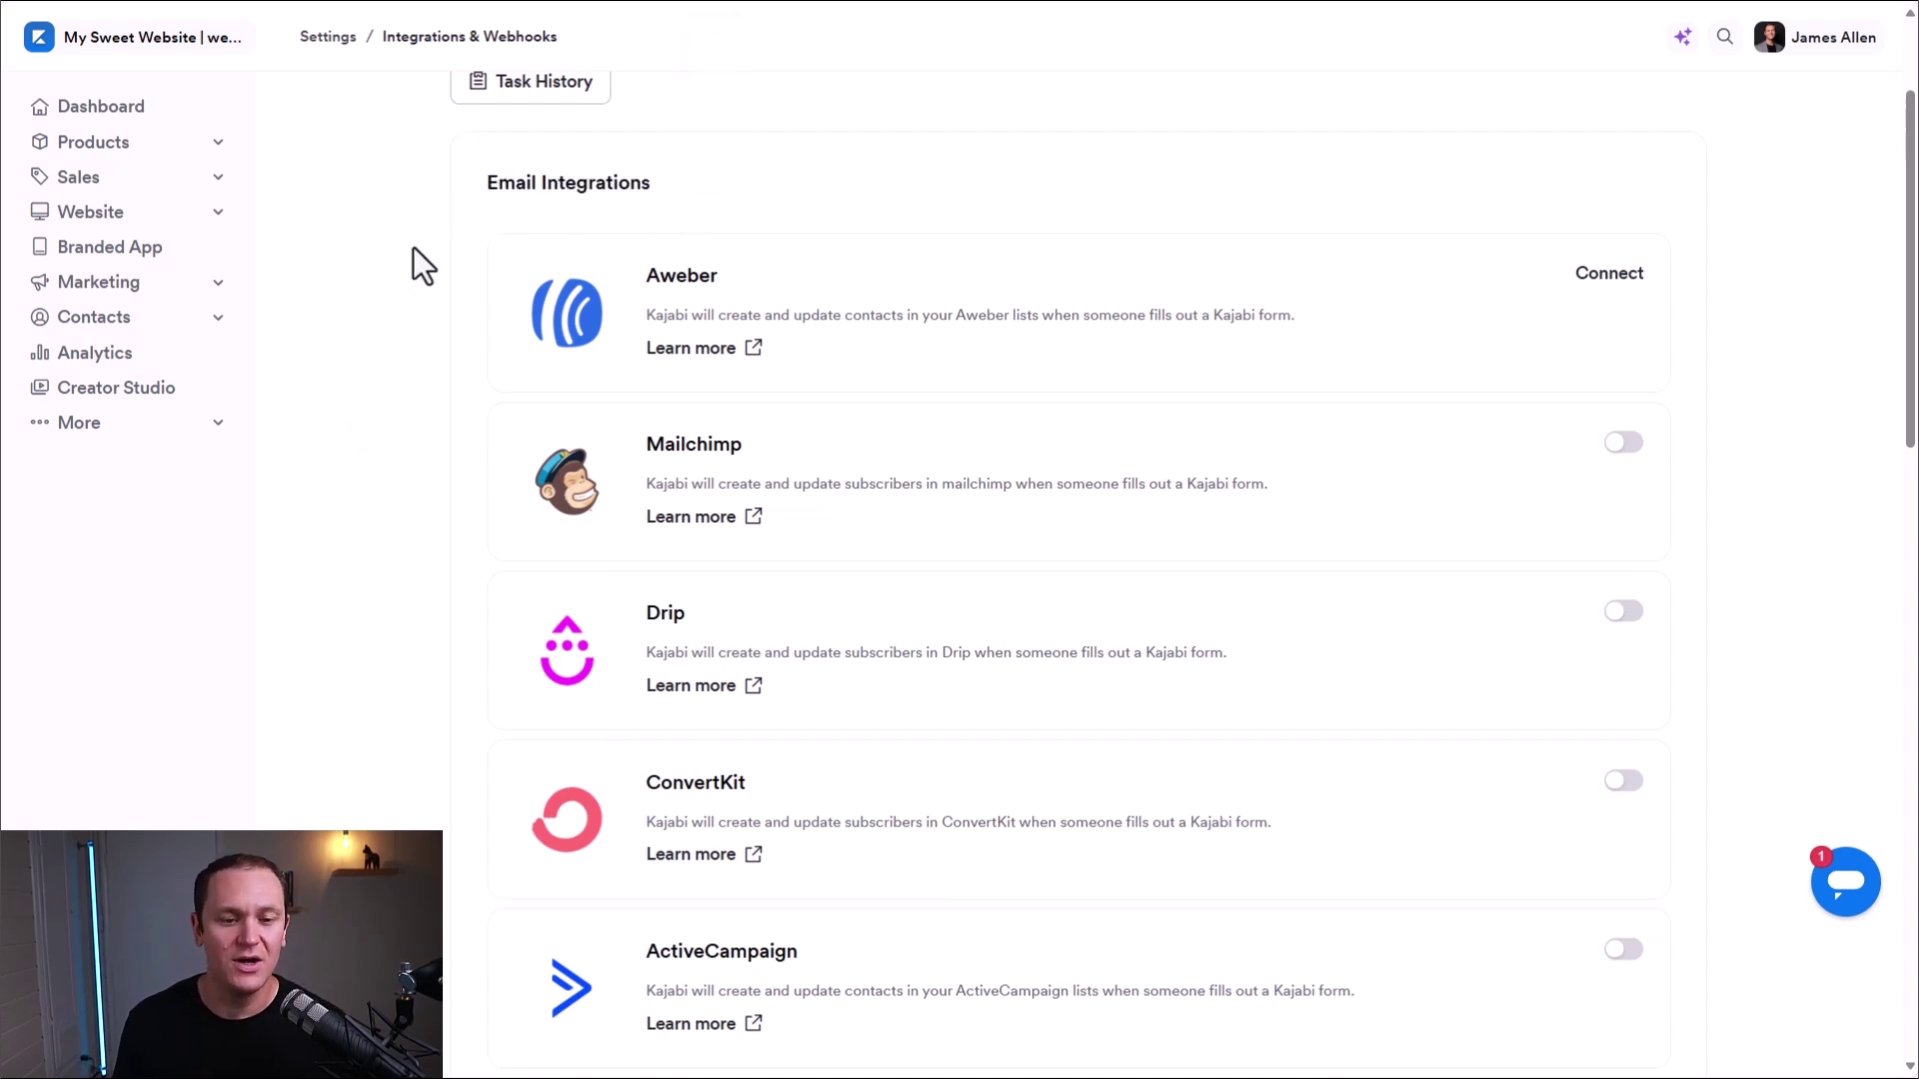
# - Examine the analytics integrations: Segment, Google Analytics and Facebook Pixel
pyautogui.scroll(-2, 416, 263)
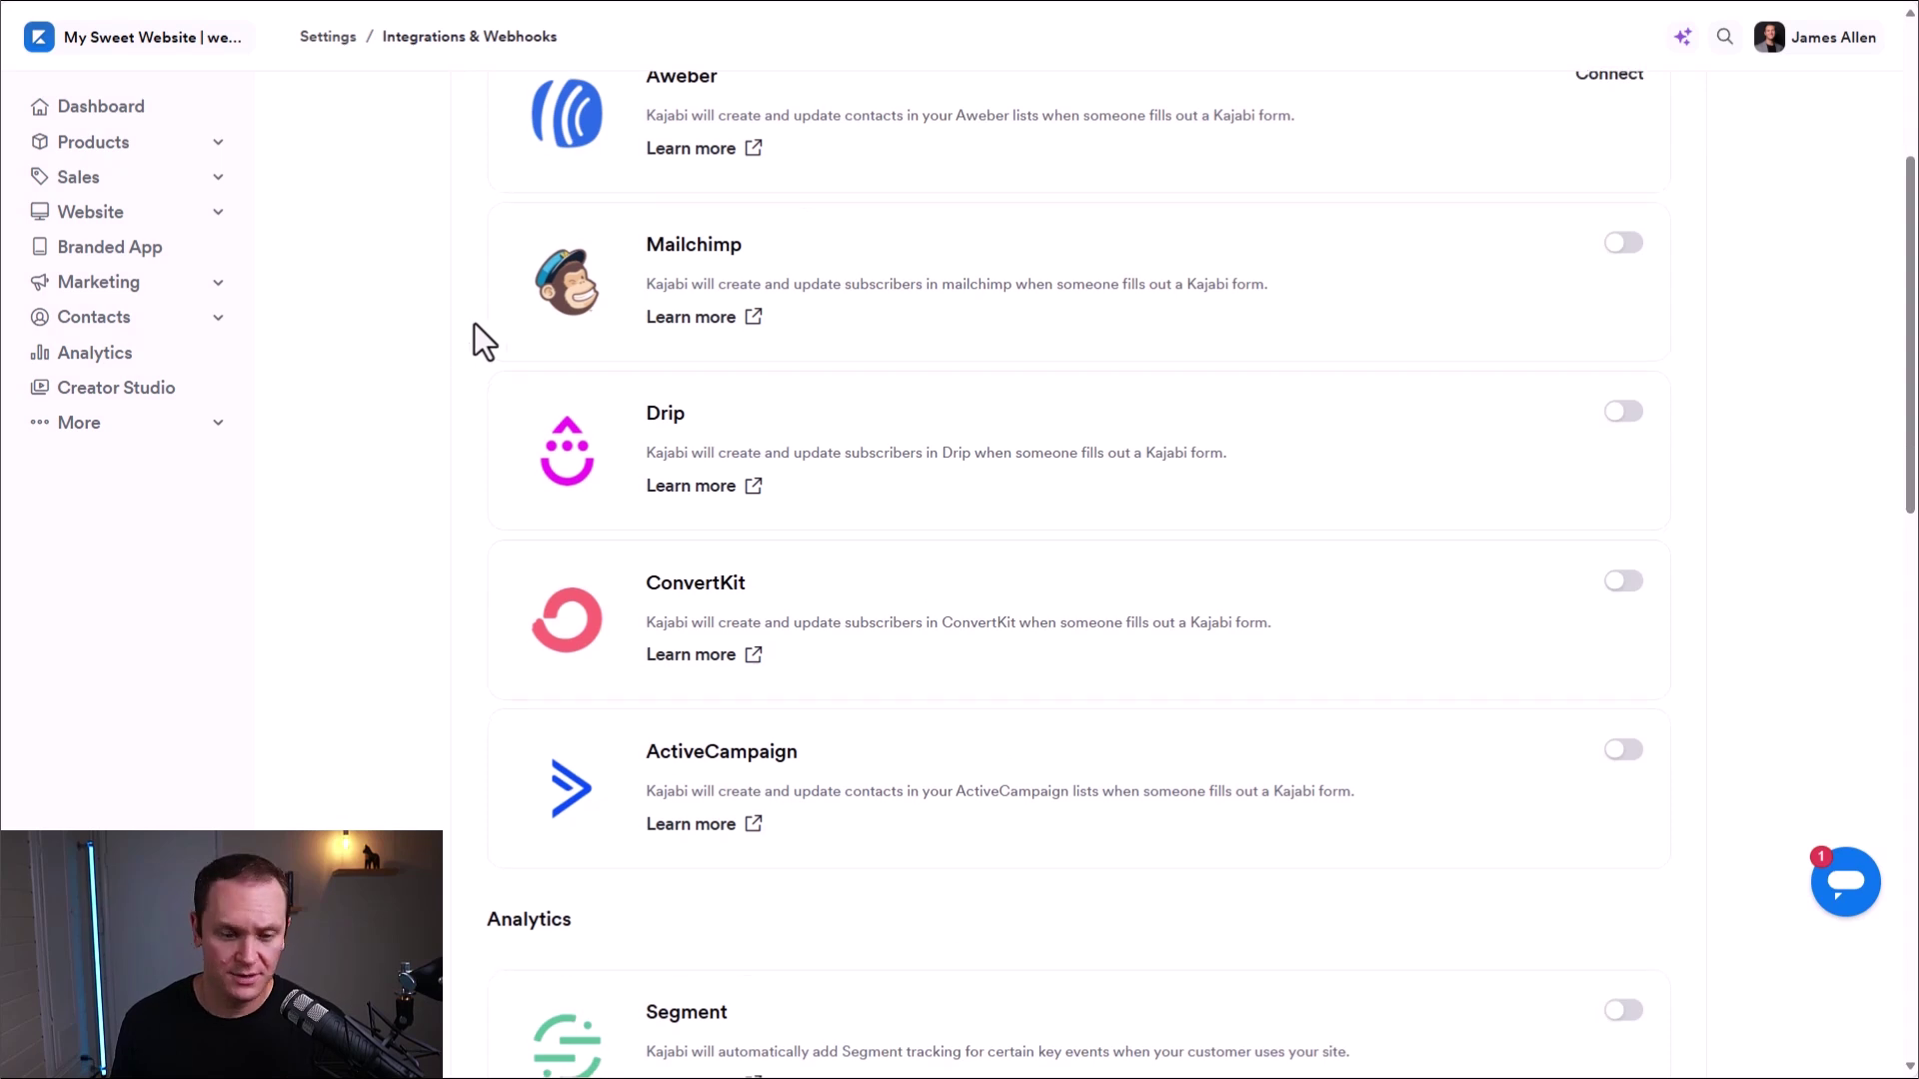
pyautogui.scroll(-1, 470, 338)
pyautogui.scroll(-5, 439, 340)
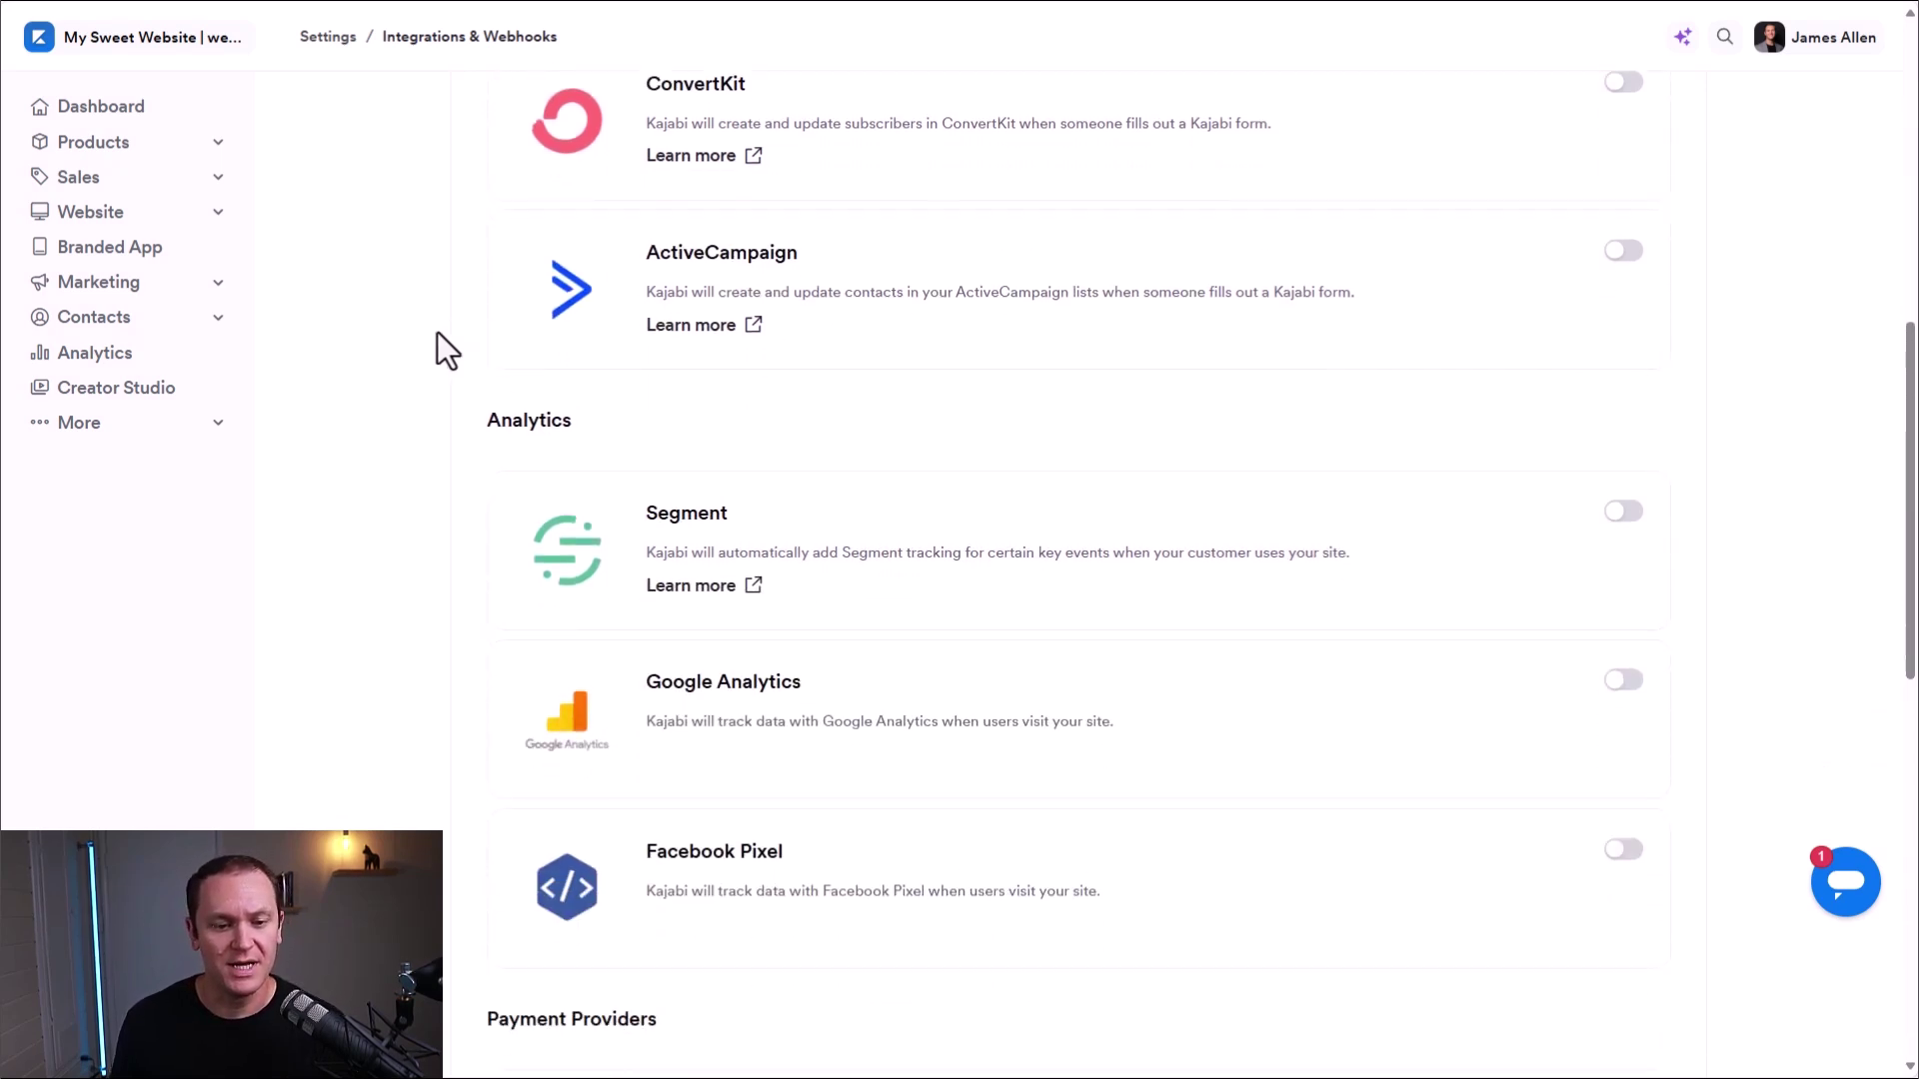
pyautogui.scroll(-1, 436, 331)
pyautogui.moveTo(463, 223); pyautogui.dragTo(625, 240)
pyautogui.click(363, 292)
pyautogui.scroll(-2, 647, 301)
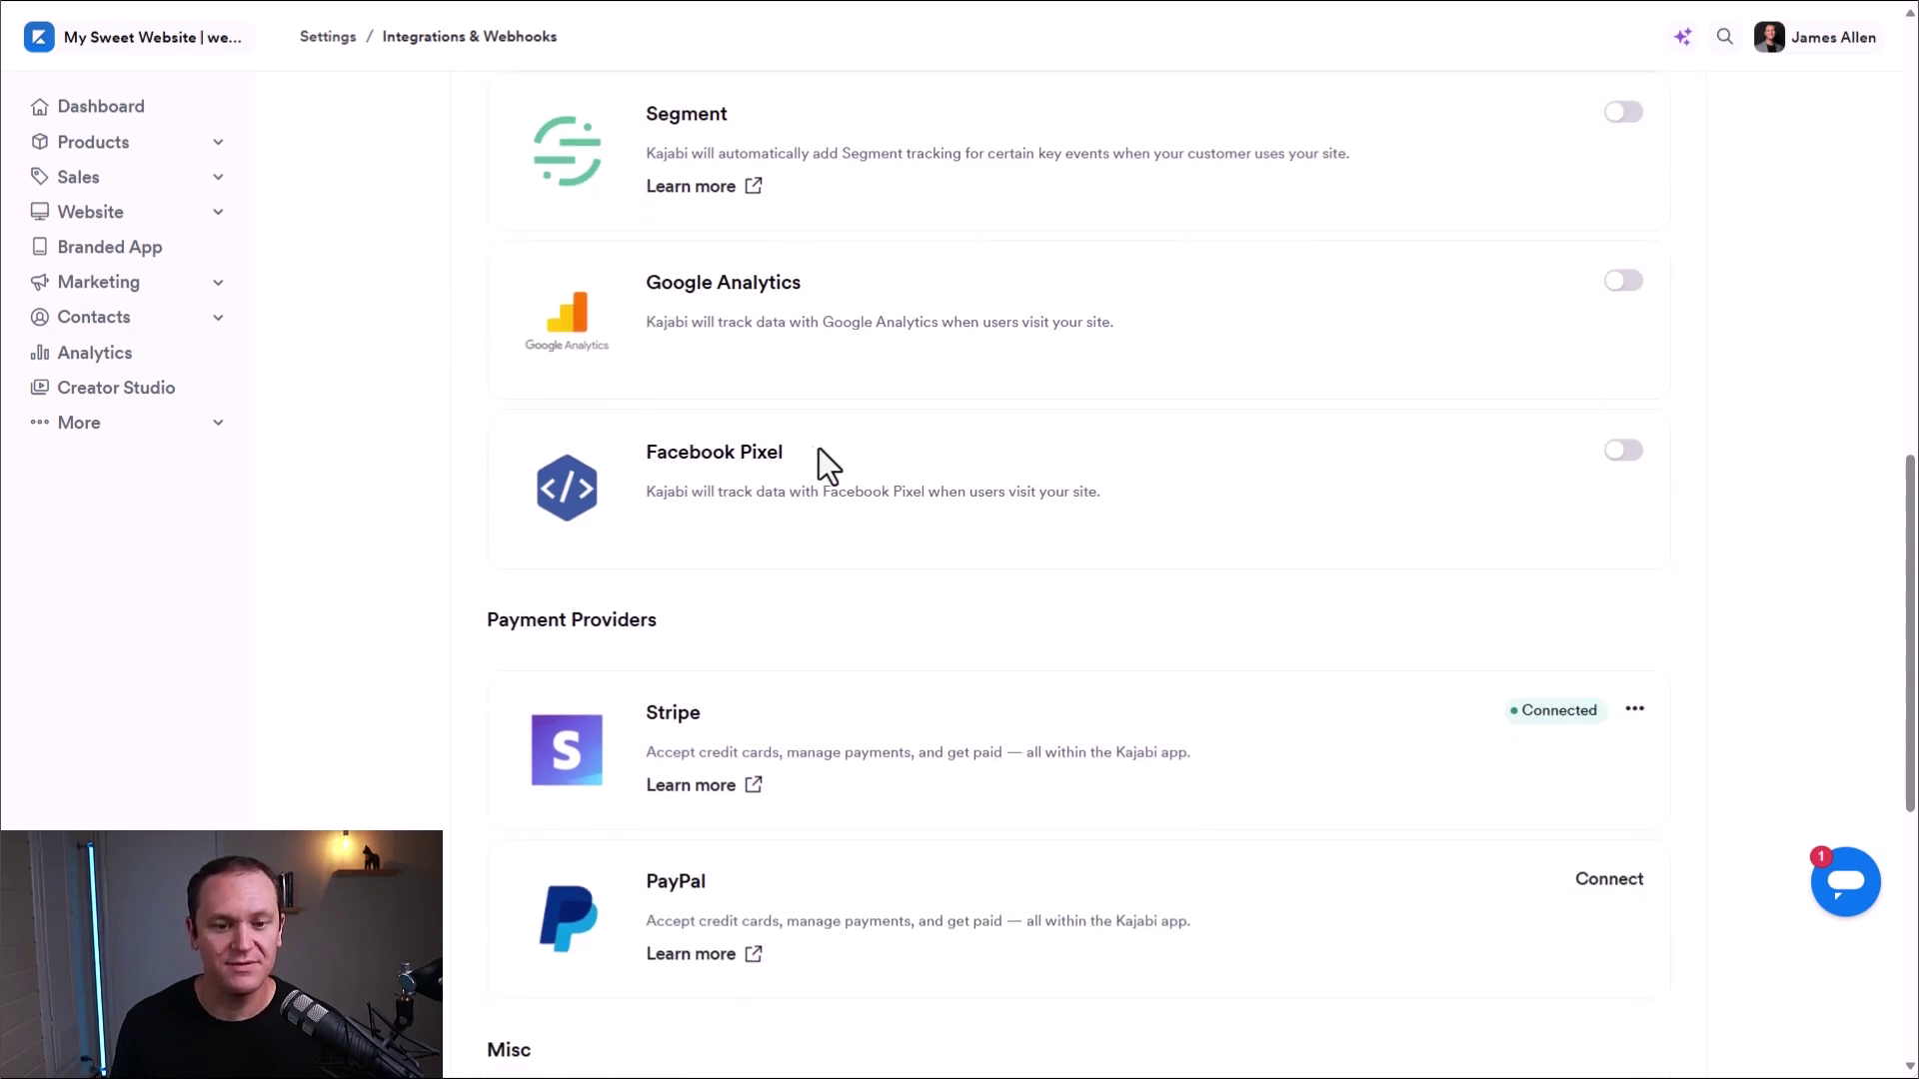
# - Examine the Payment Providers section with Stripe and PayPal, along with the Misc integrations below it
pyautogui.scroll(-1, 380, 365)
pyautogui.scroll(-1, 391, 383)
pyautogui.moveTo(511, 420); pyautogui.dragTo(660, 421)
pyautogui.scroll(-1, 356, 432)
pyautogui.click(355, 432)
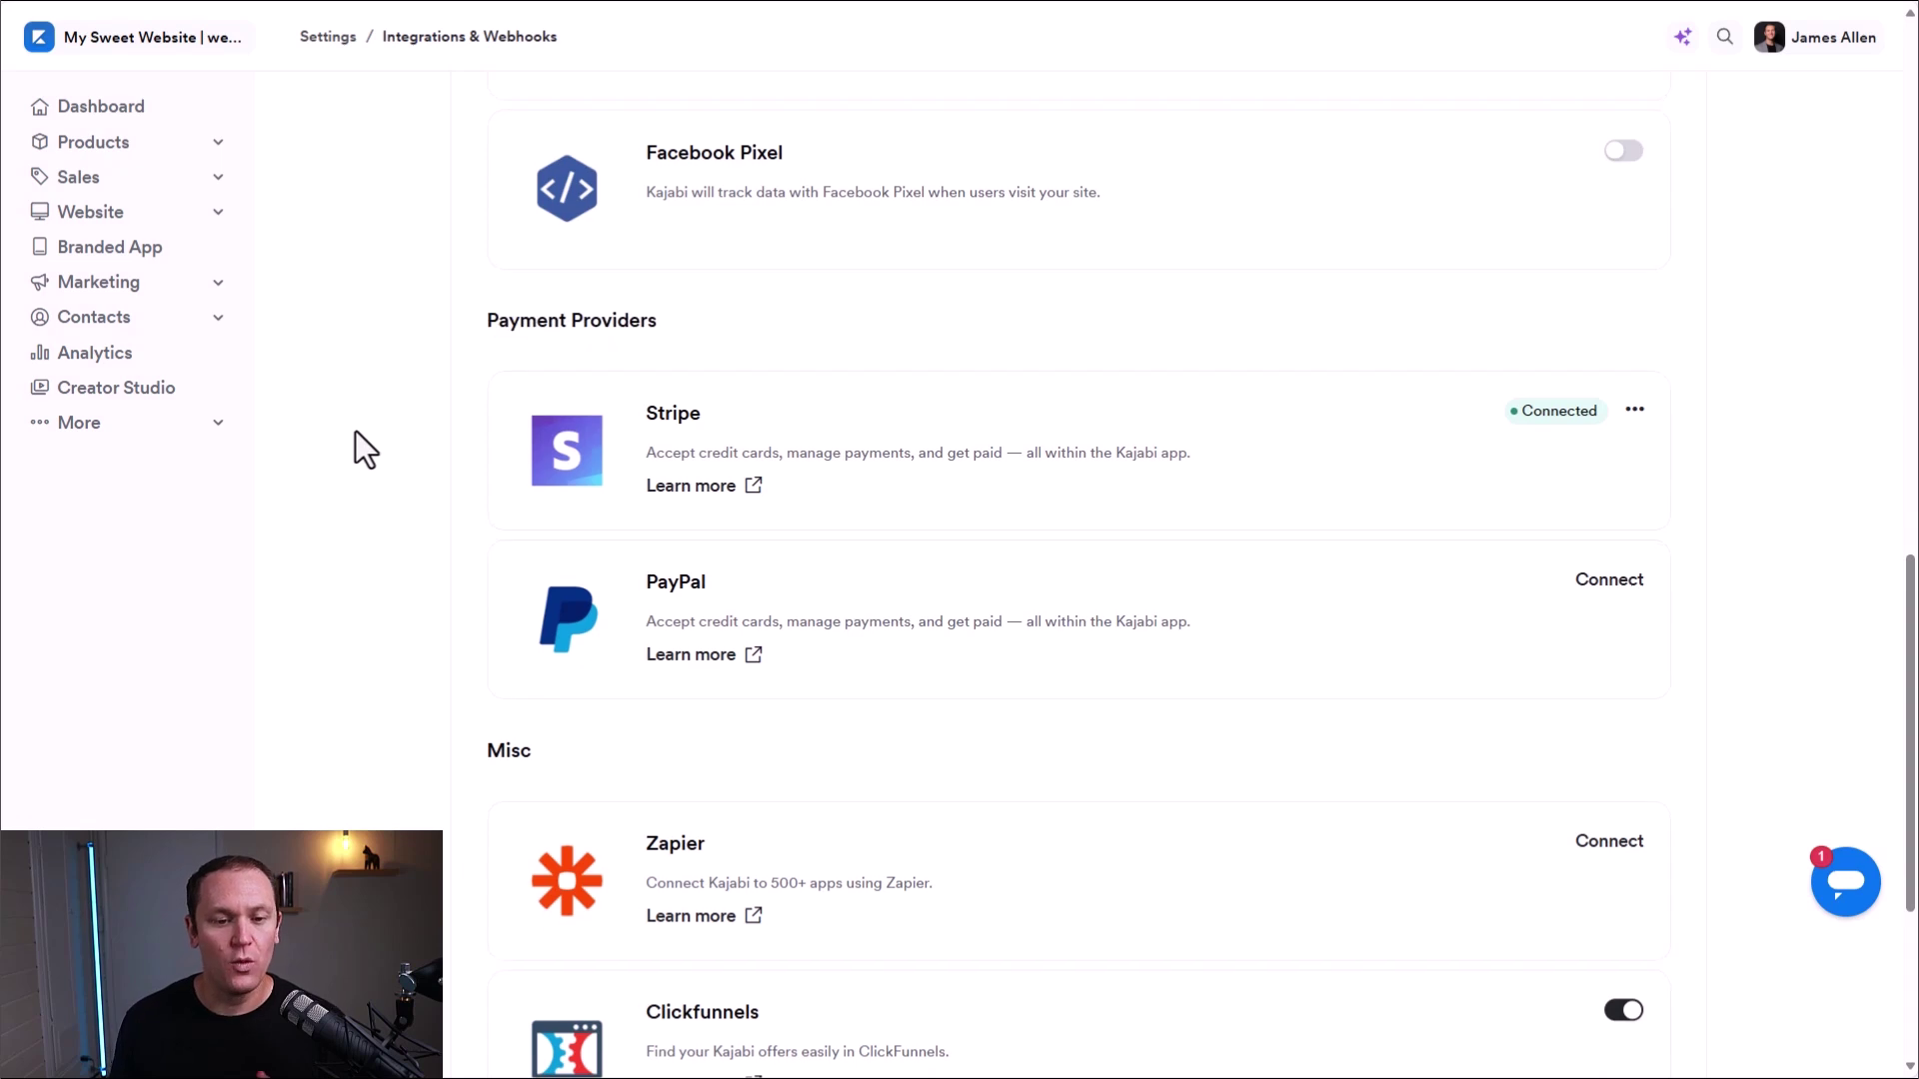
pyautogui.scroll(-4, 356, 433)
pyautogui.scroll(3, 355, 433)
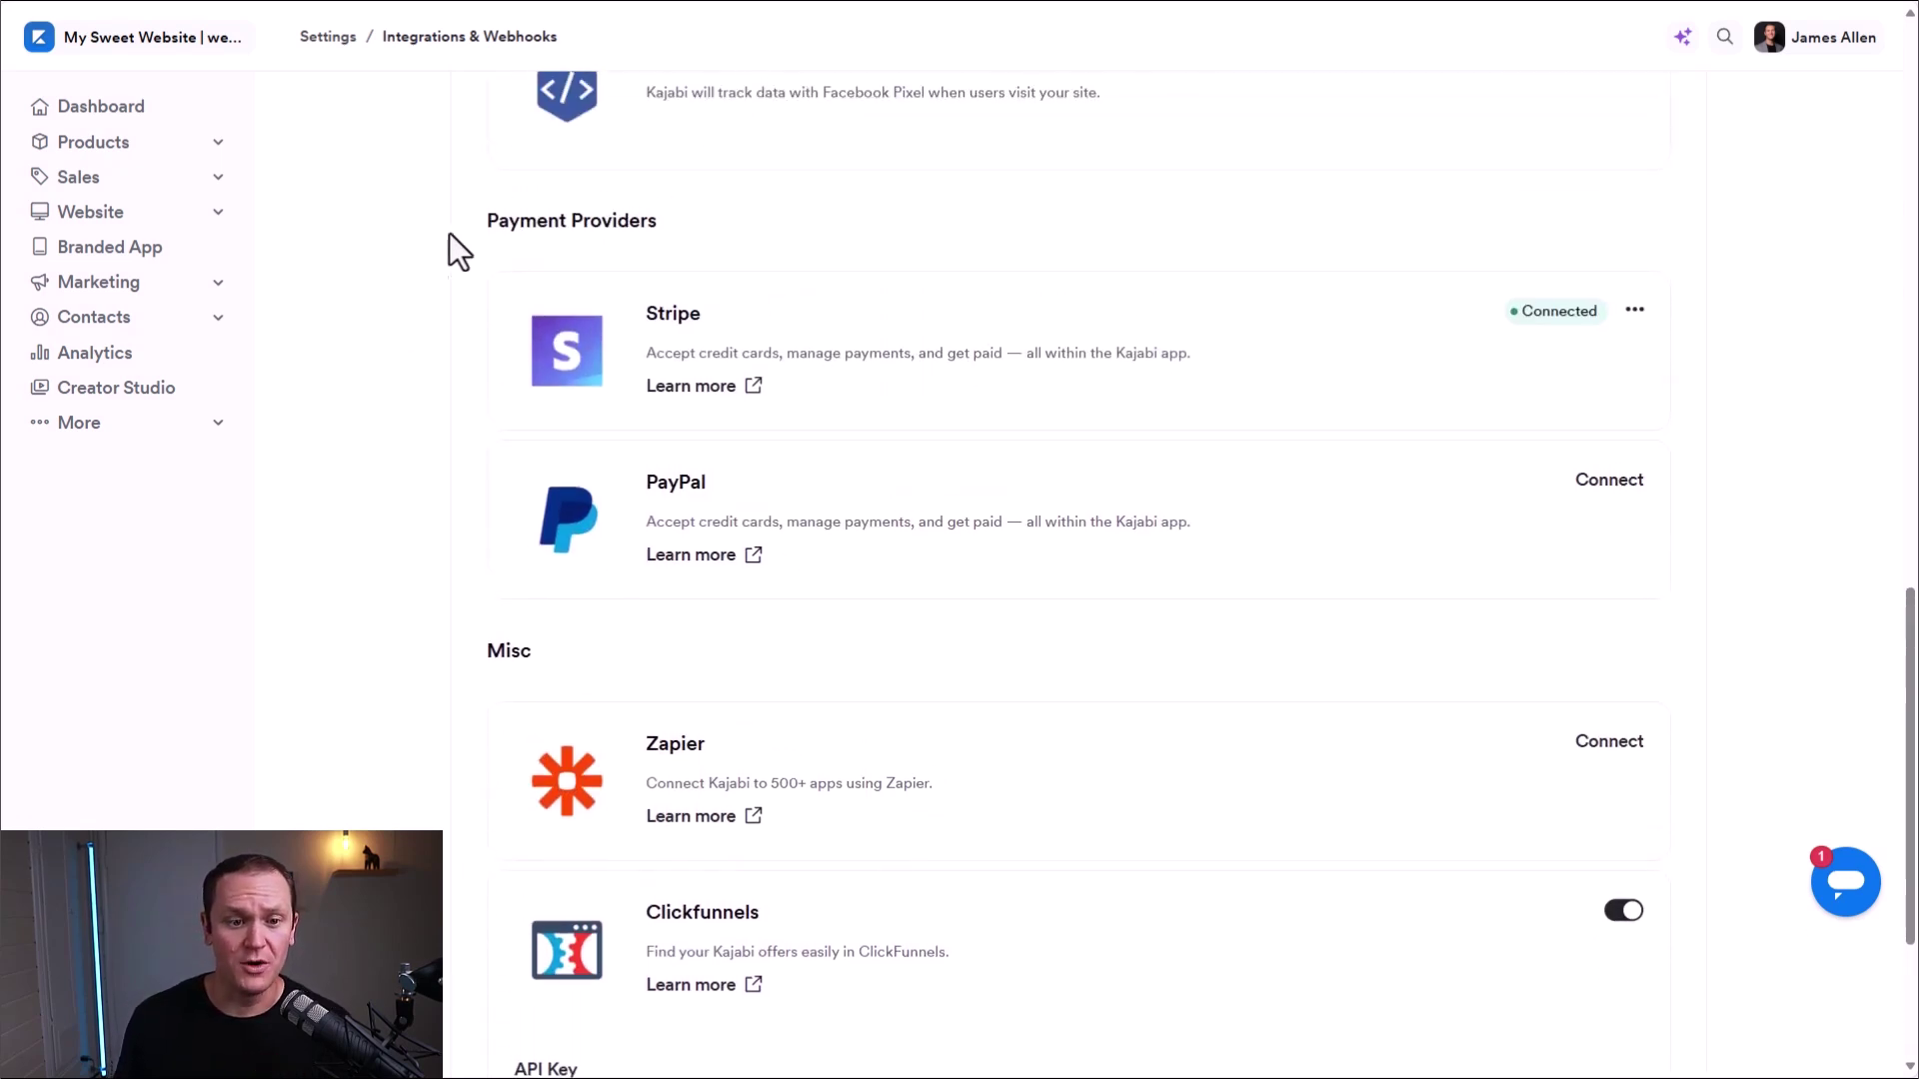
pyautogui.moveTo(427, 242); pyautogui.dragTo(712, 222)
pyautogui.click(368, 316)
# - Open the Zapier integration's help article and read how to use Zapier with Kajabi
pyautogui.scroll(-1, 367, 400)
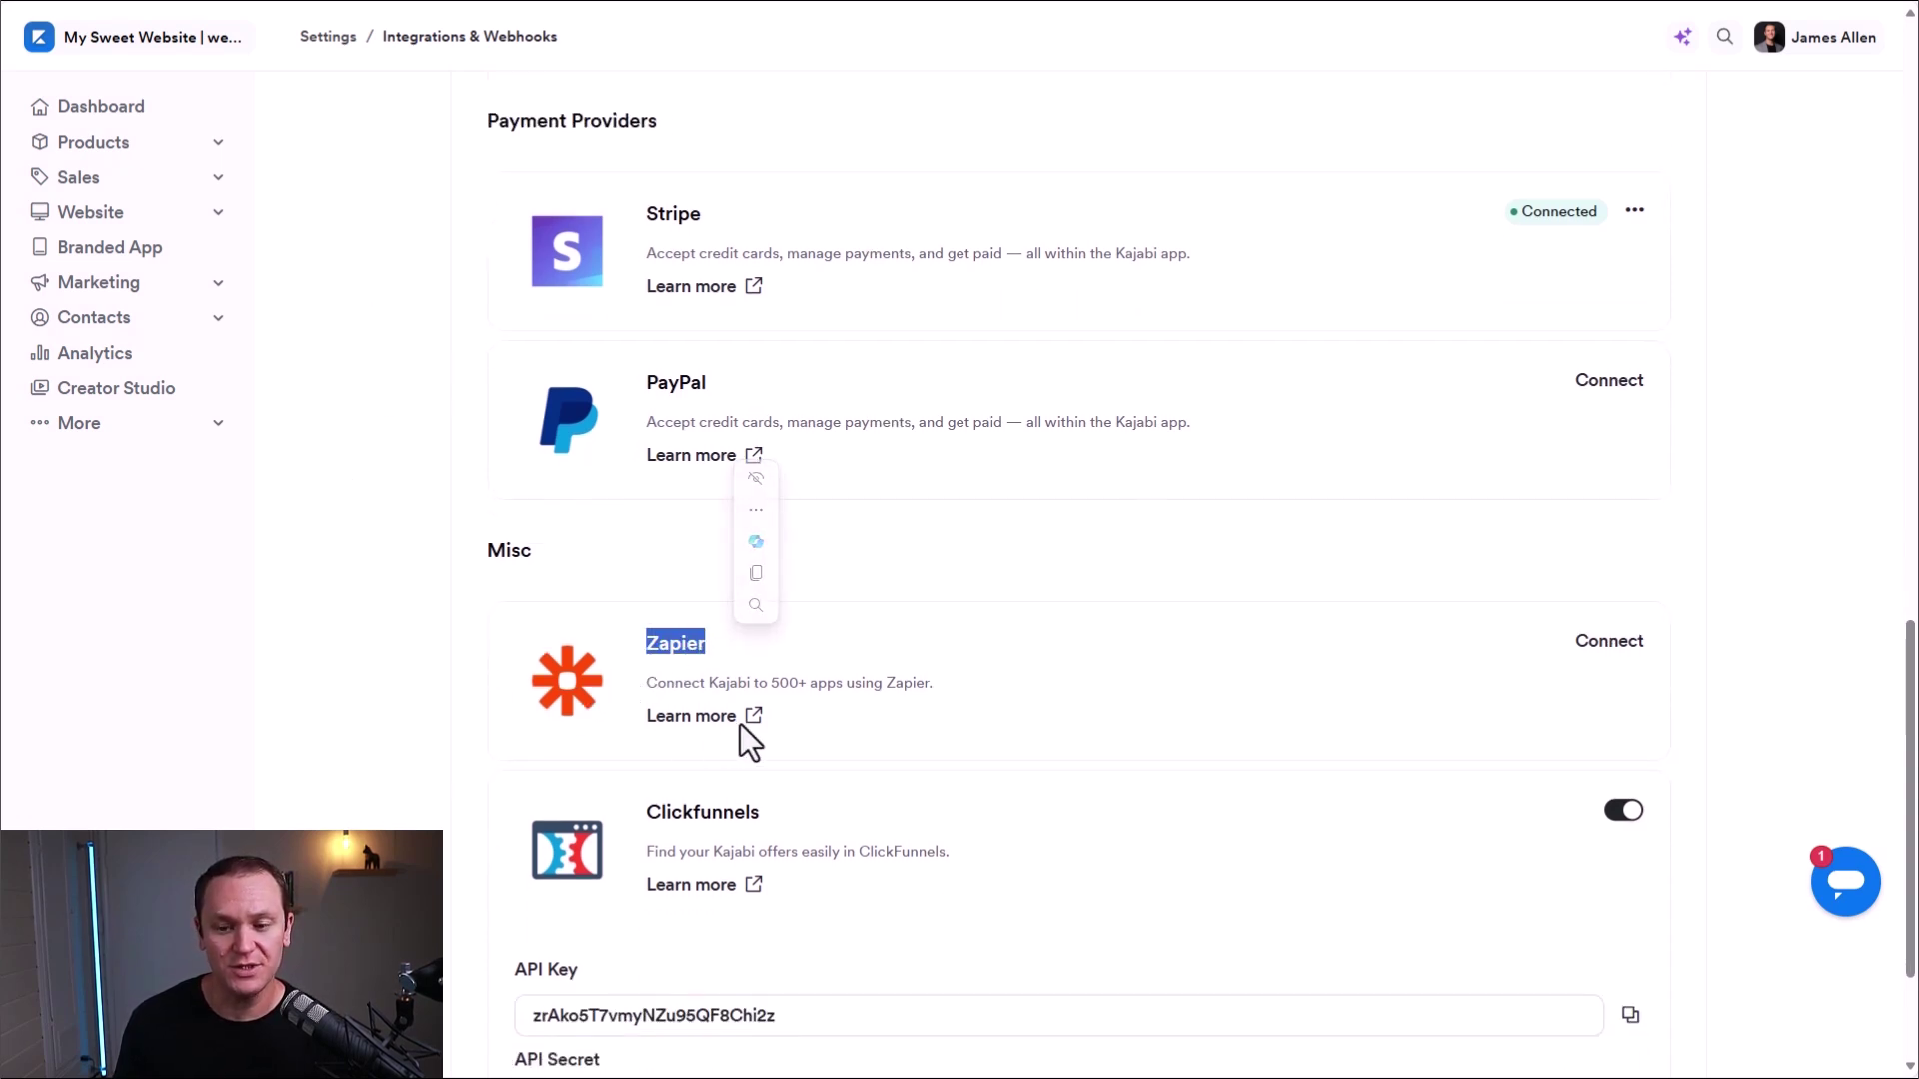
pyautogui.click(670, 715)
pyautogui.hotkey('ctrl', 'w')
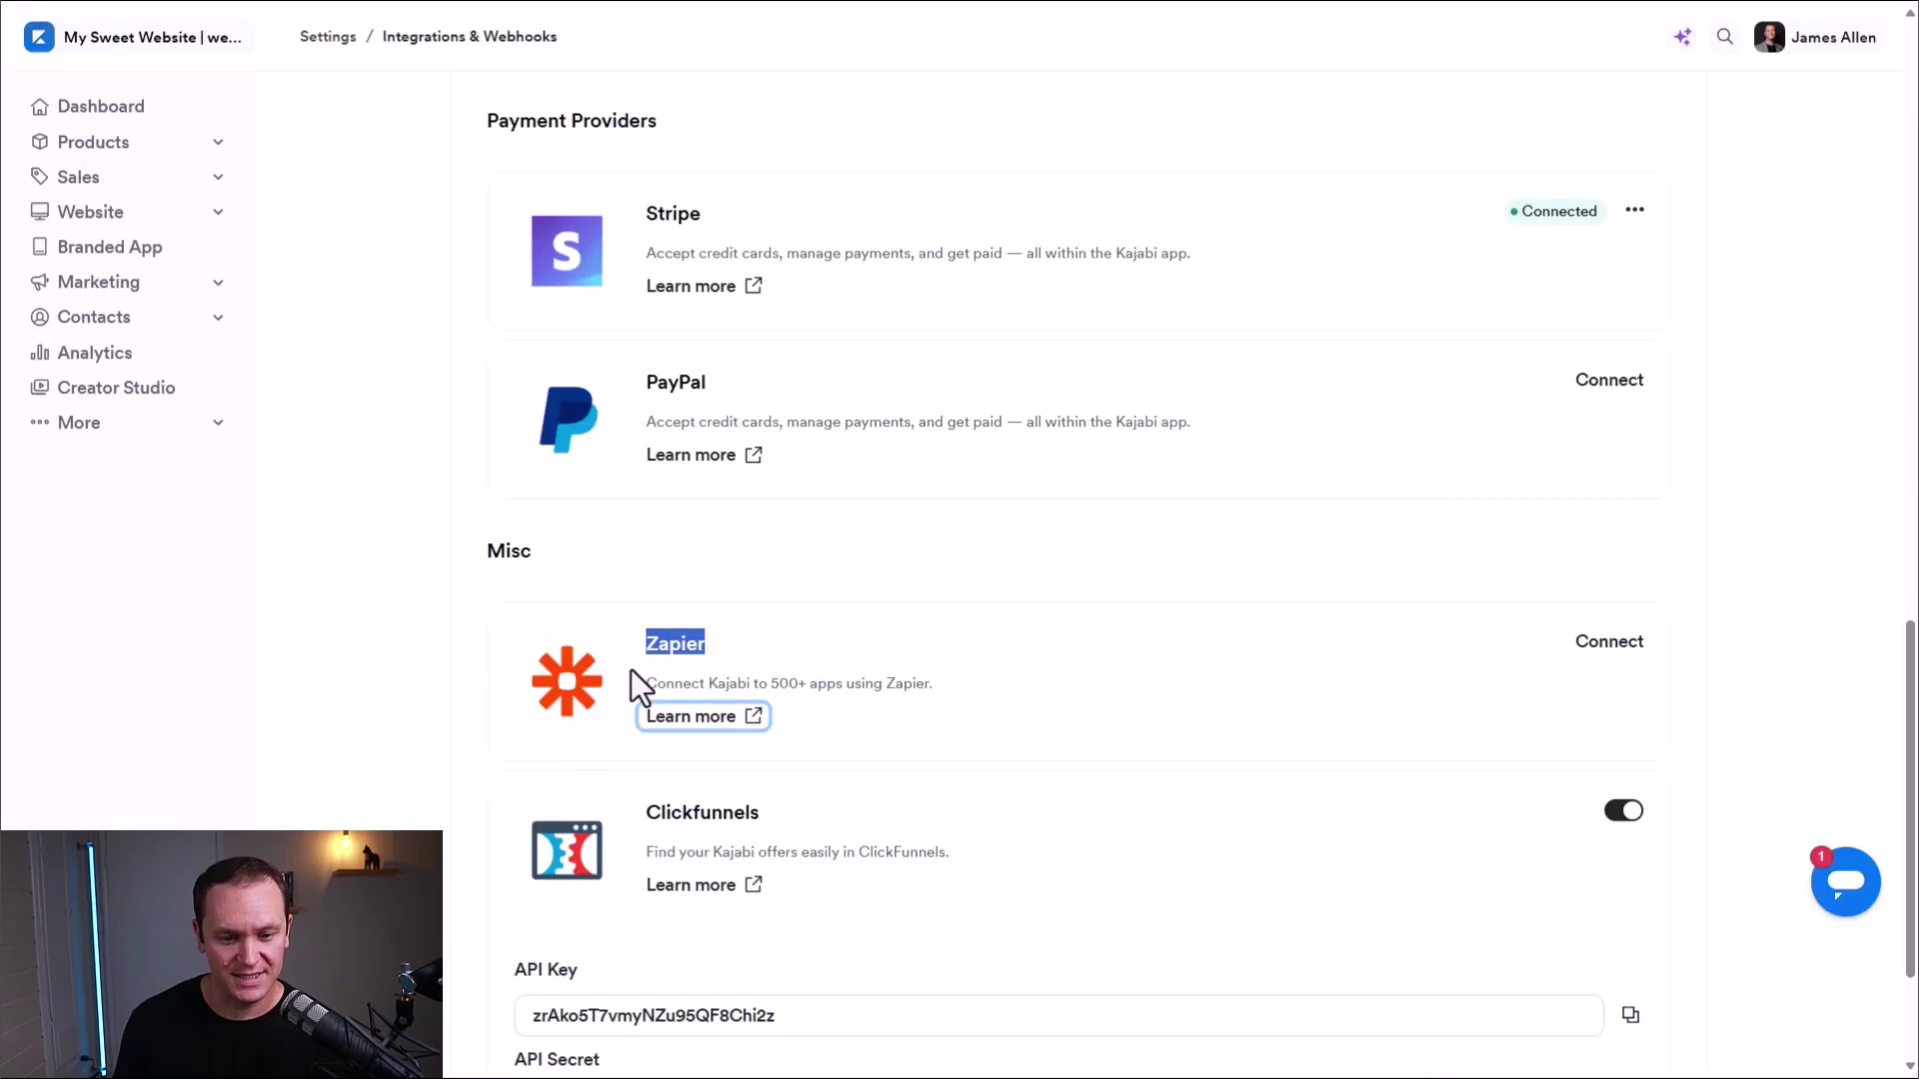
pyautogui.moveTo(647, 684); pyautogui.dragTo(864, 689)
pyautogui.click(334, 511)
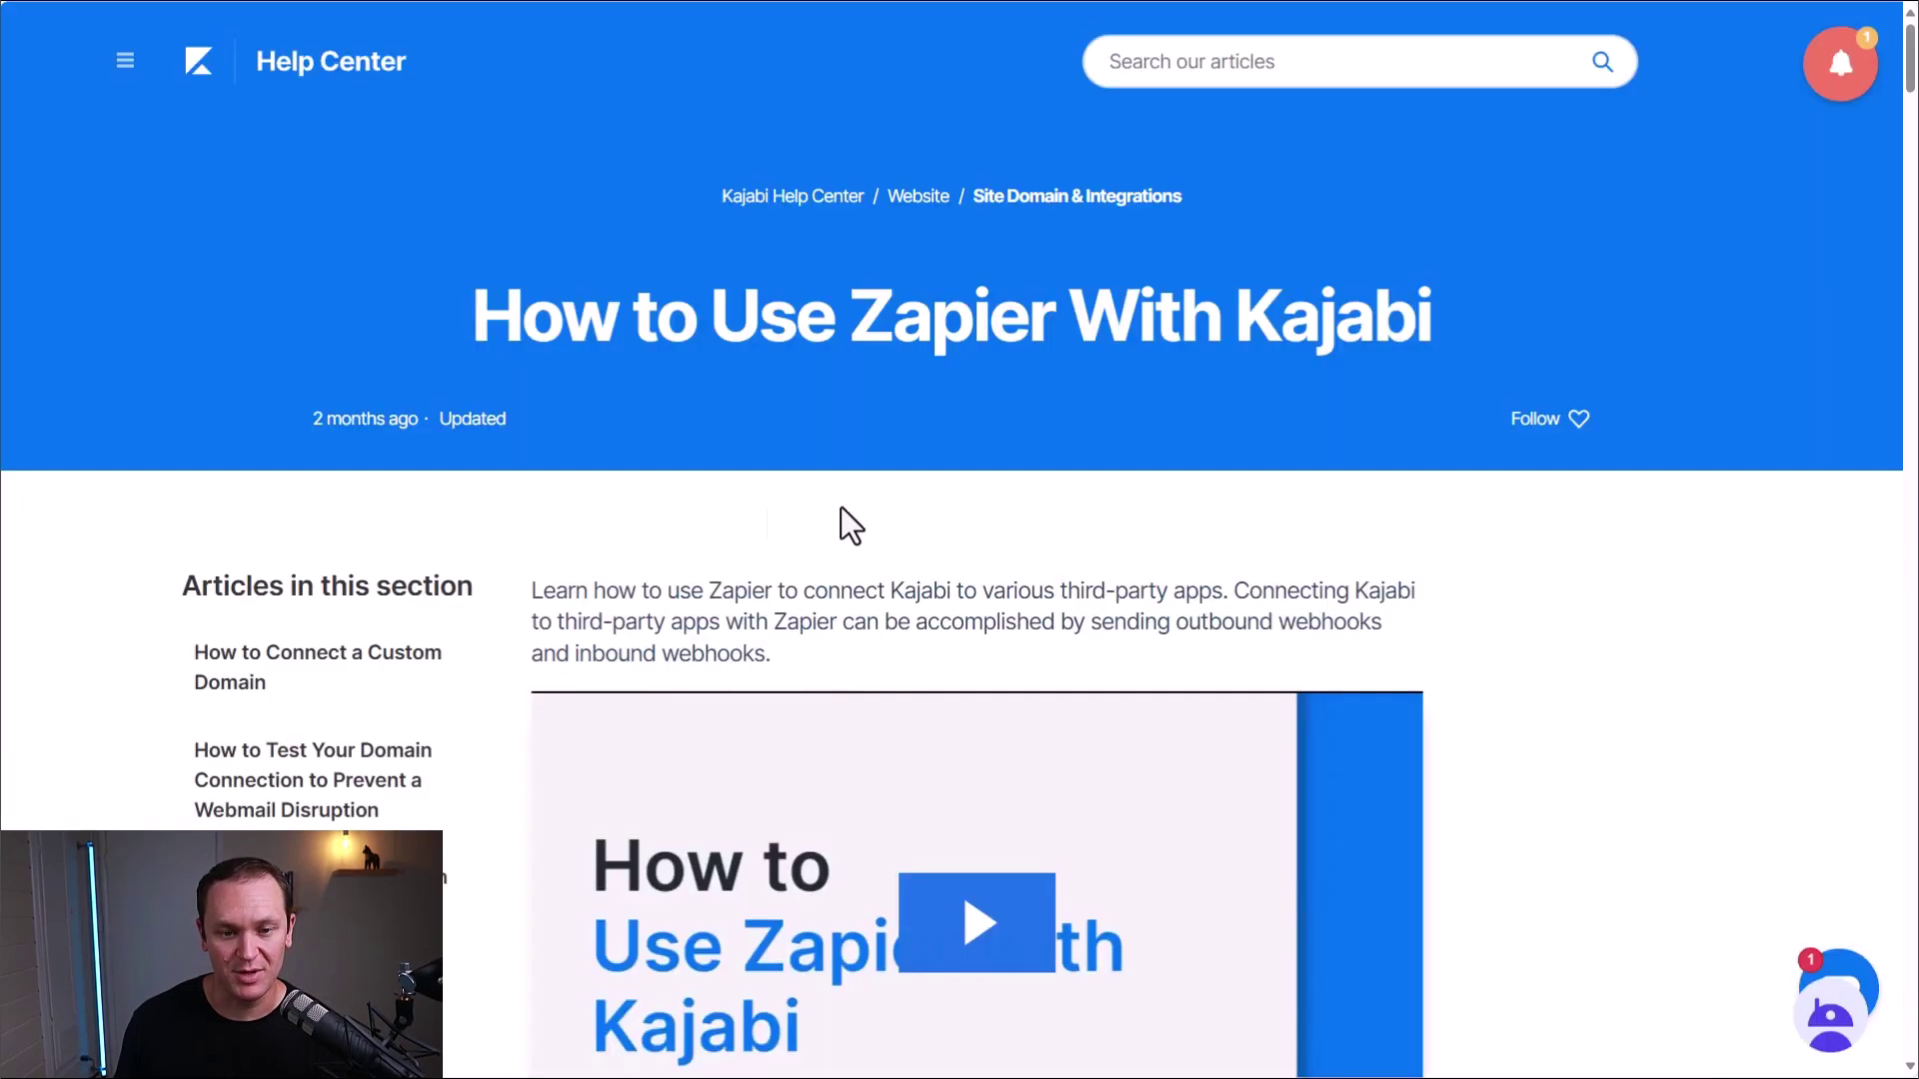
pyautogui.scroll(-5, 849, 505)
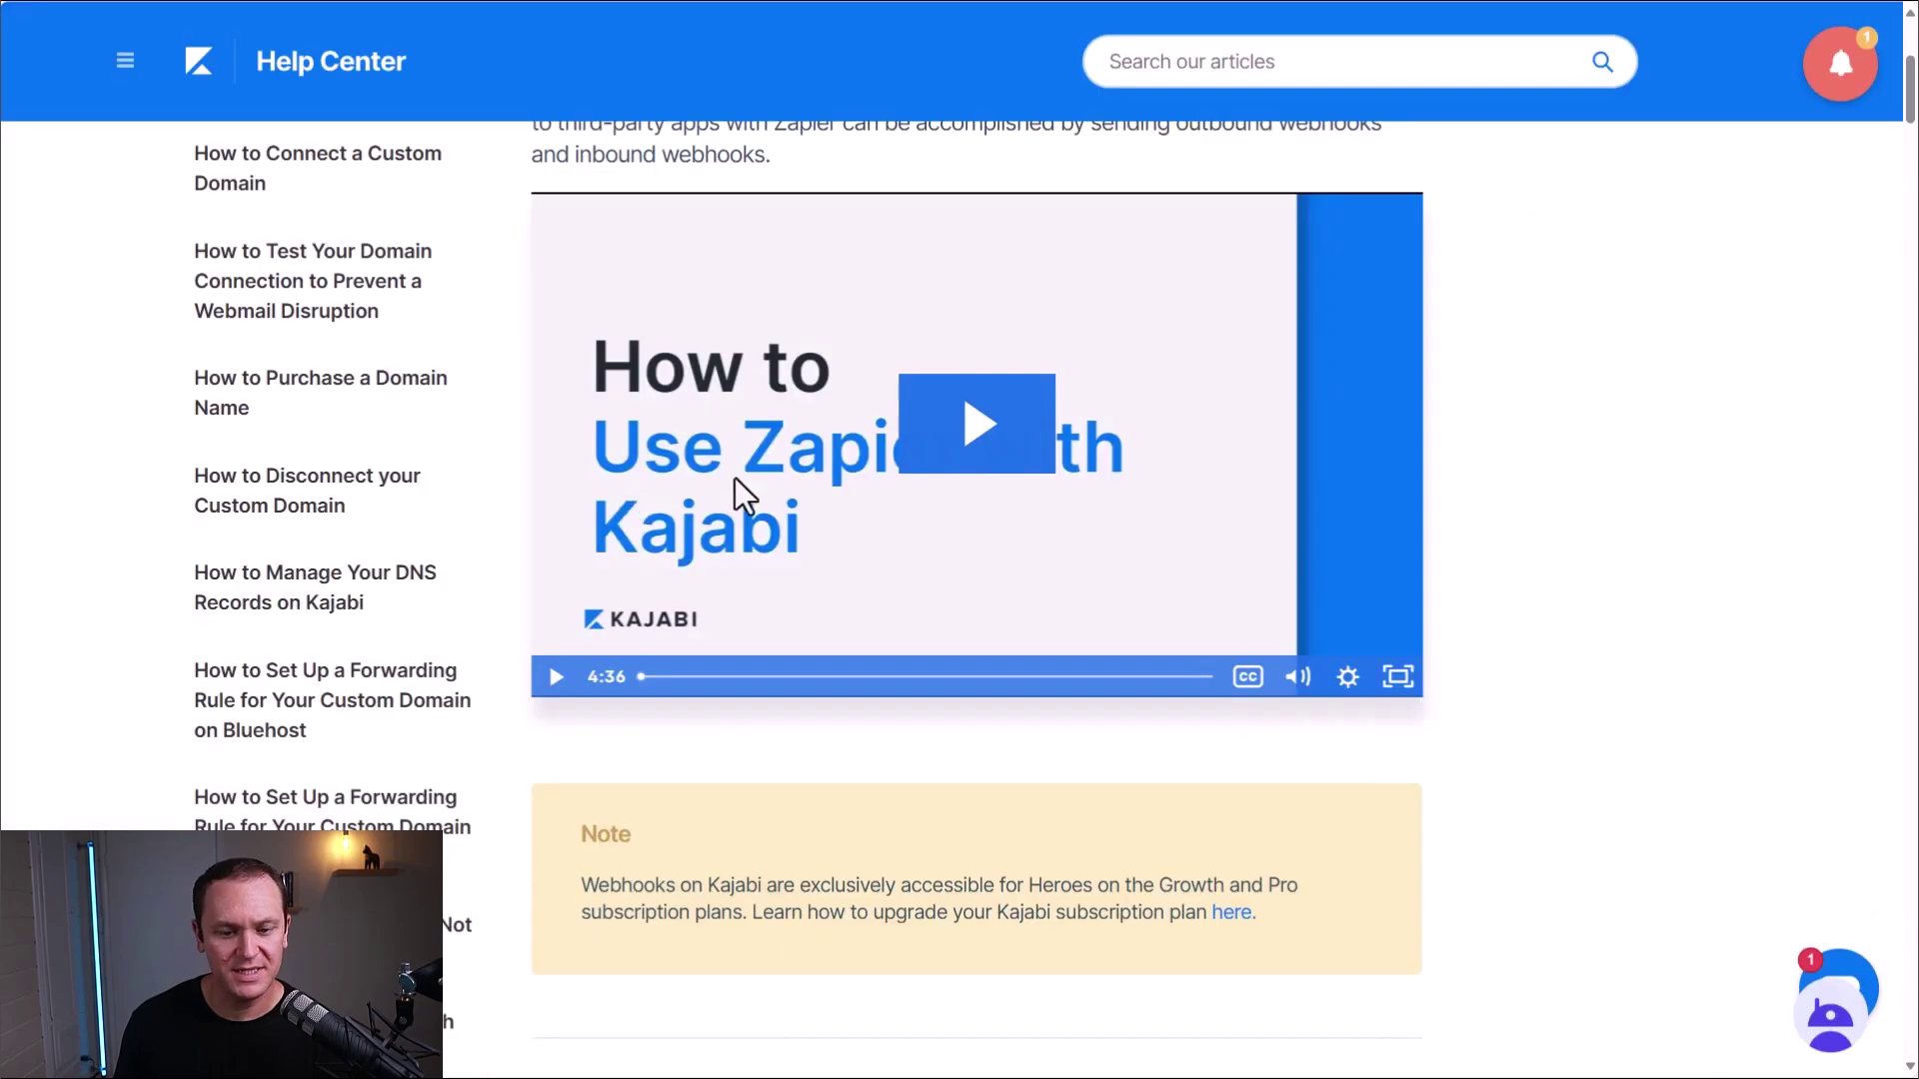
pyautogui.scroll(-4, 800, 510)
pyautogui.scroll(-7, 853, 512)
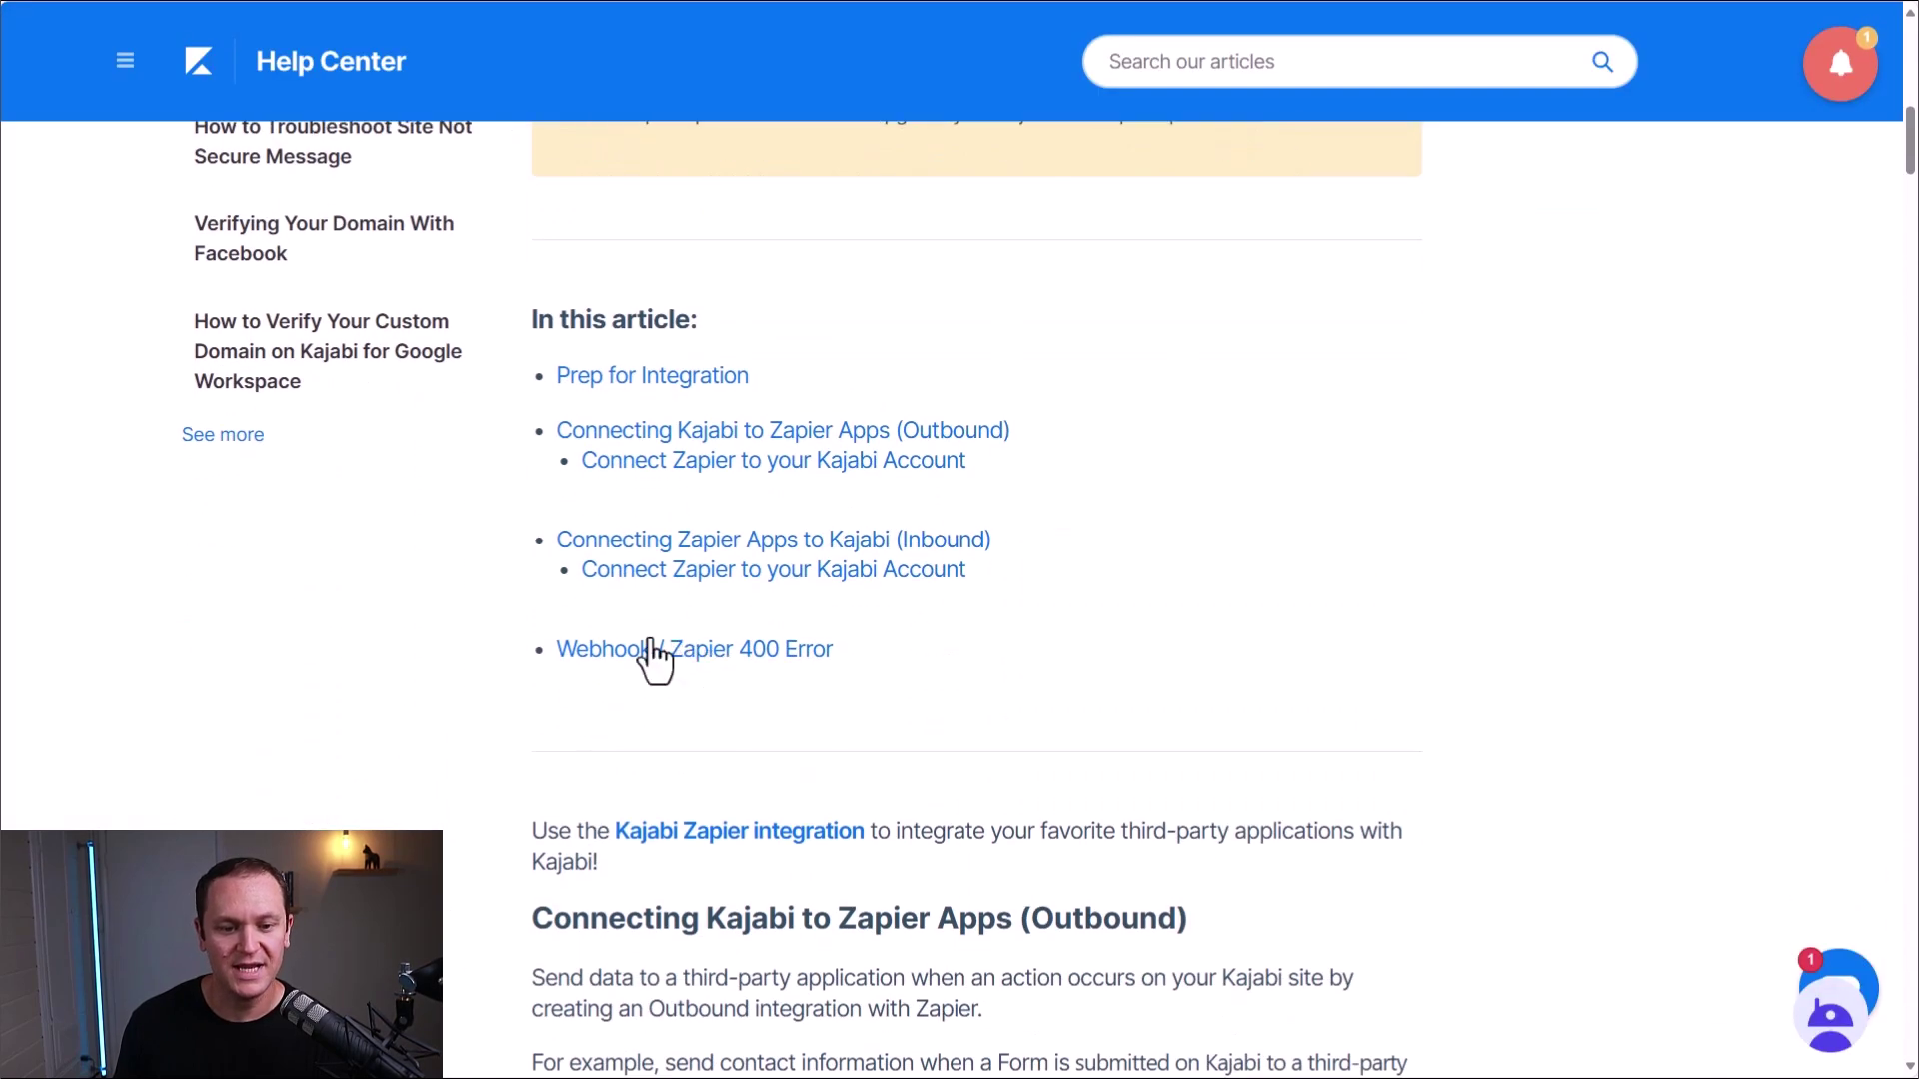
pyautogui.scroll(-3, 435, 555)
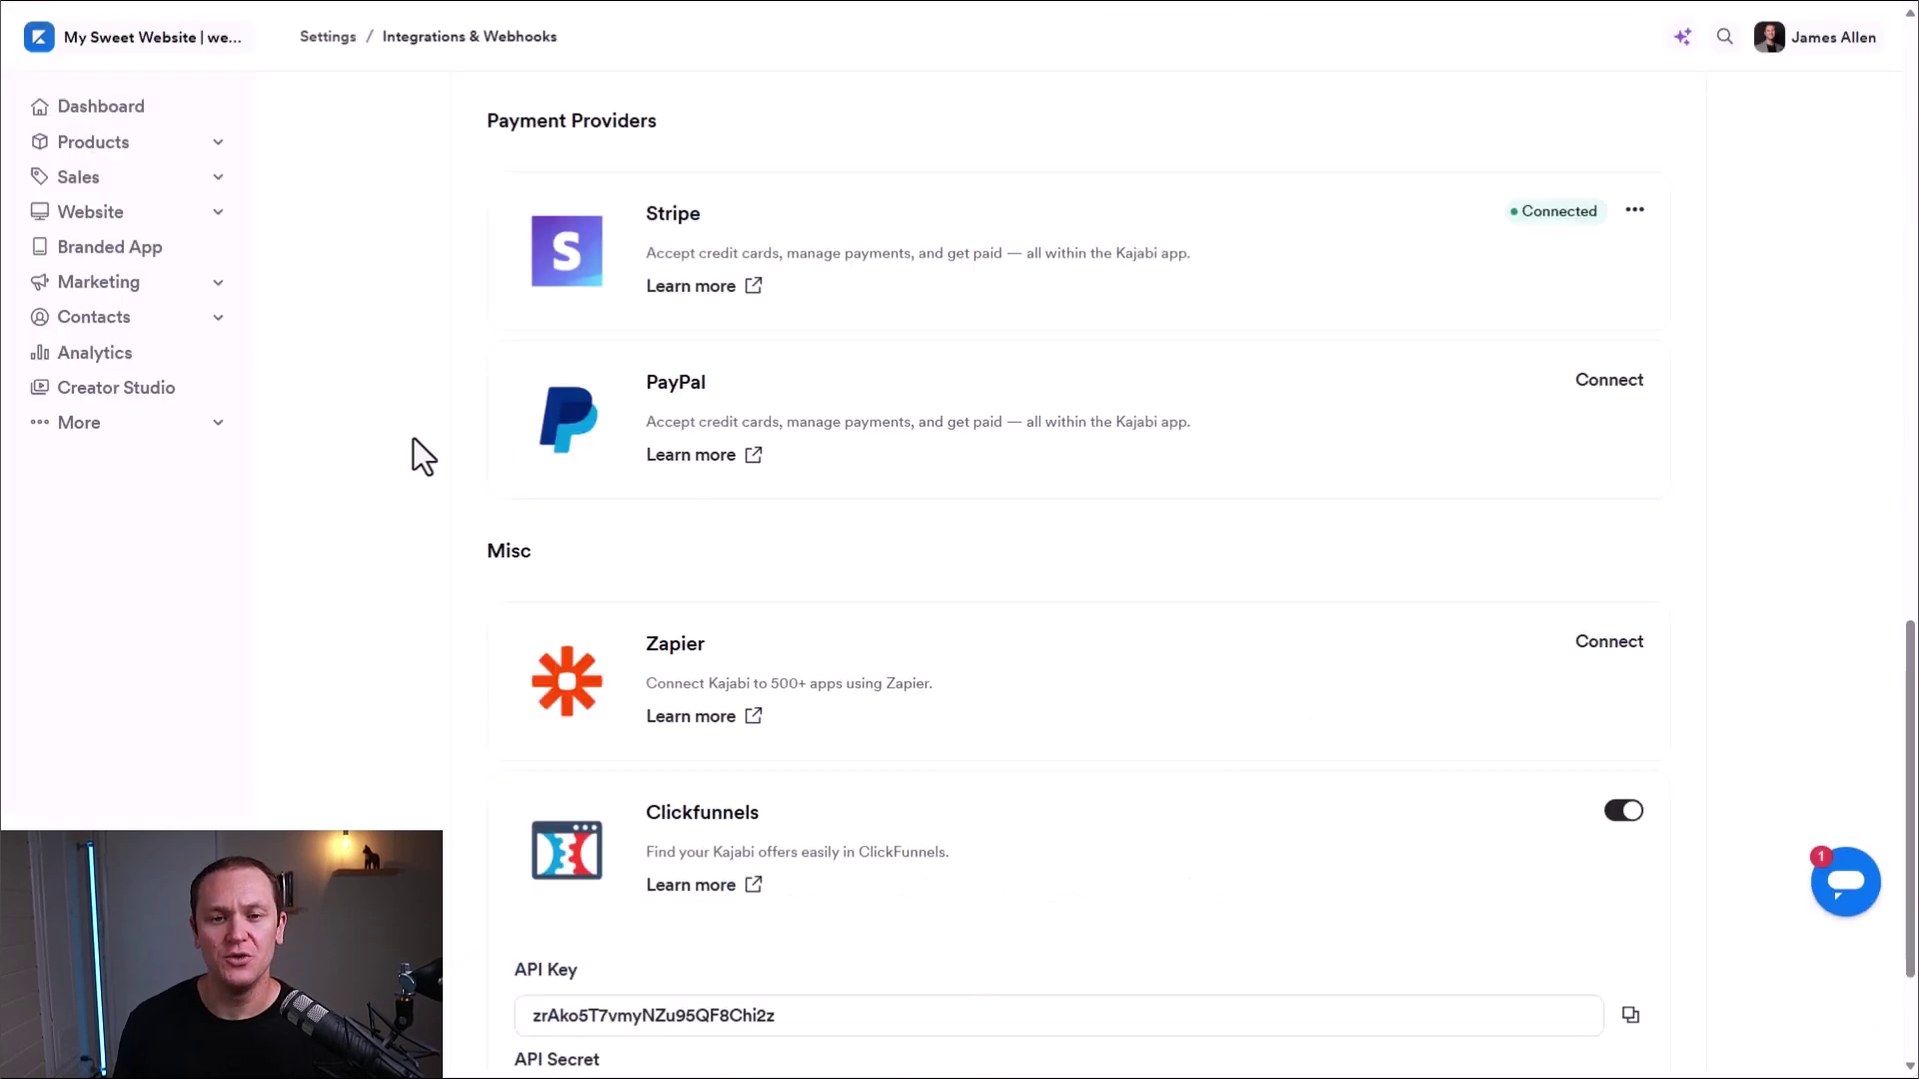
# - Open the connection page of the Zapier integration listed under Misc
pyautogui.scroll(1, 337, 376)
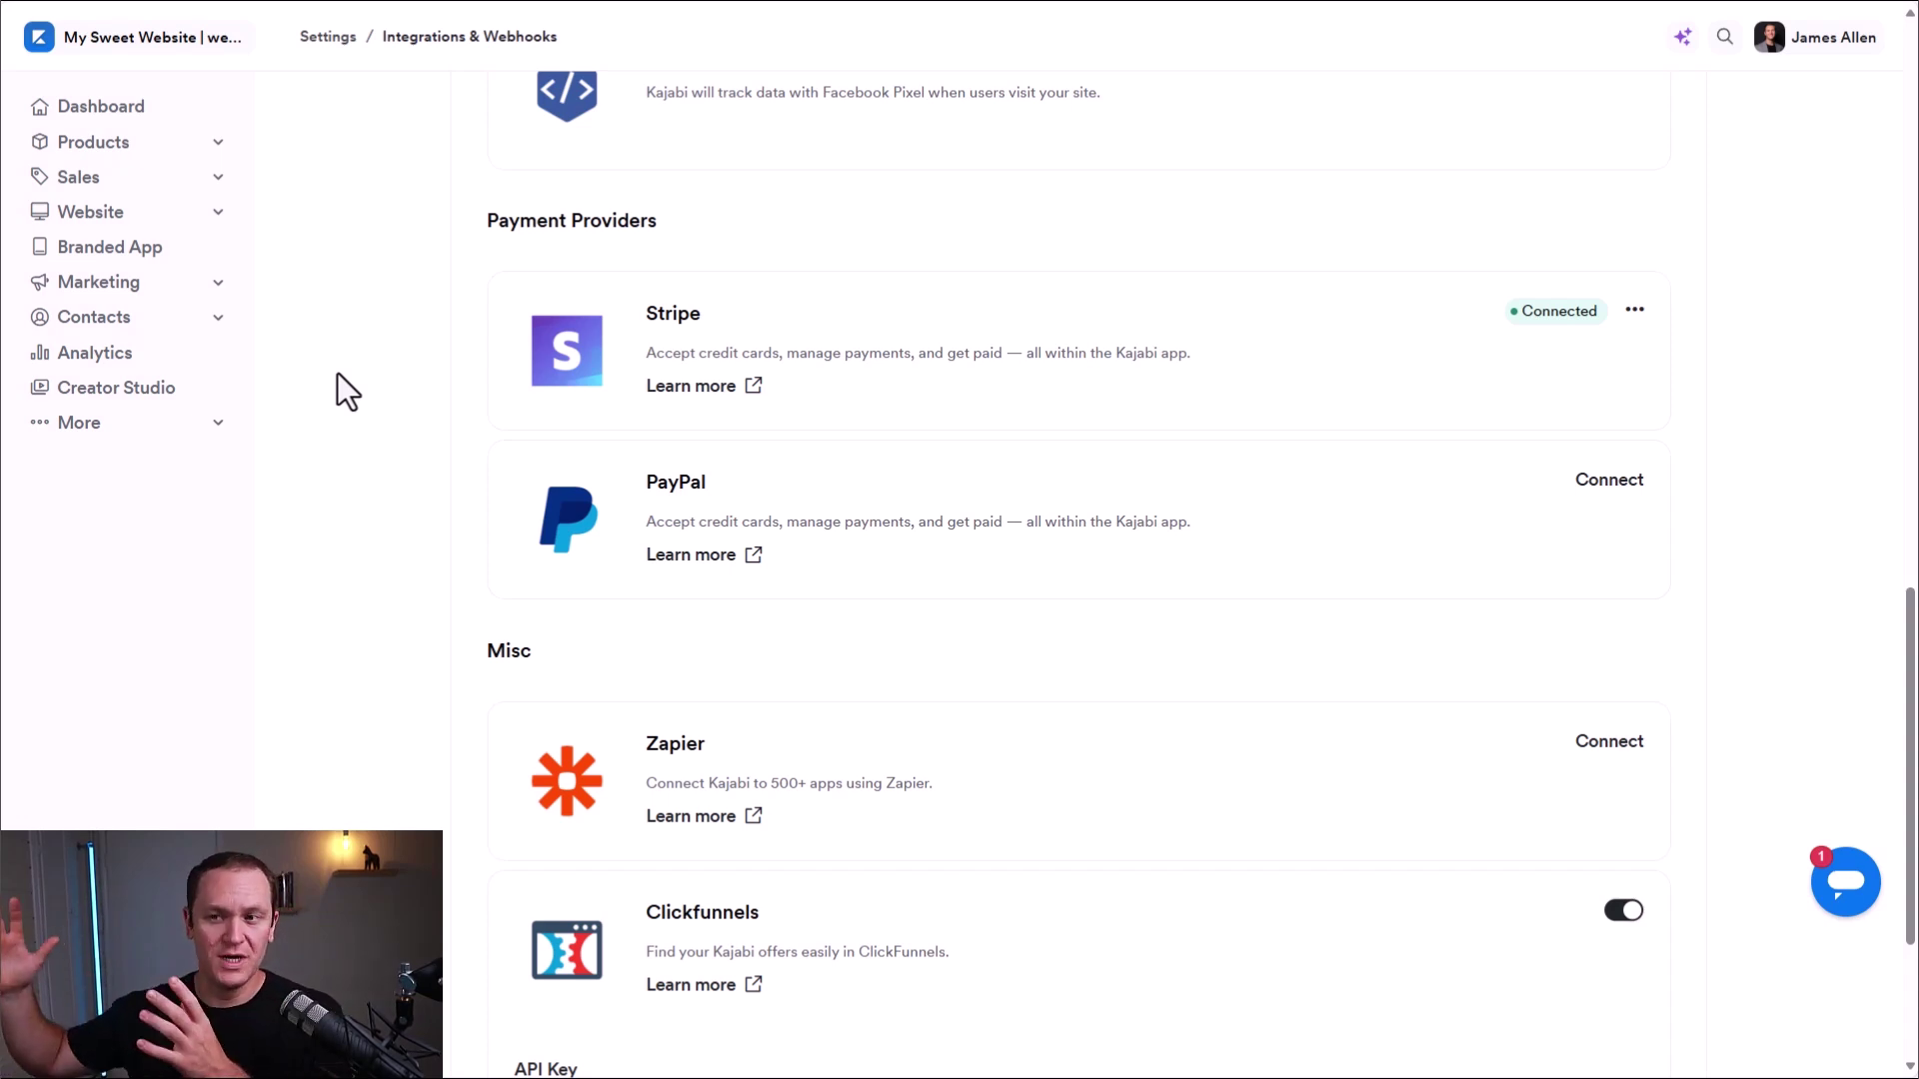
pyautogui.scroll(-3, 362, 454)
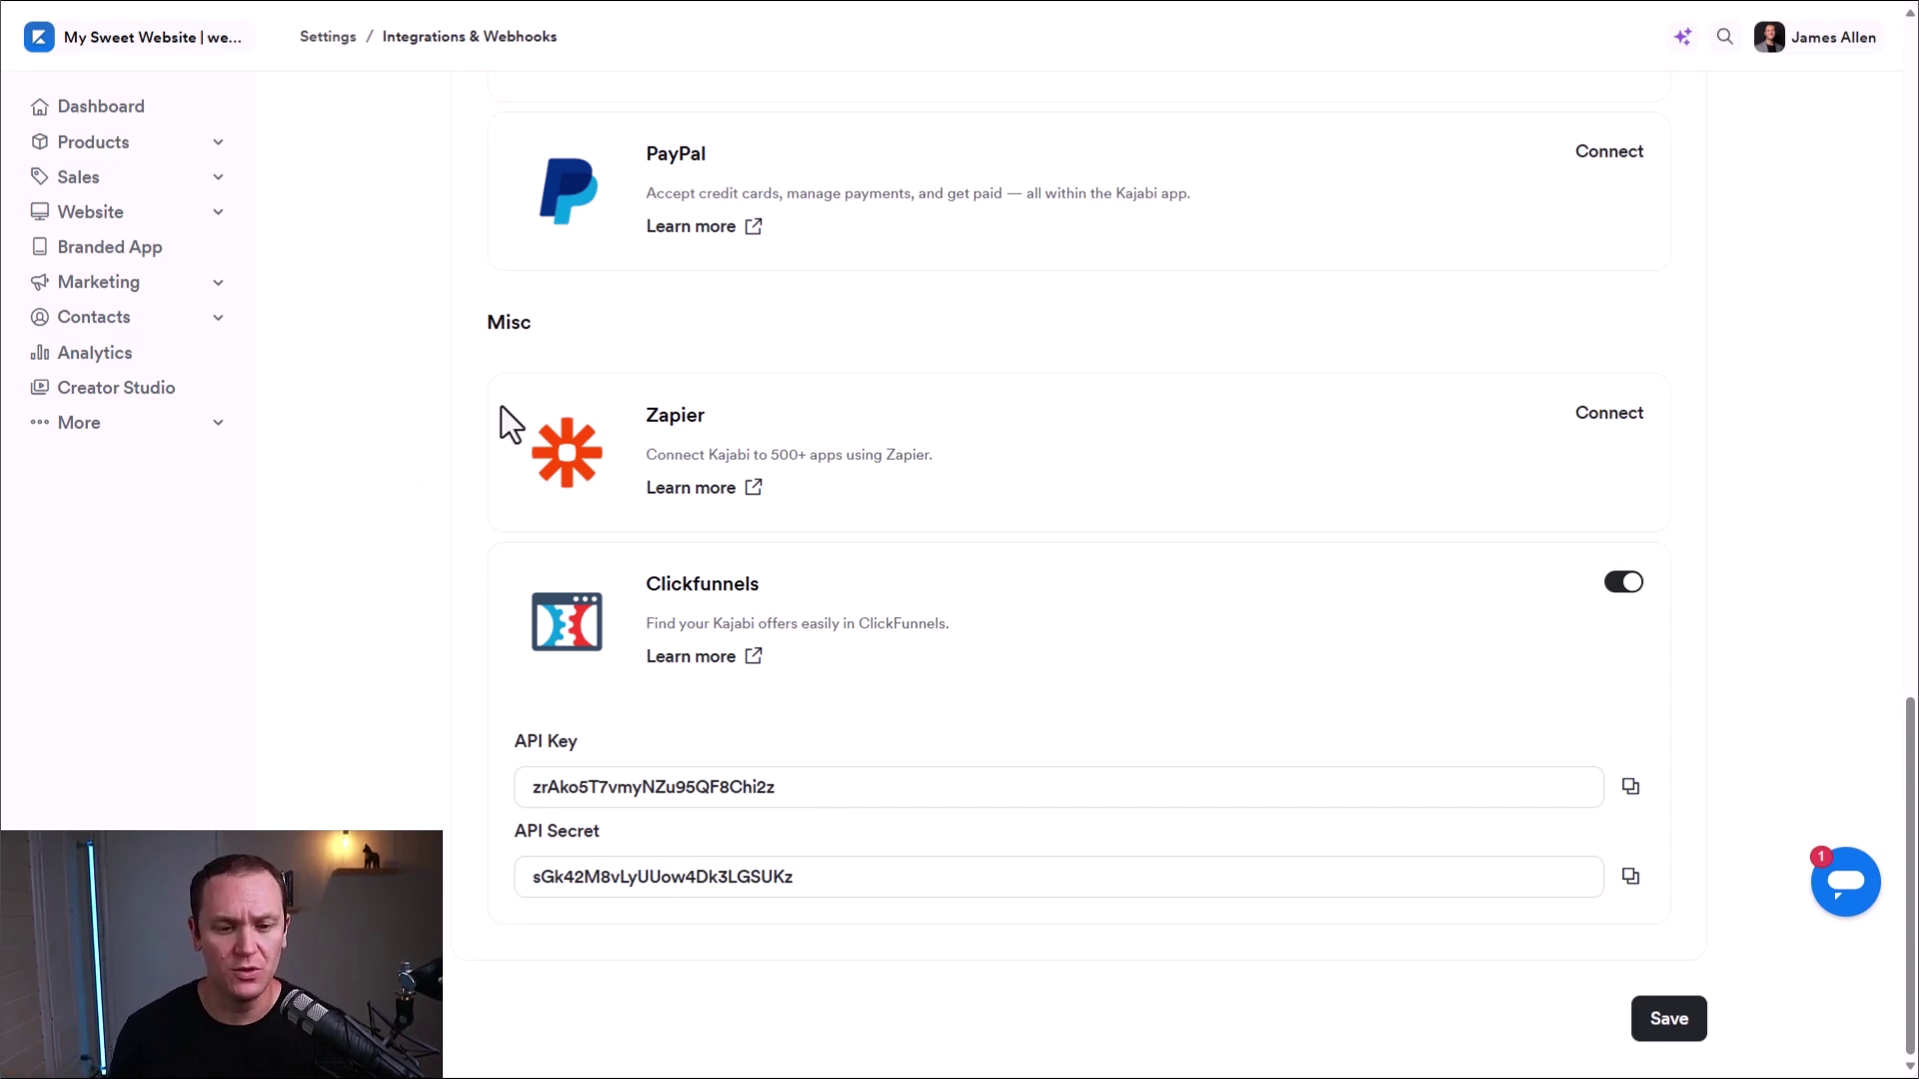
pyautogui.click(692, 371)
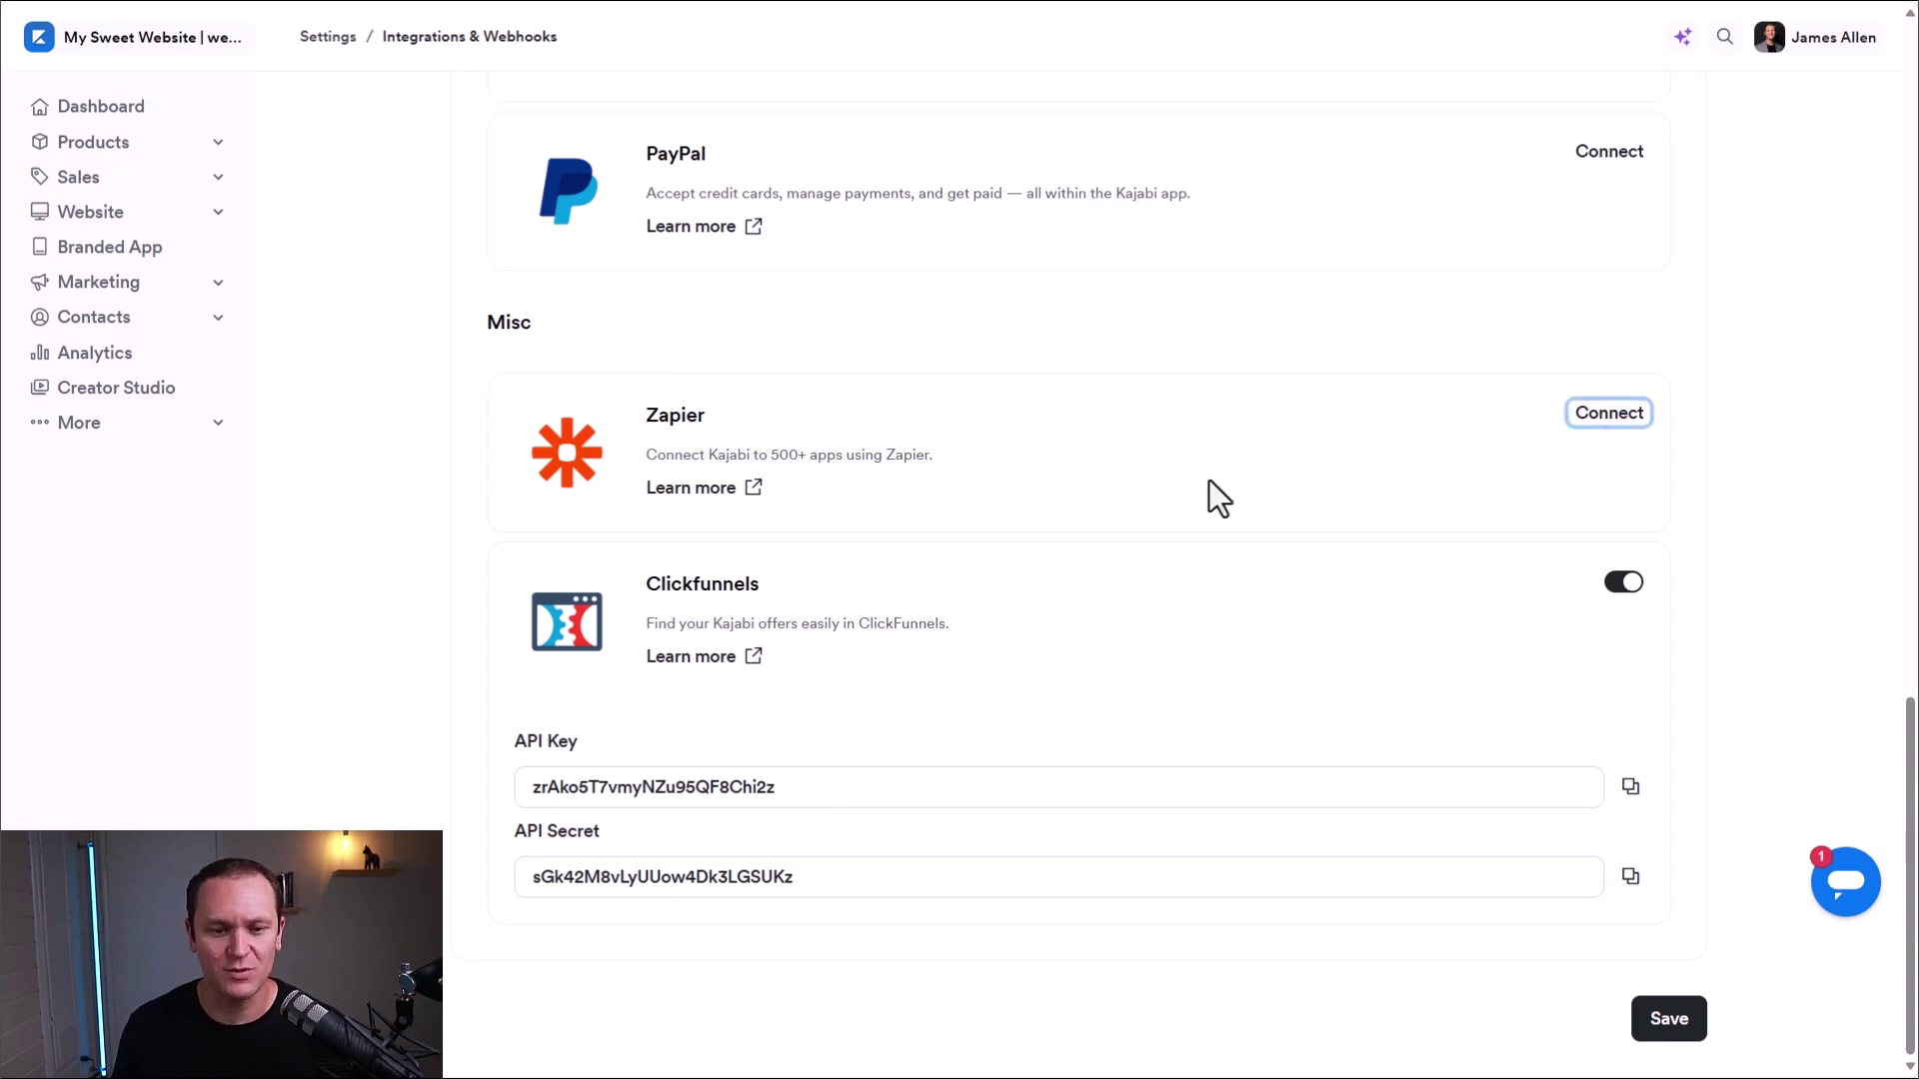
# - Examine the Zapier introduction and the ready-made Zaps for form submissions, granting offers and copying customers to other apps
pyautogui.scroll(-2, 466, 420)
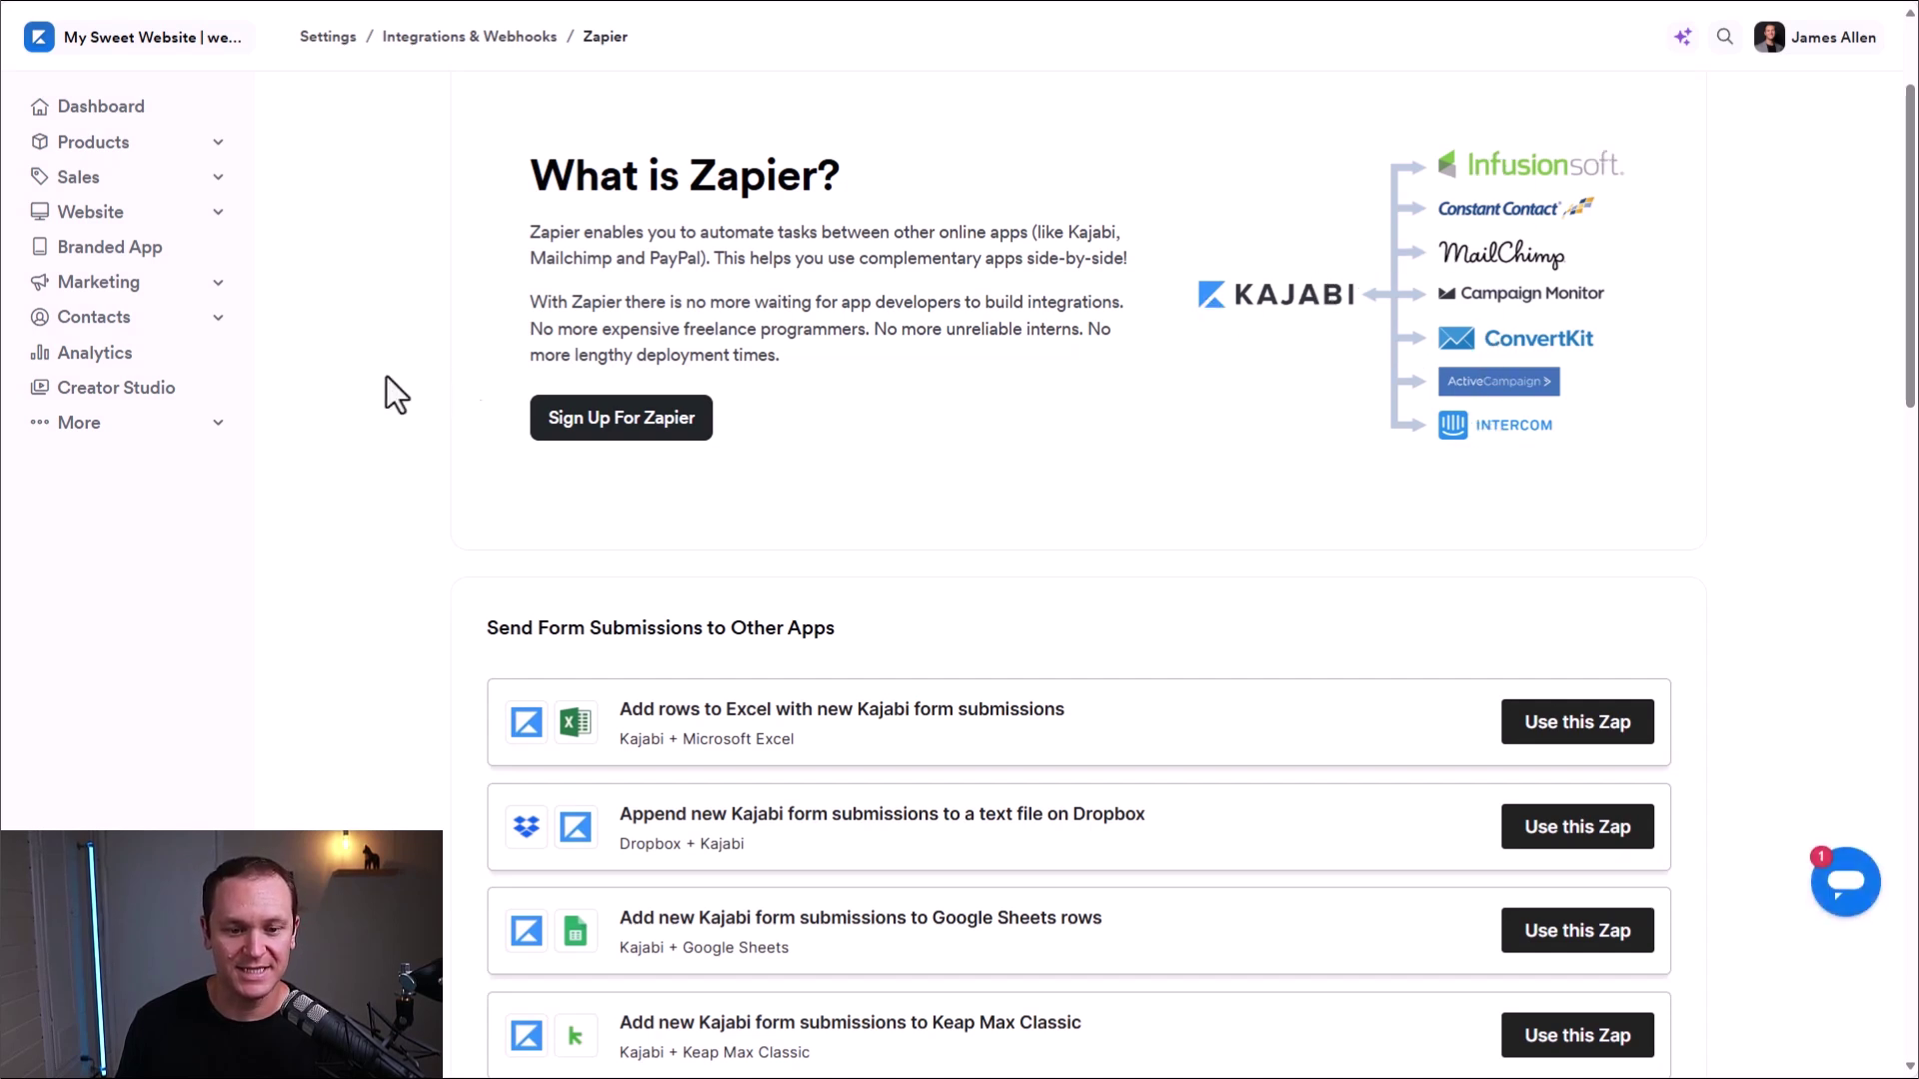
pyautogui.moveTo(677, 165); pyautogui.dragTo(844, 173)
pyautogui.click(486, 223)
pyautogui.scroll(-4, 396, 257)
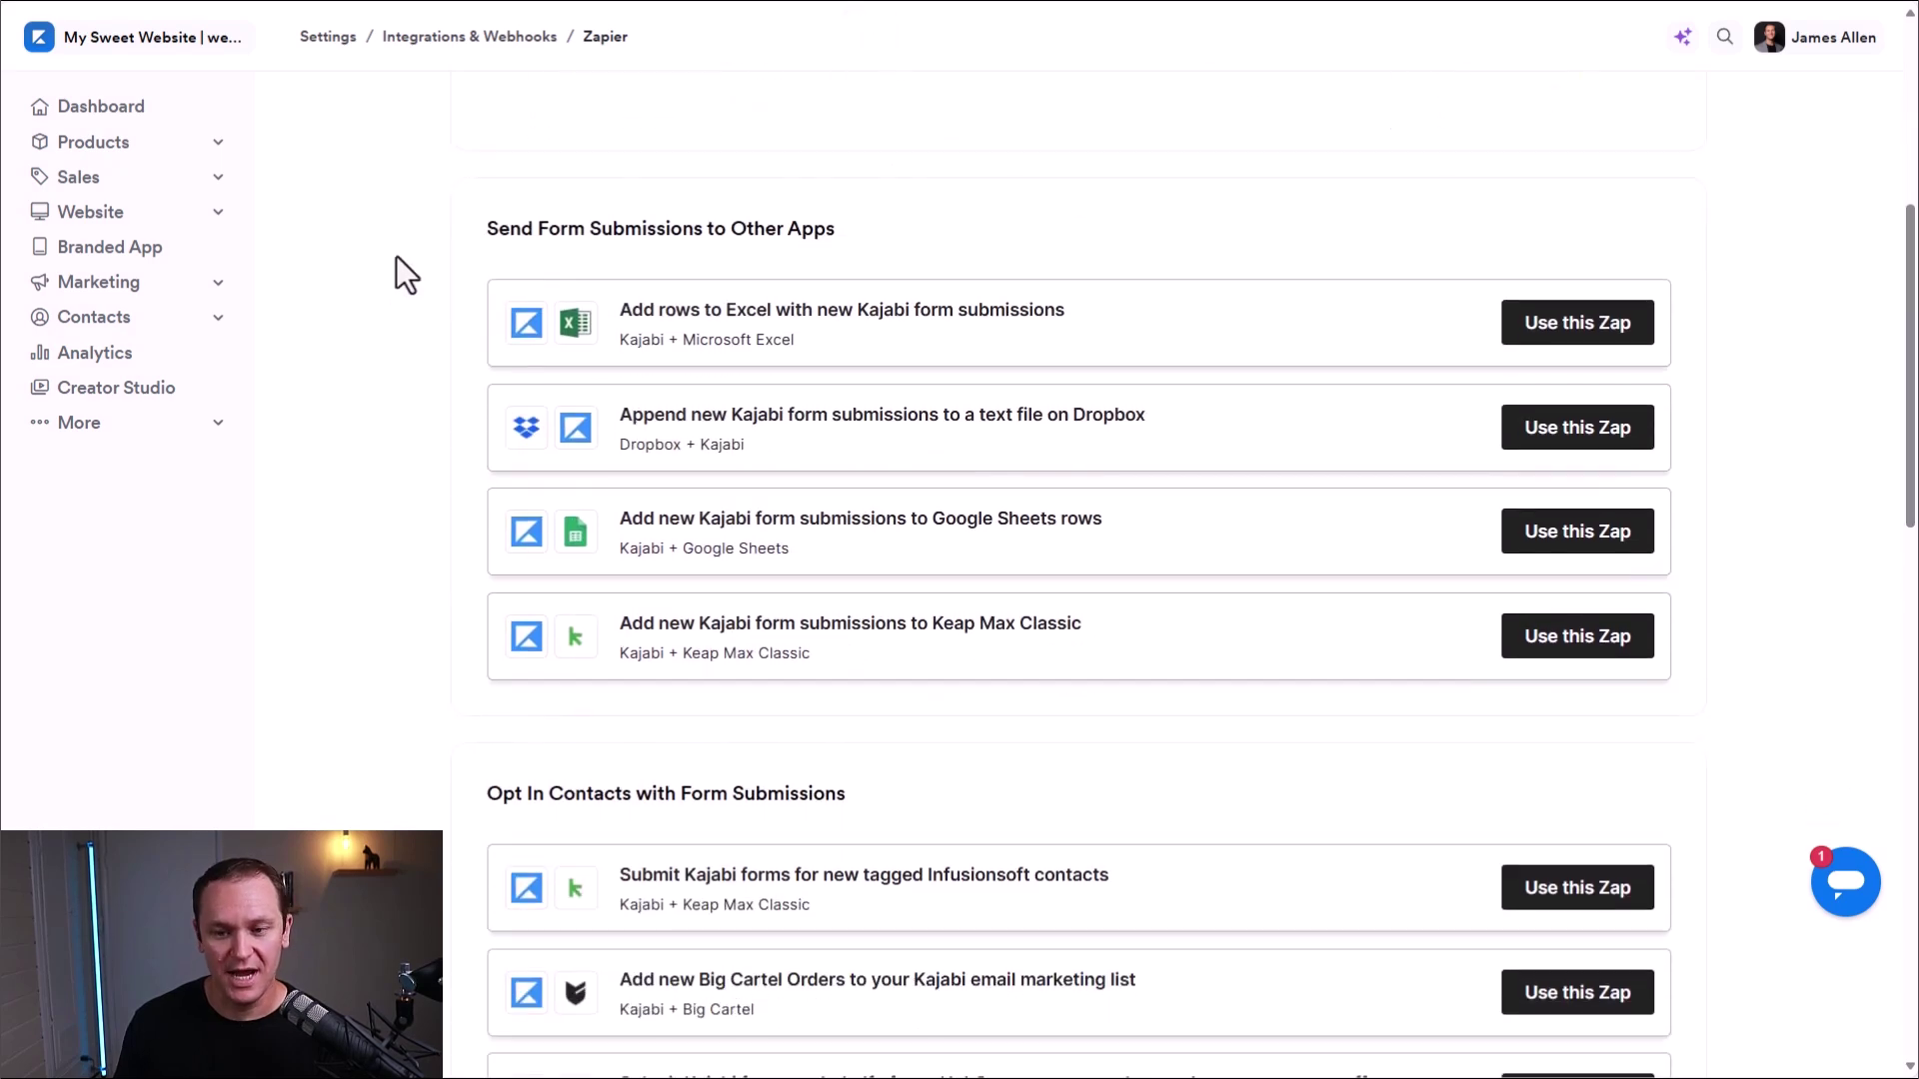
pyautogui.scroll(-1, 403, 300)
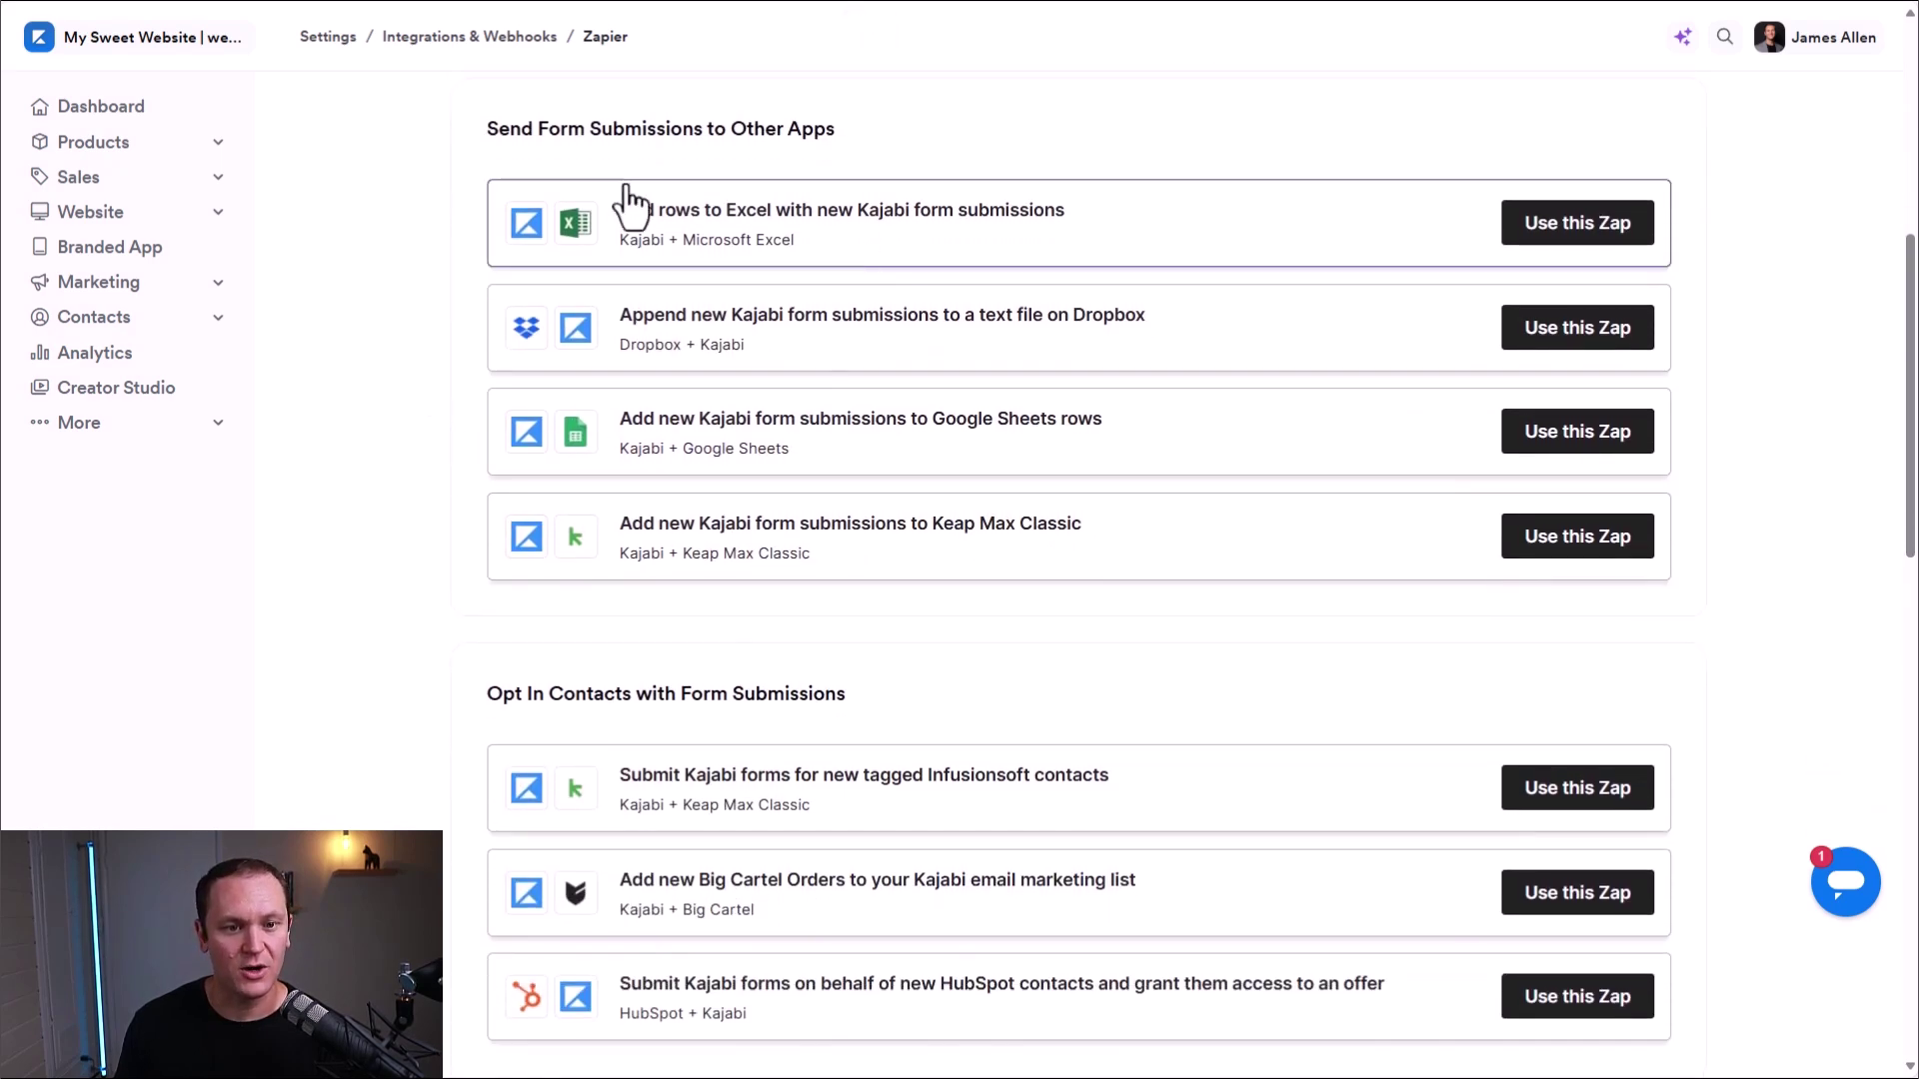
pyautogui.moveTo(484, 128); pyautogui.dragTo(839, 140)
pyautogui.click(401, 223)
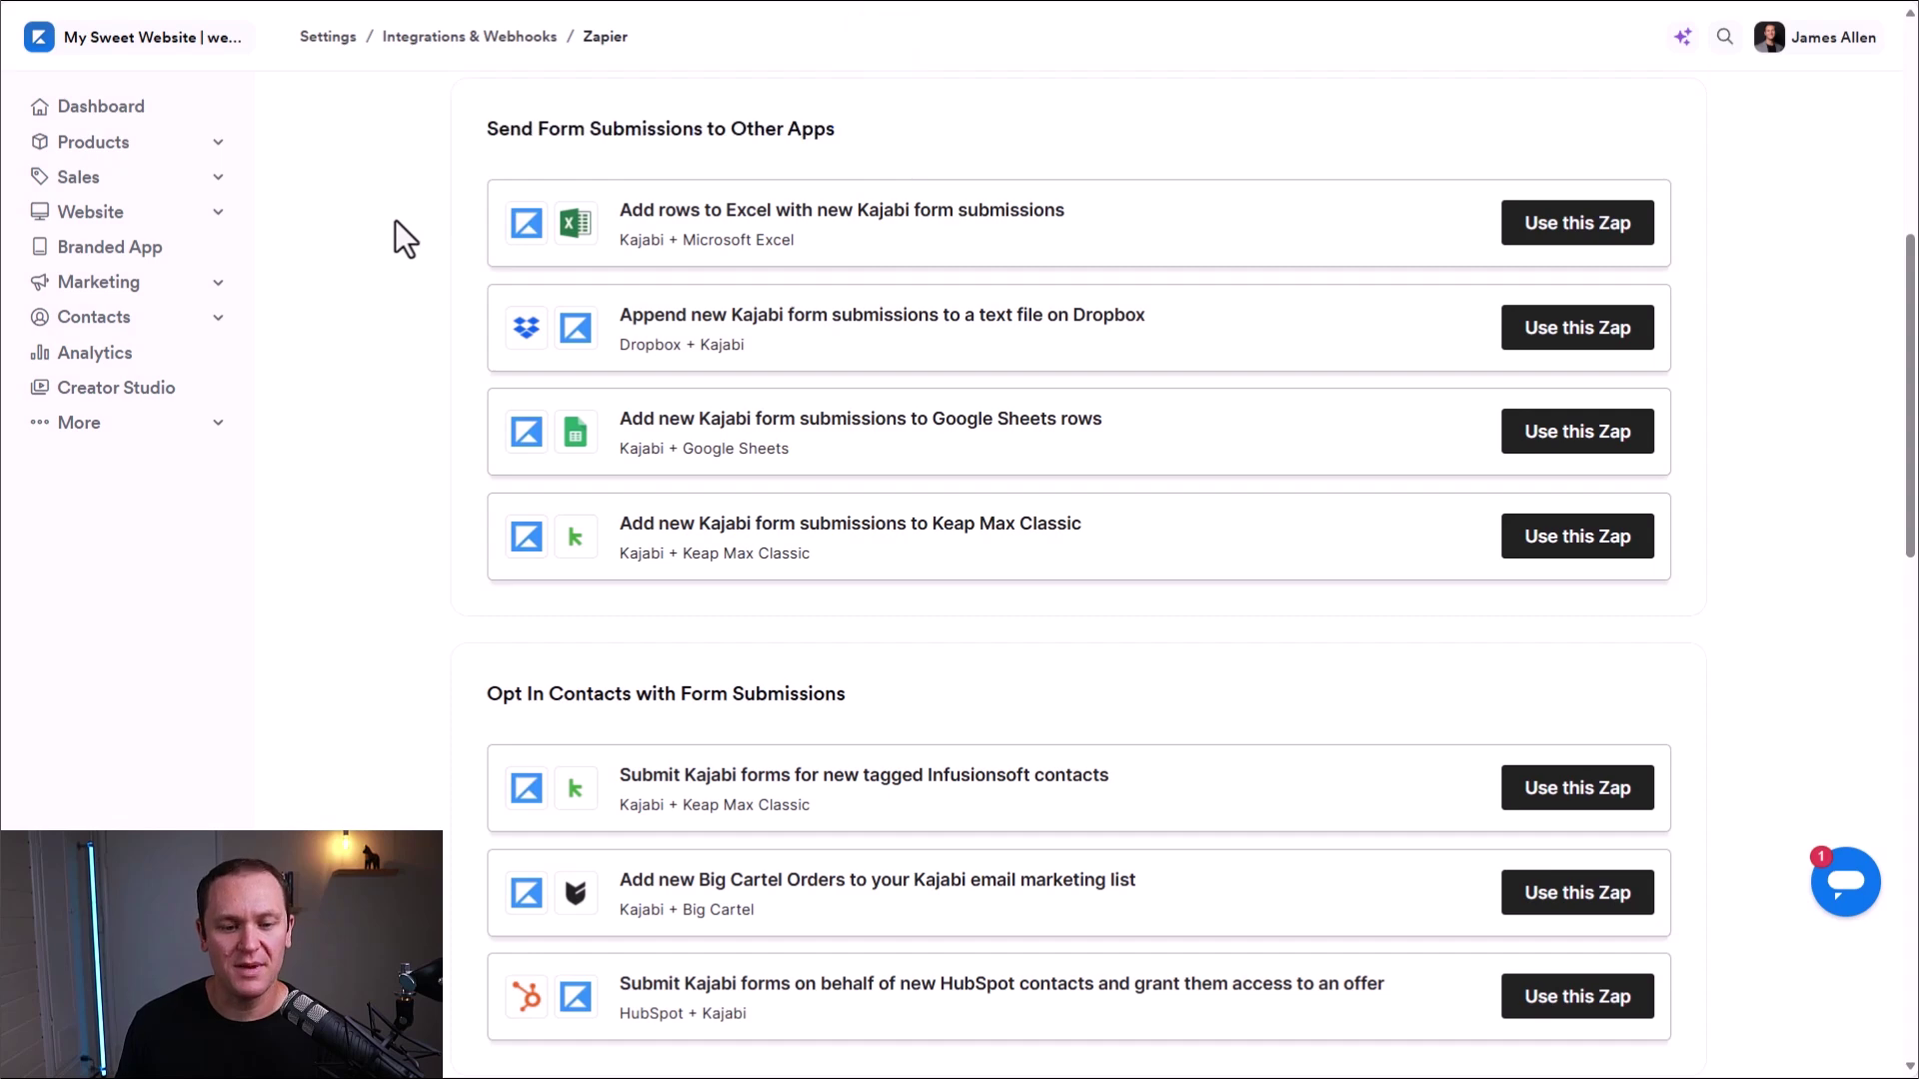
pyautogui.scroll(-10, 395, 221)
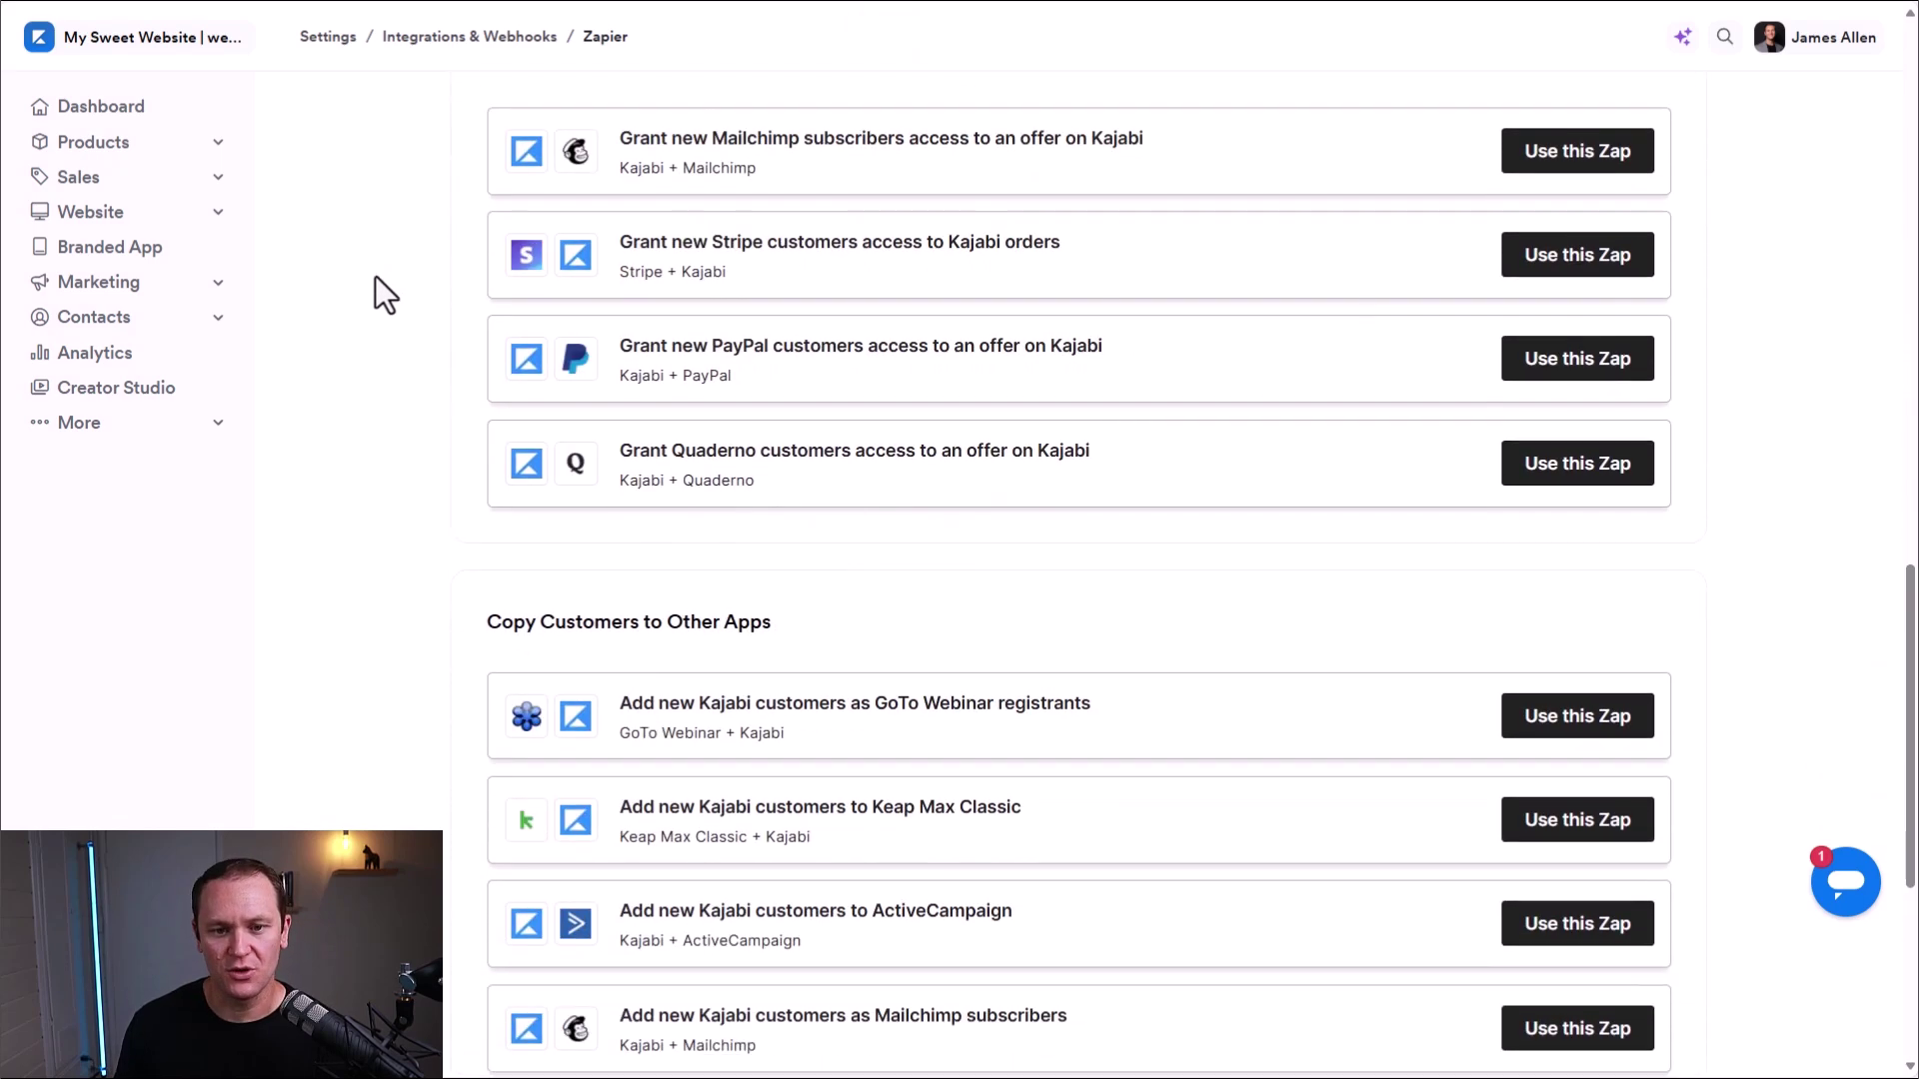
pyautogui.scroll(-4, 375, 278)
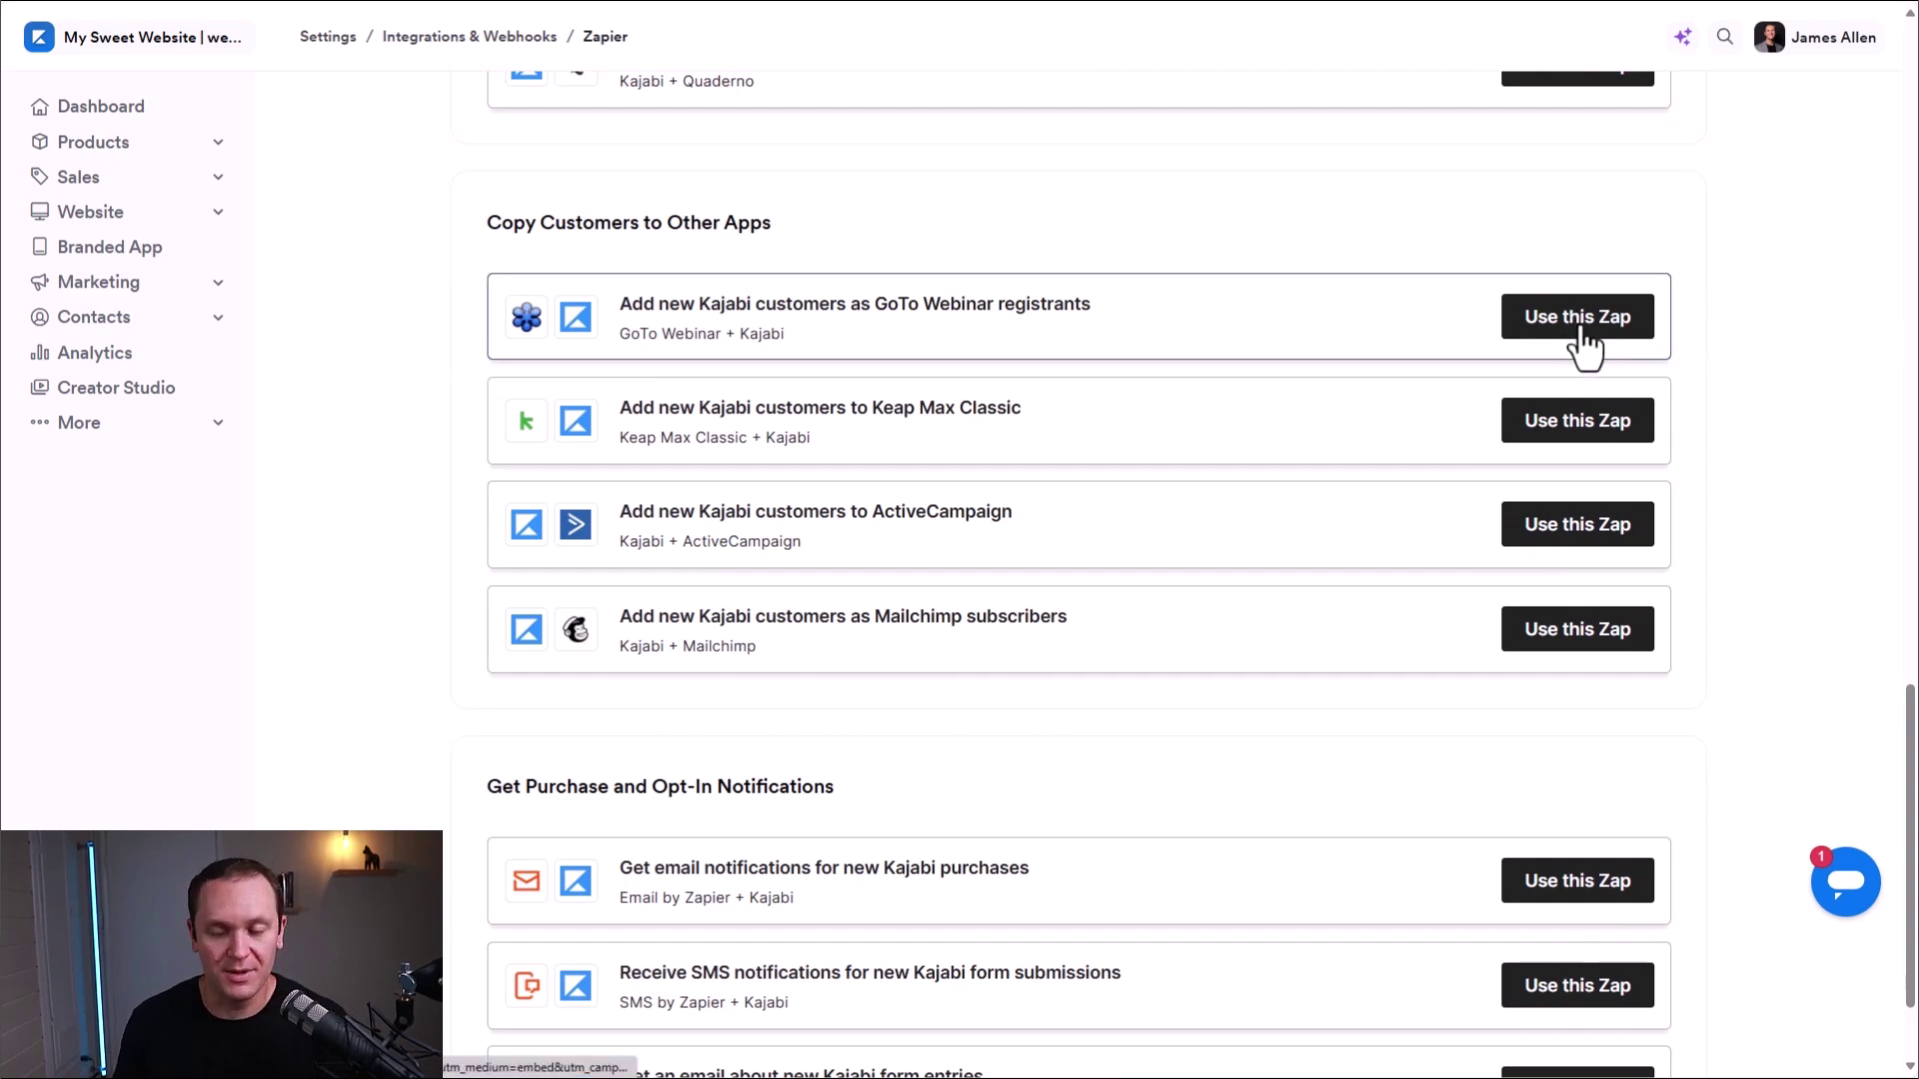
# - Review the remaining ready-made Zaps, switch to Zapier through its sign-up link, and create a new blank Zap
pyautogui.scroll(-2, 368, 428)
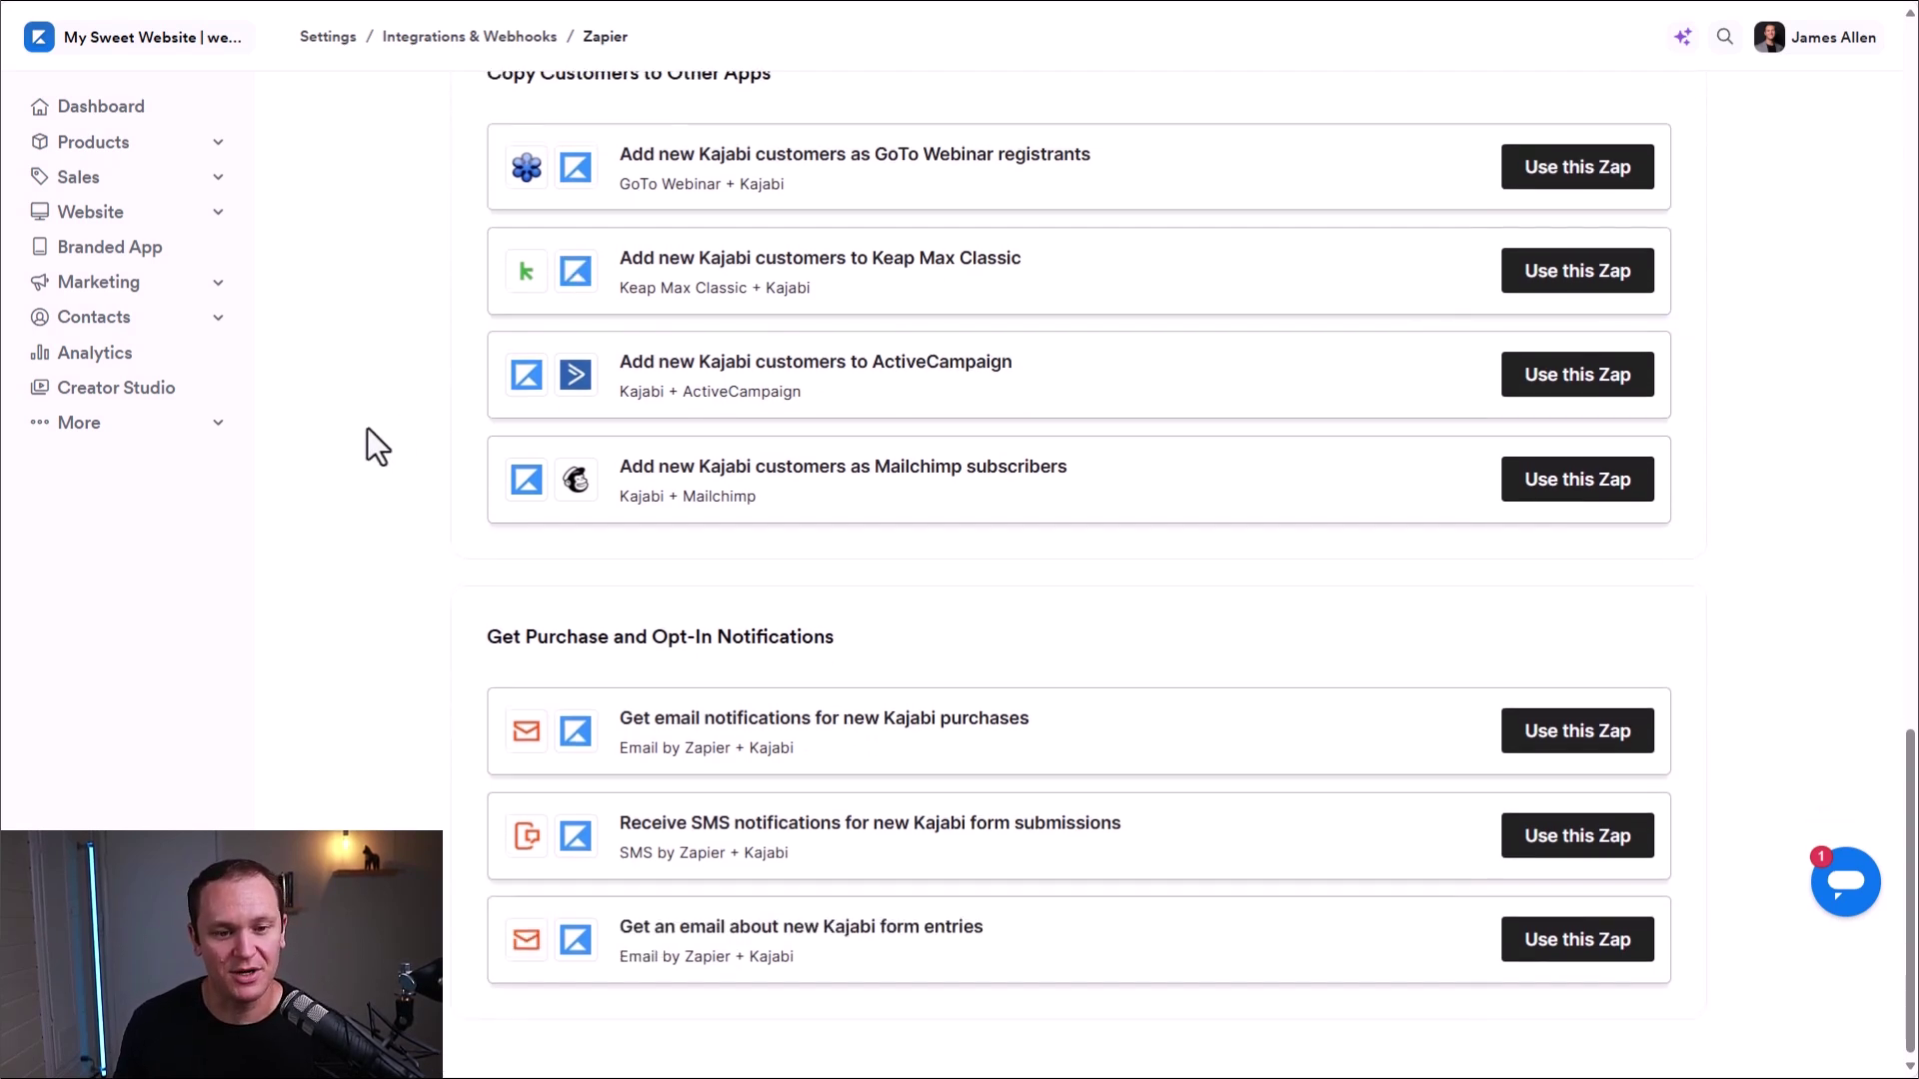
pyautogui.scroll(15, 384, 468)
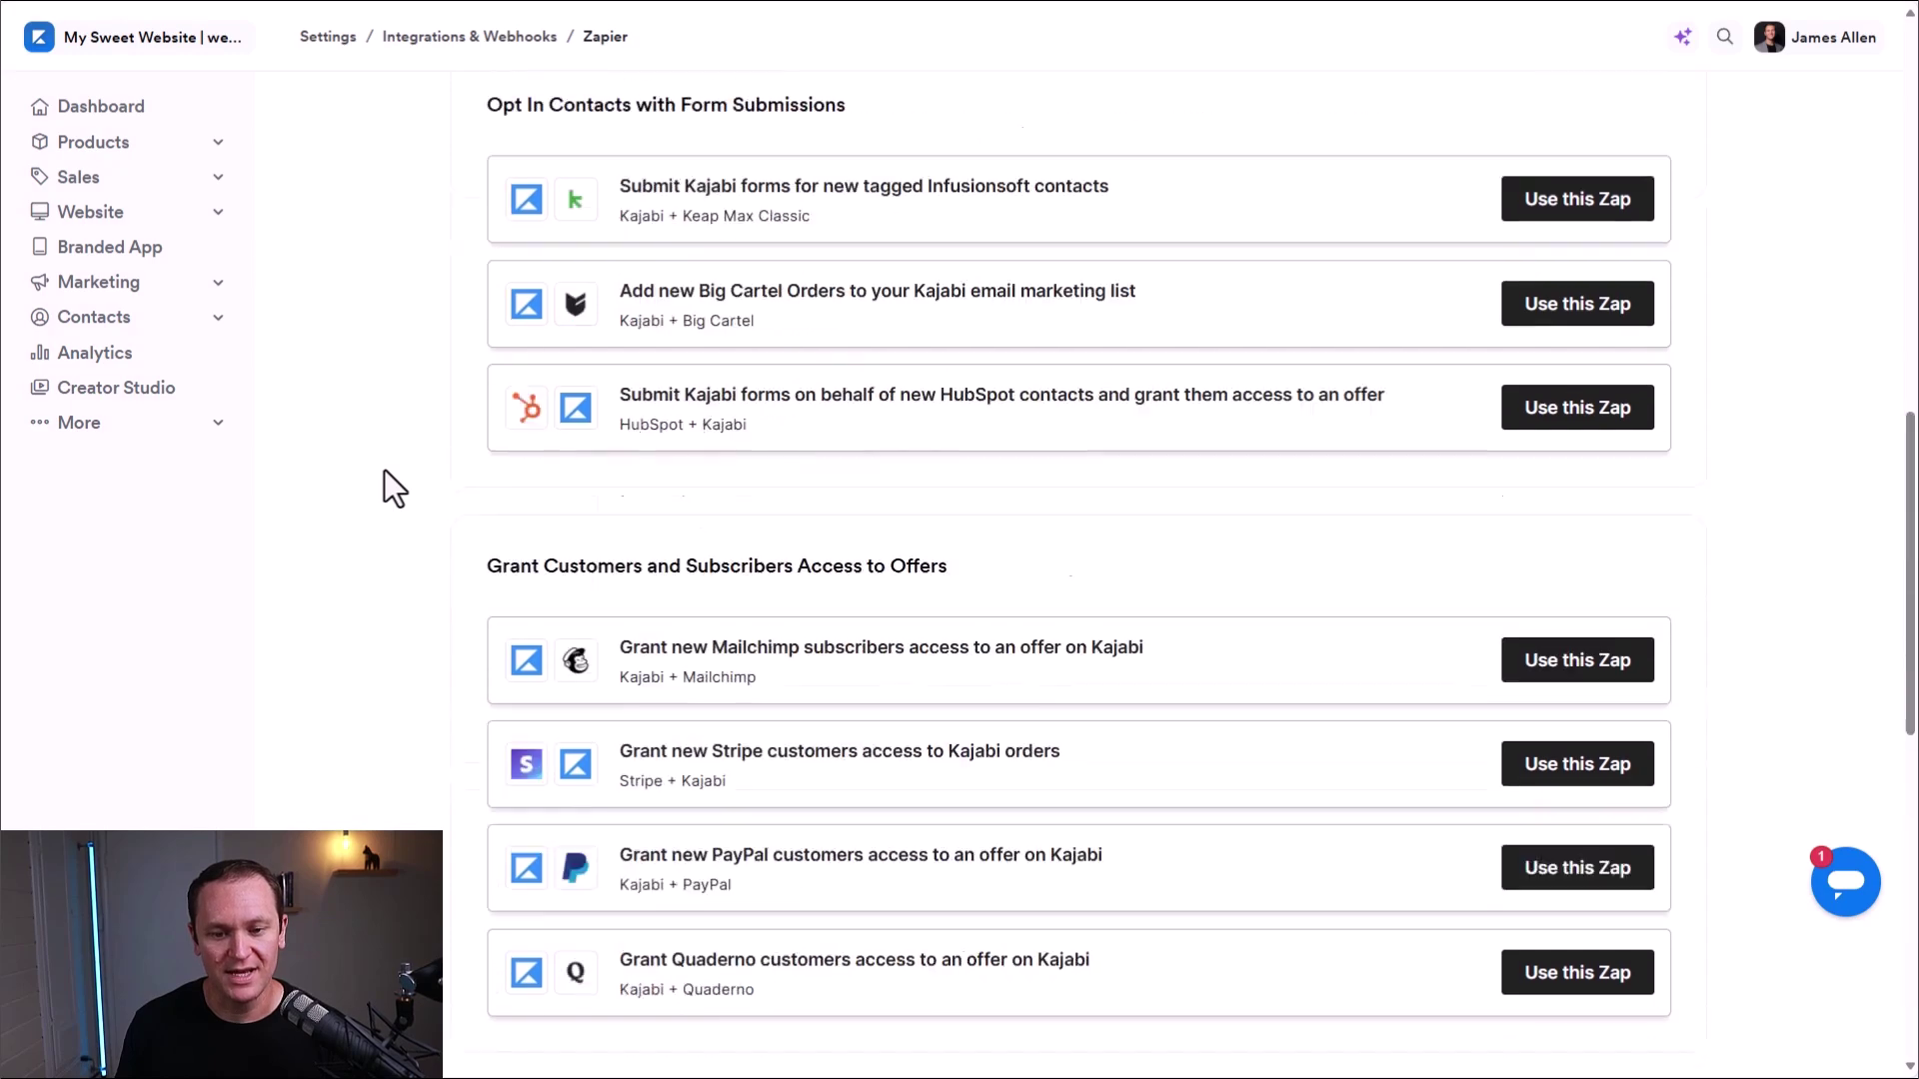
pyautogui.click(612, 627)
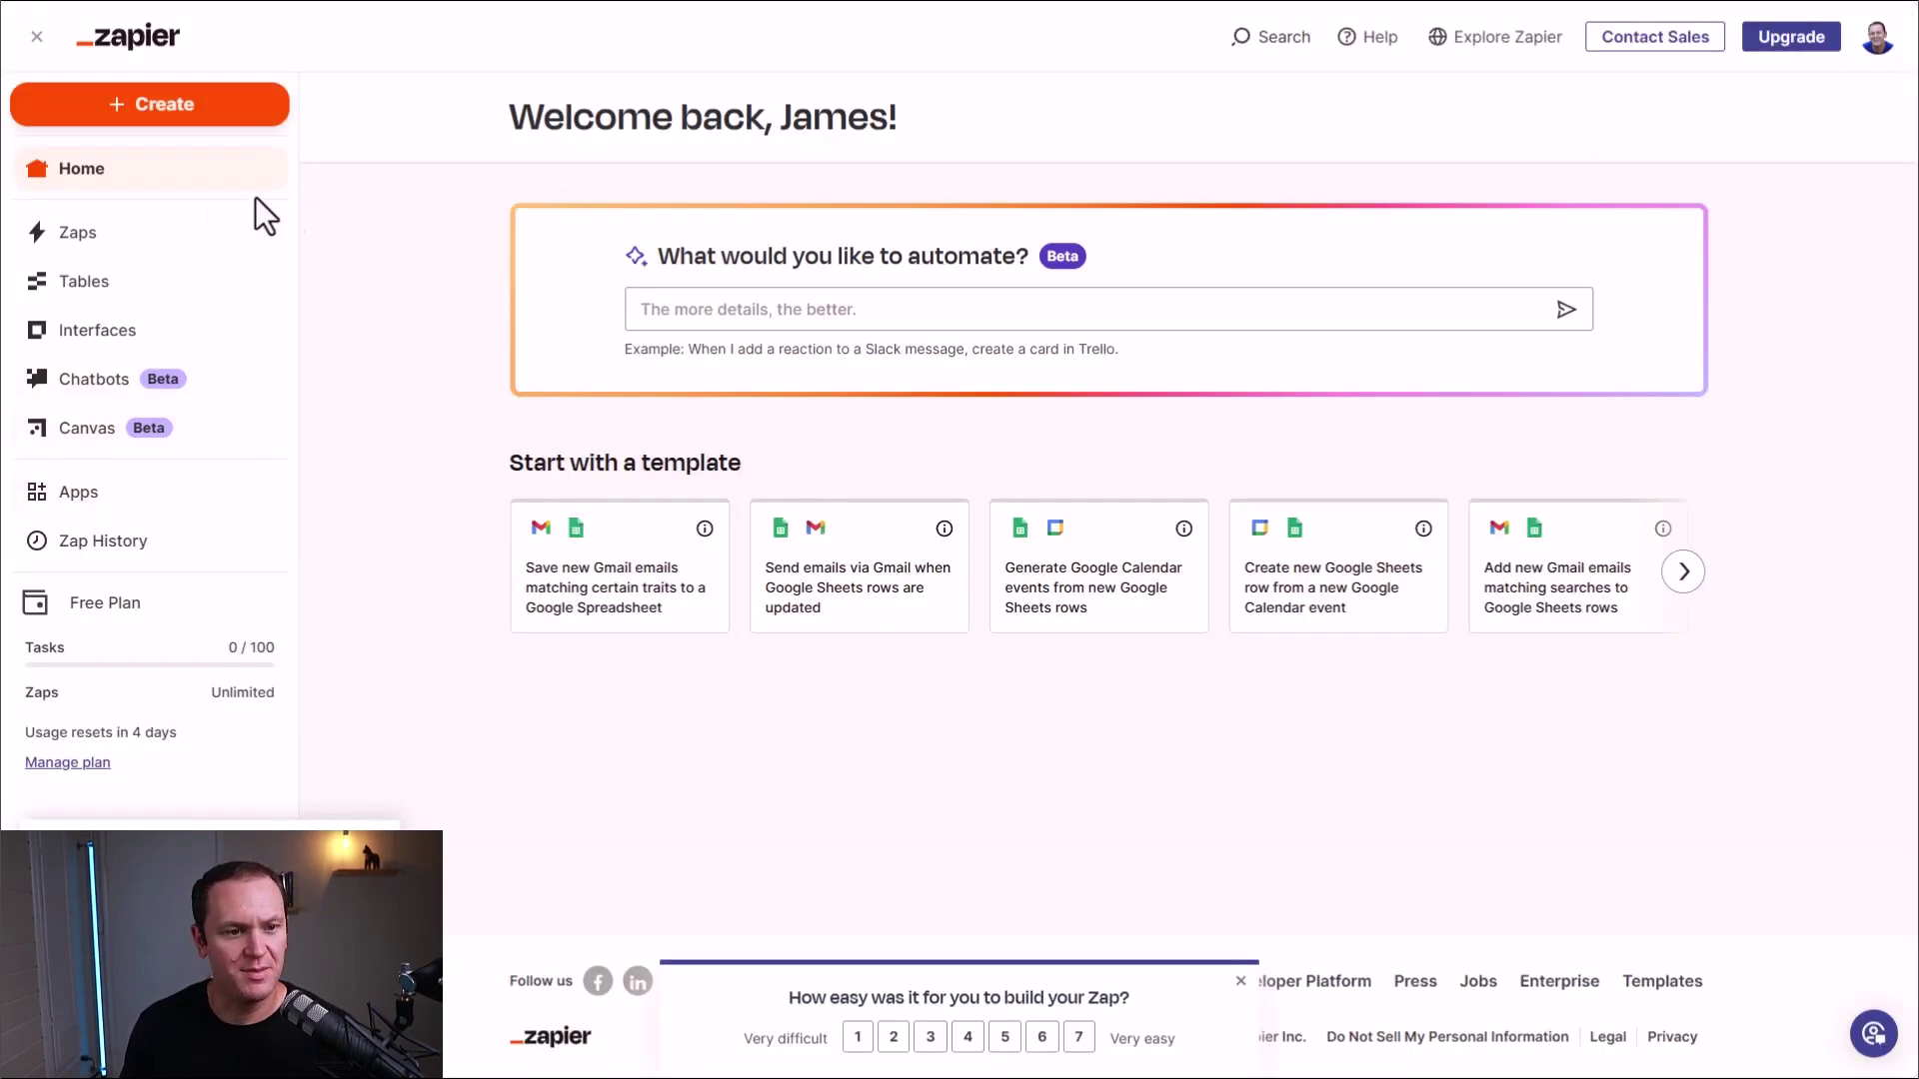
pyautogui.click(161, 116)
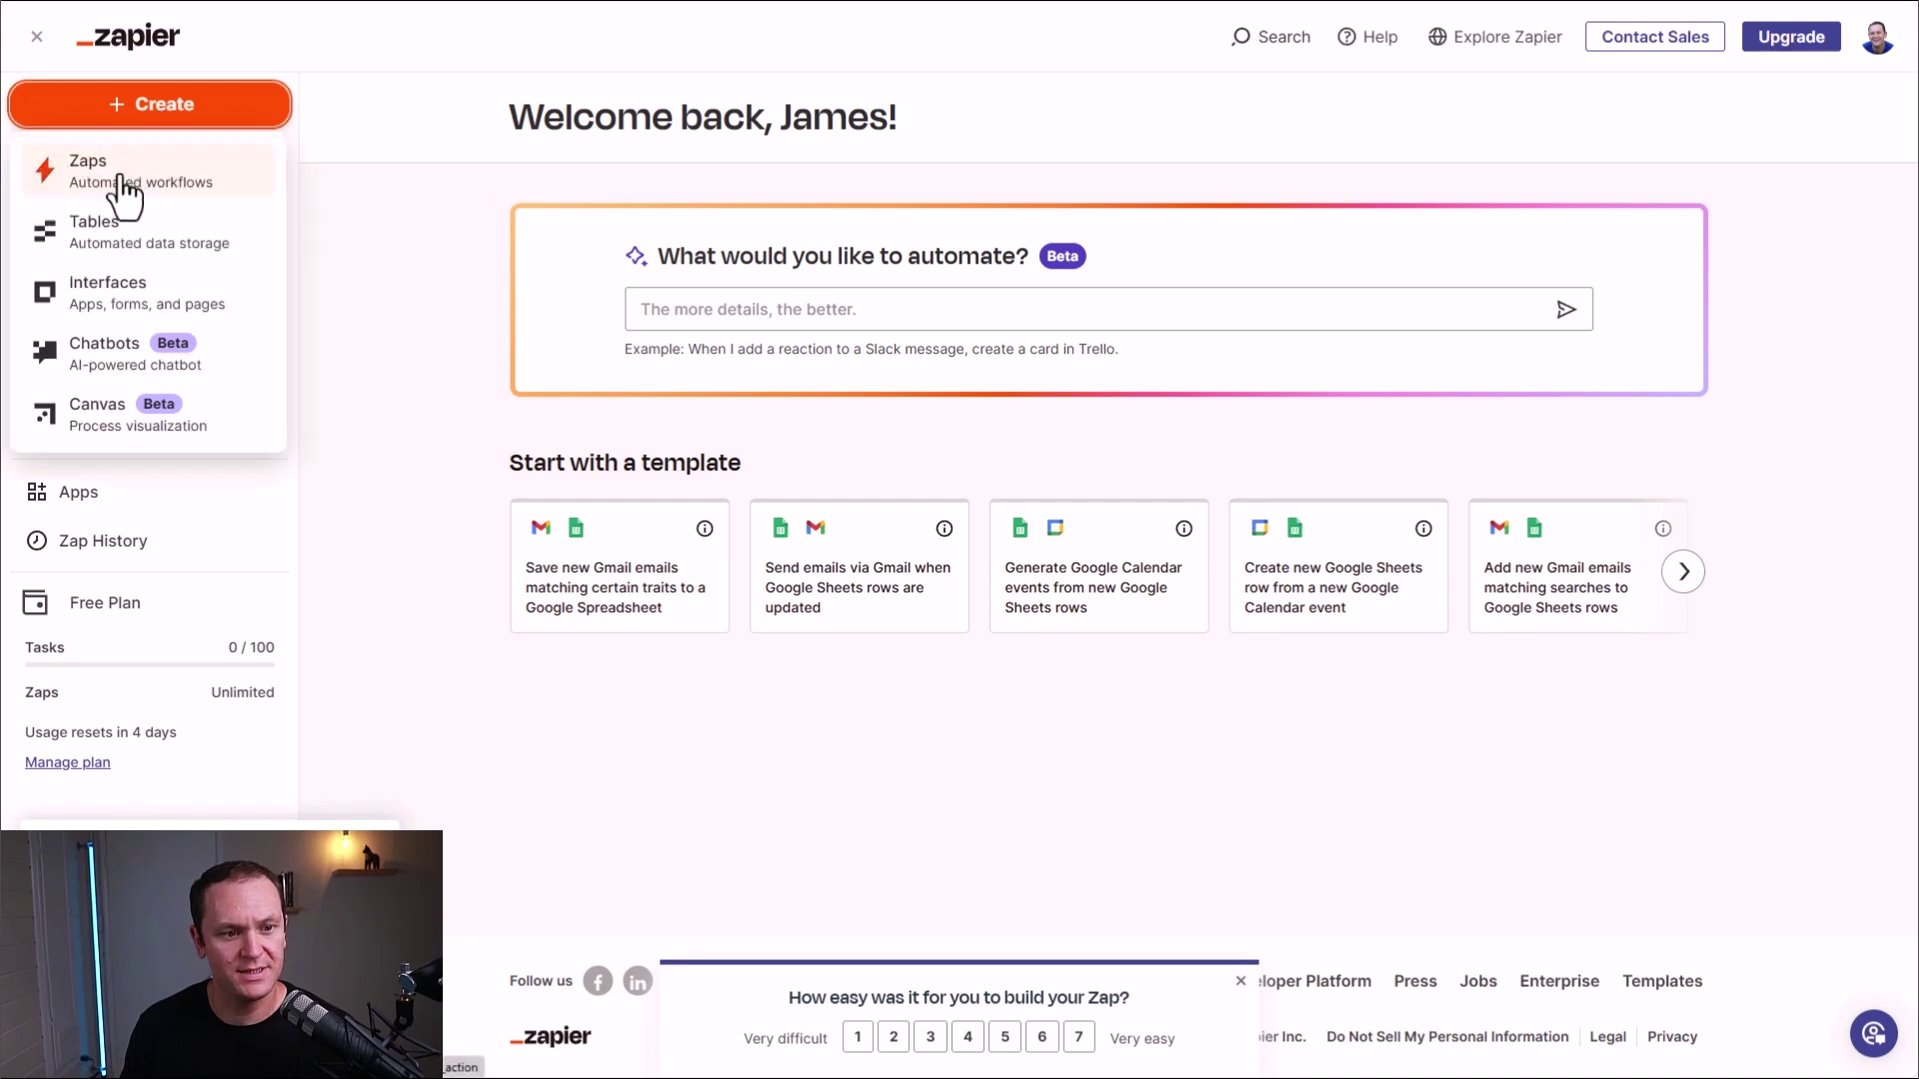
pyautogui.click(158, 190)
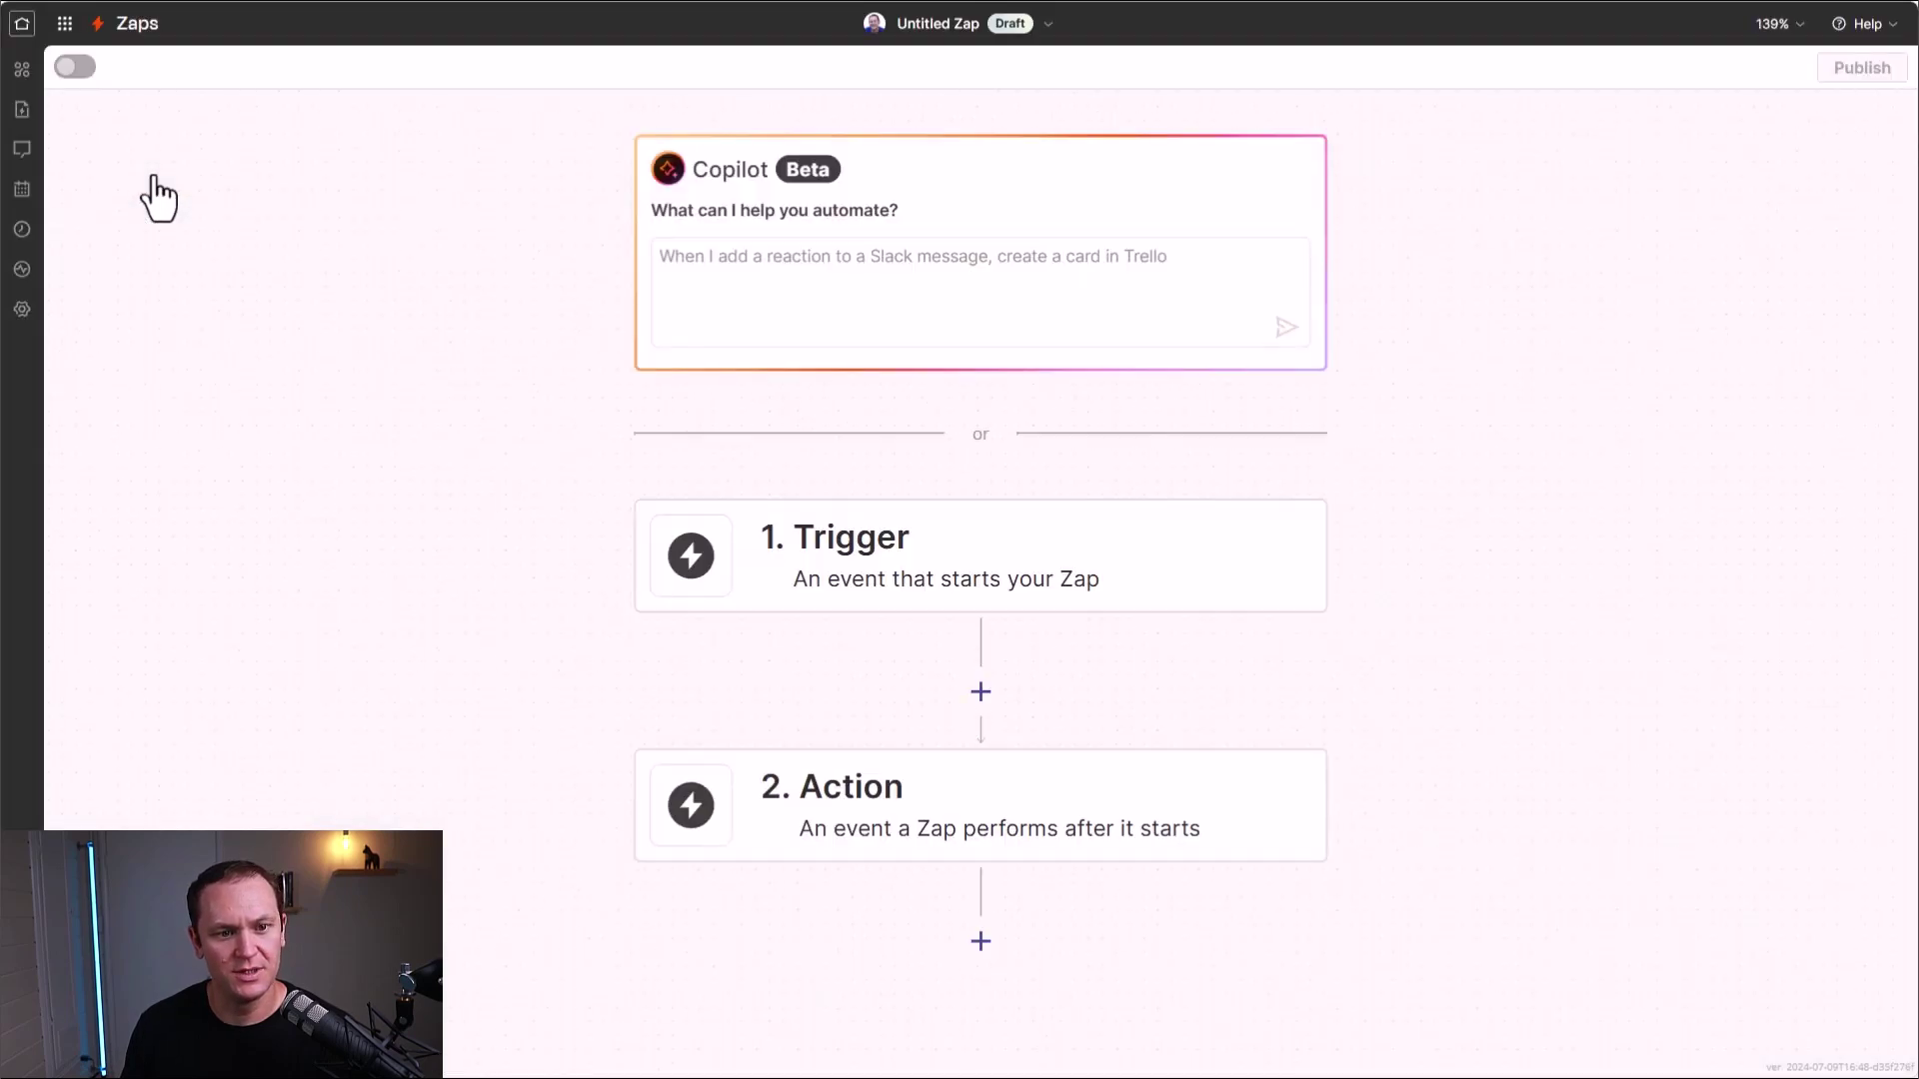
# - Set the Zap's trigger to the Gumroad app with the Sale event
pyautogui.click(906, 528)
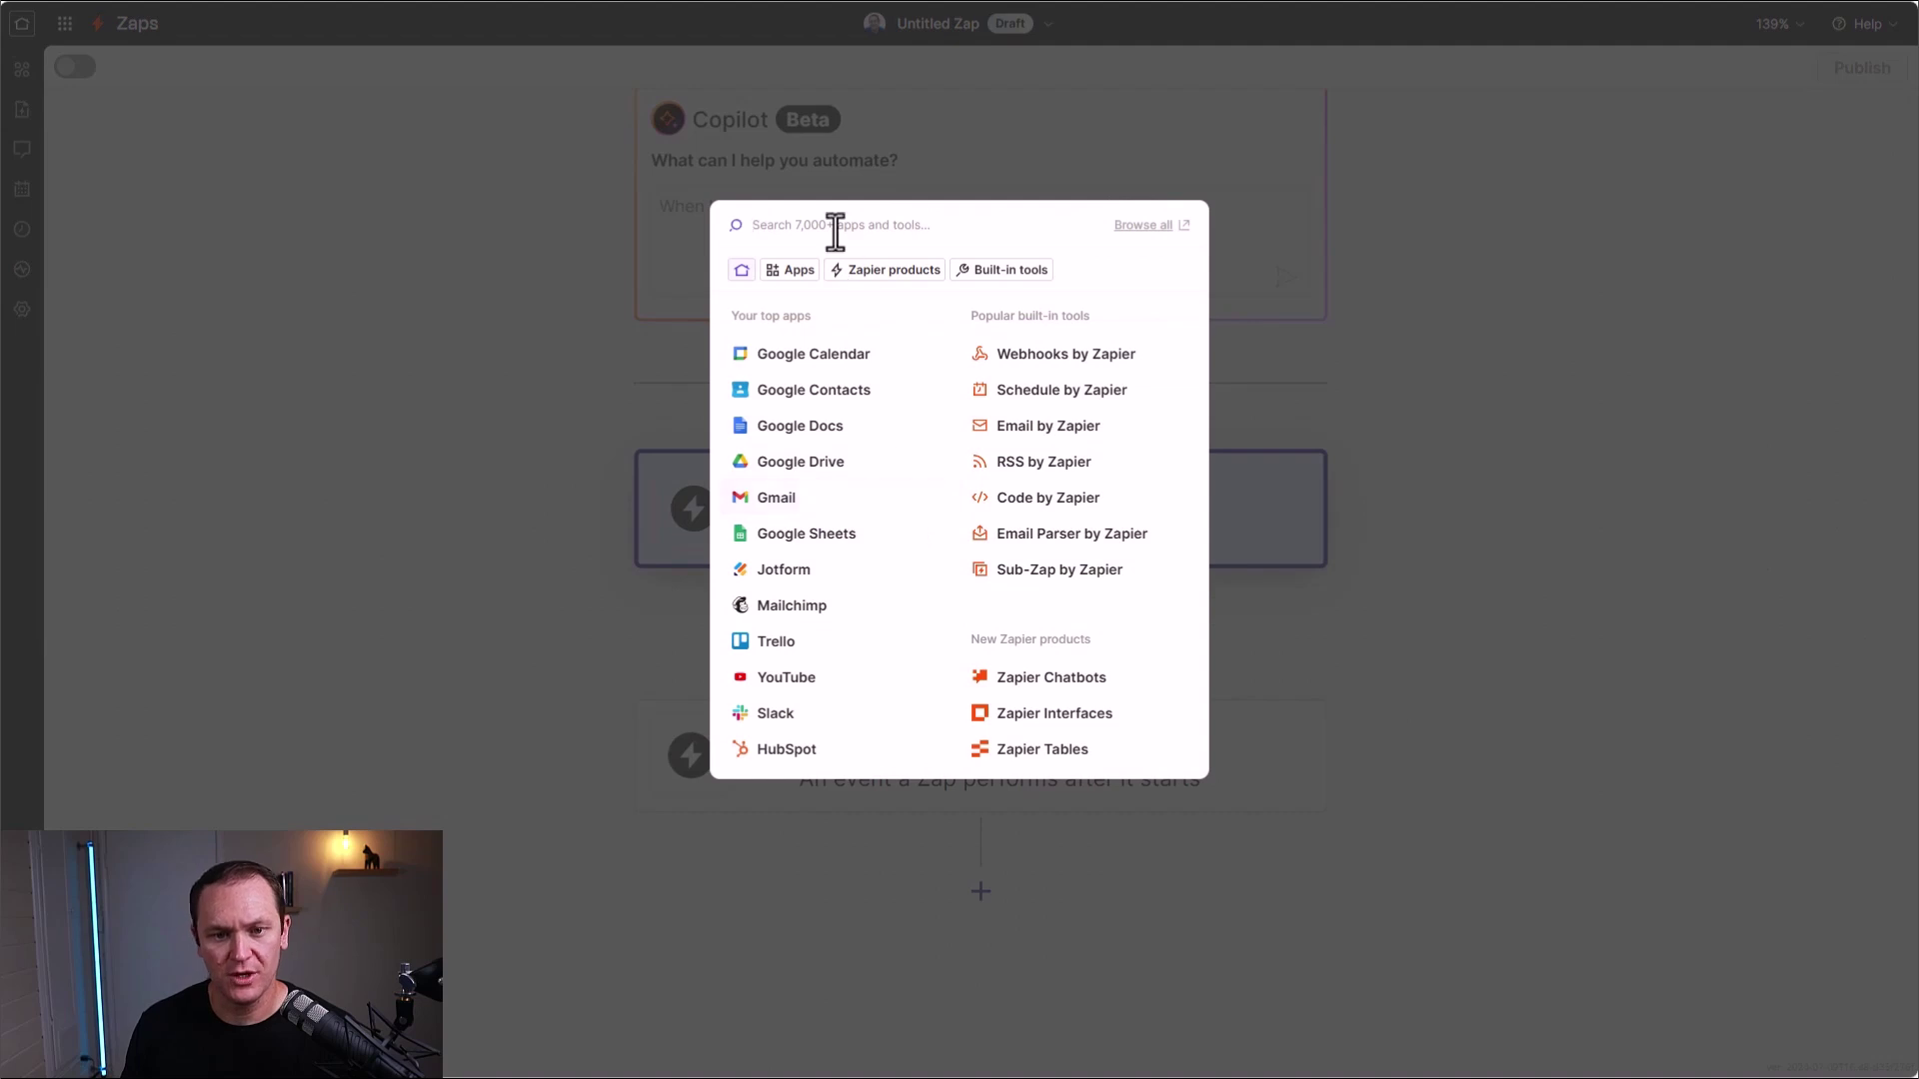
pyautogui.write('g')
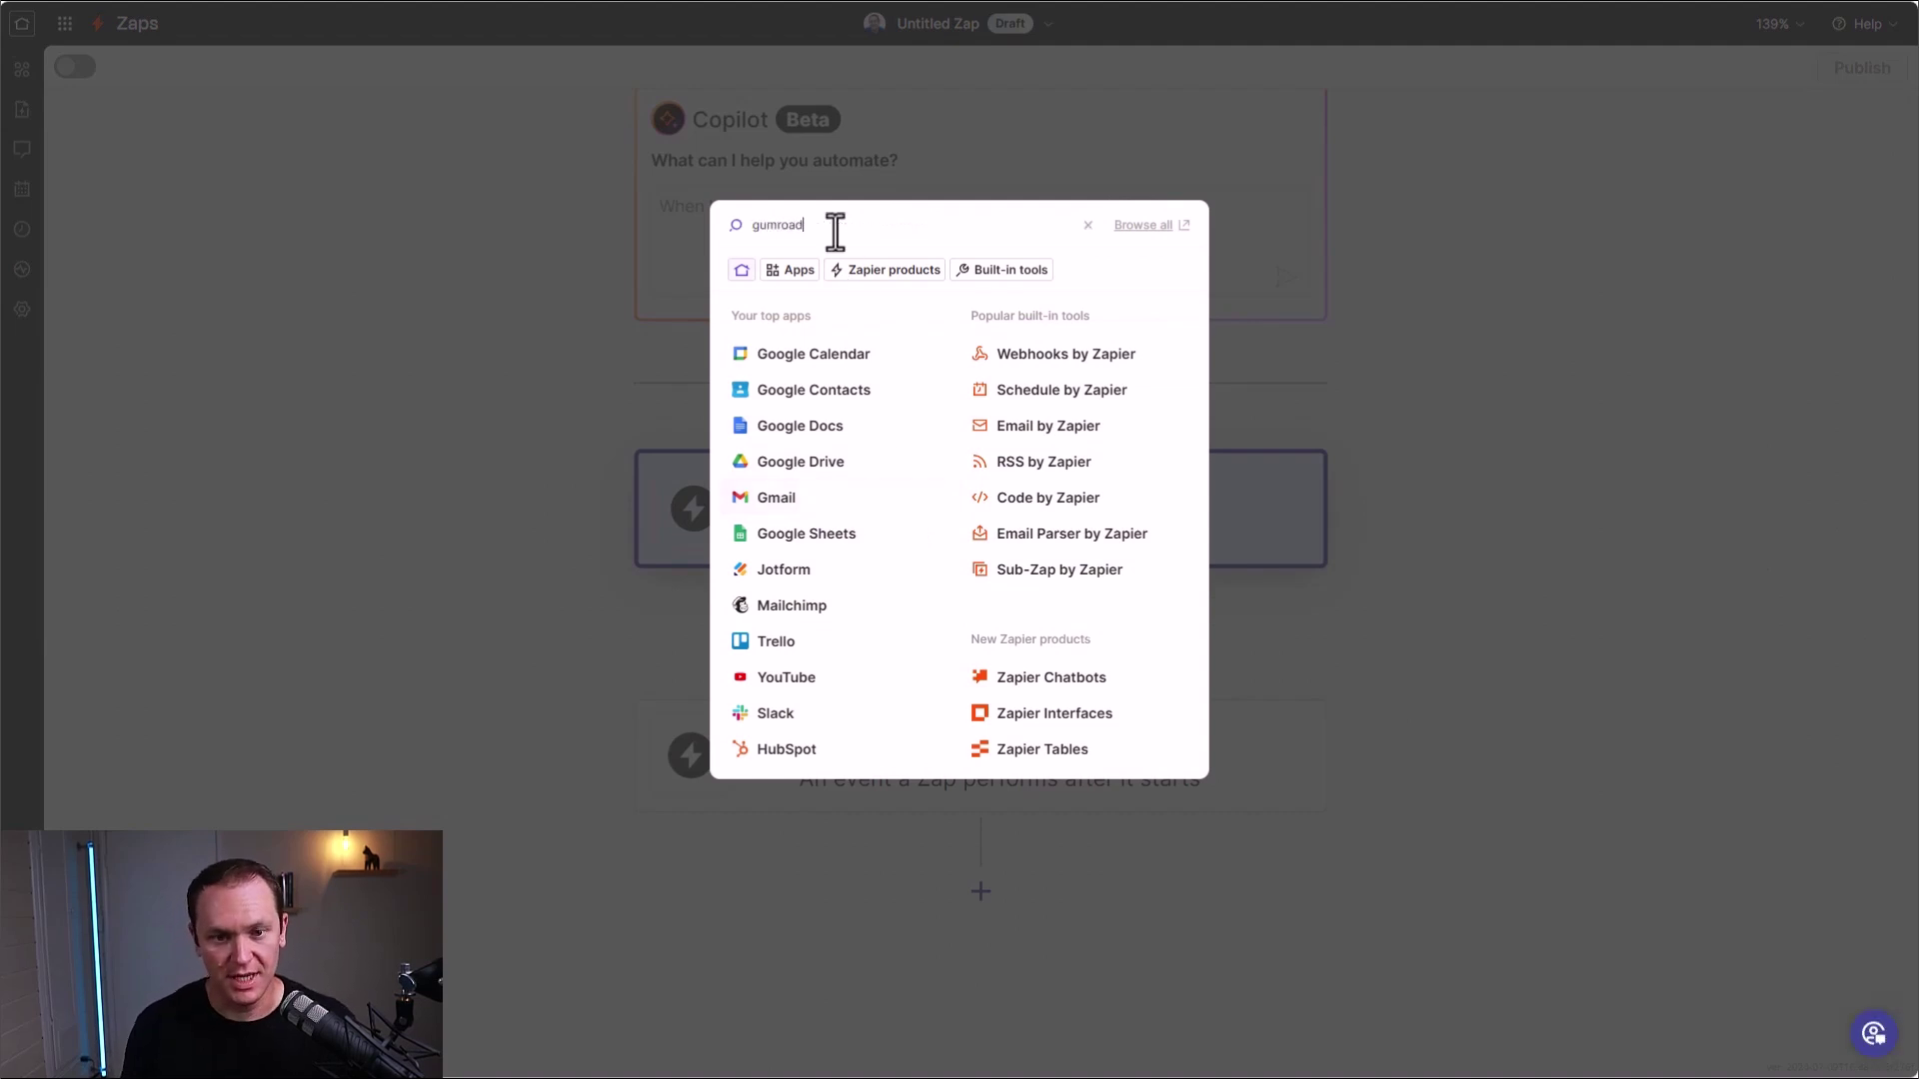
pyautogui.write('umroad')
pyautogui.click(809, 278)
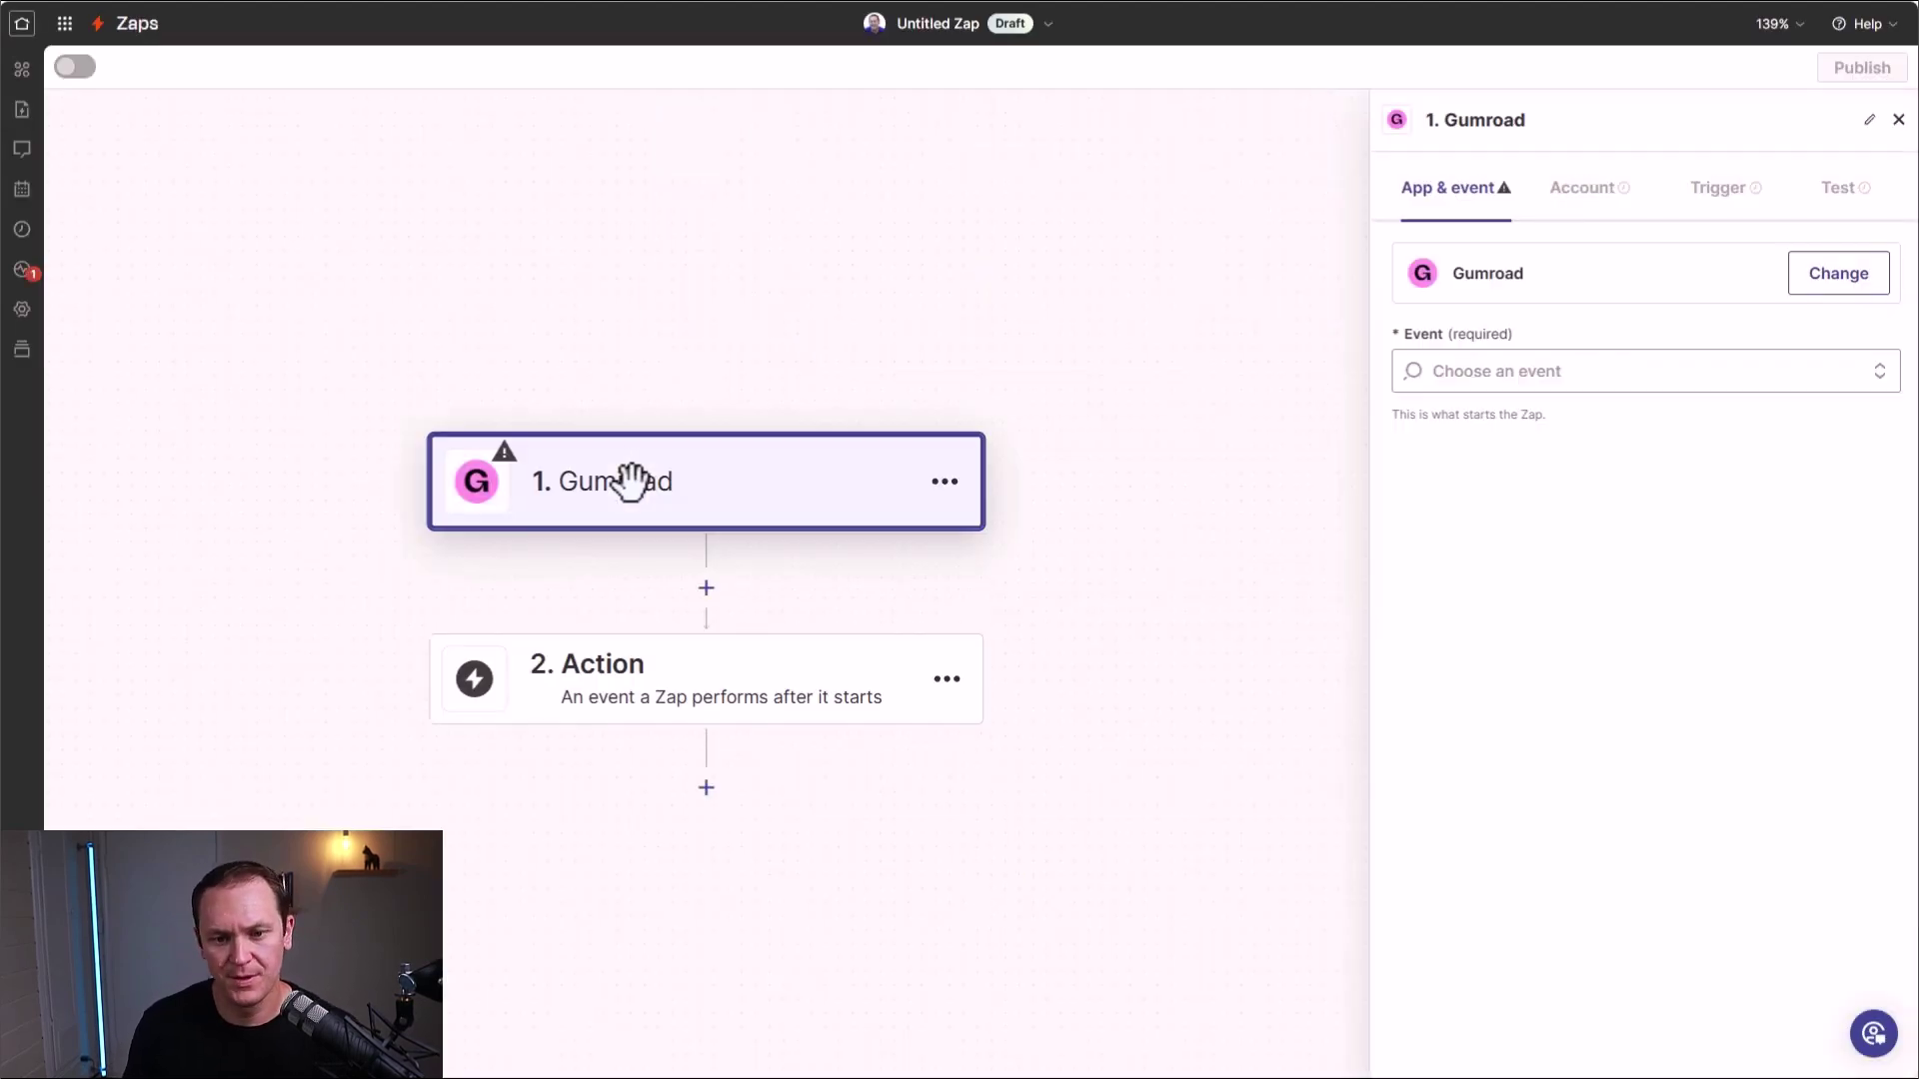
pyautogui.click(1604, 369)
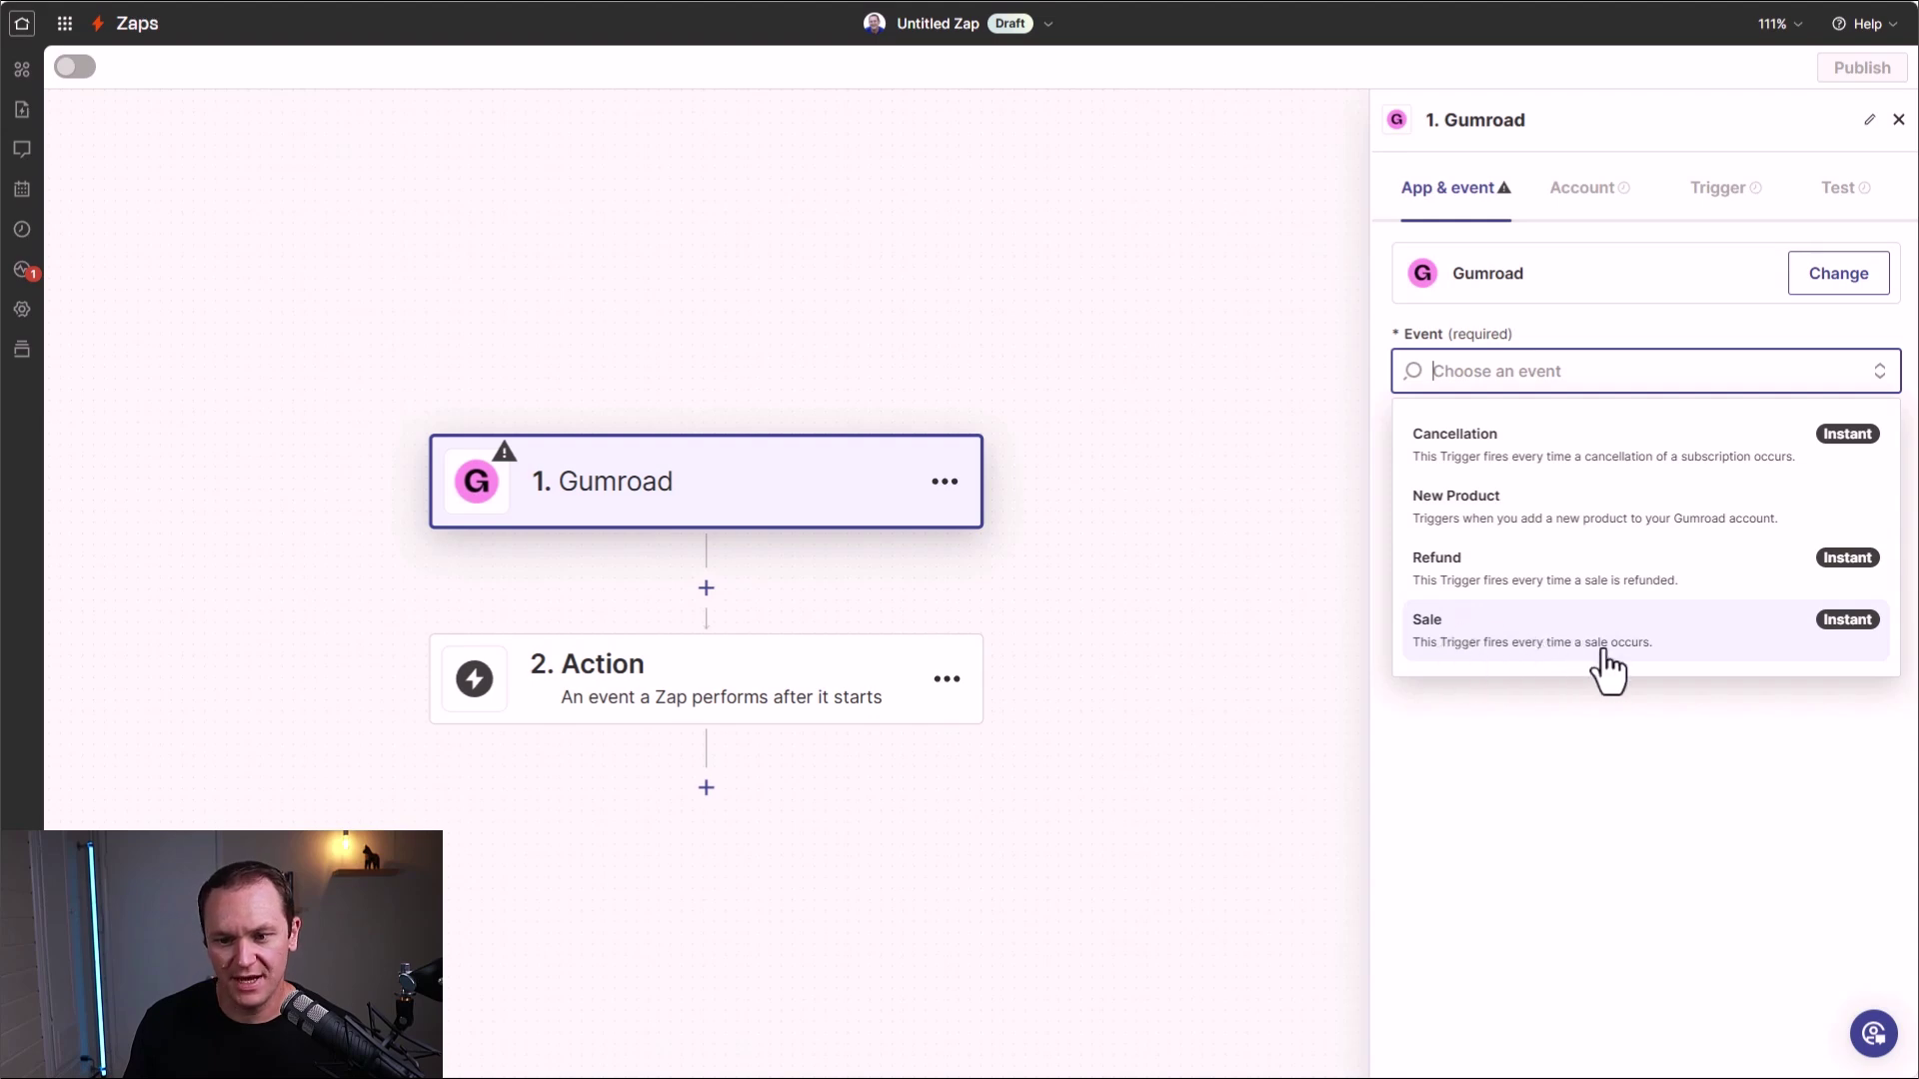
pyautogui.click(1500, 648)
# - Set the Zap's action to the Kajabi app with the Grant Access to an Offer event
pyautogui.click(704, 701)
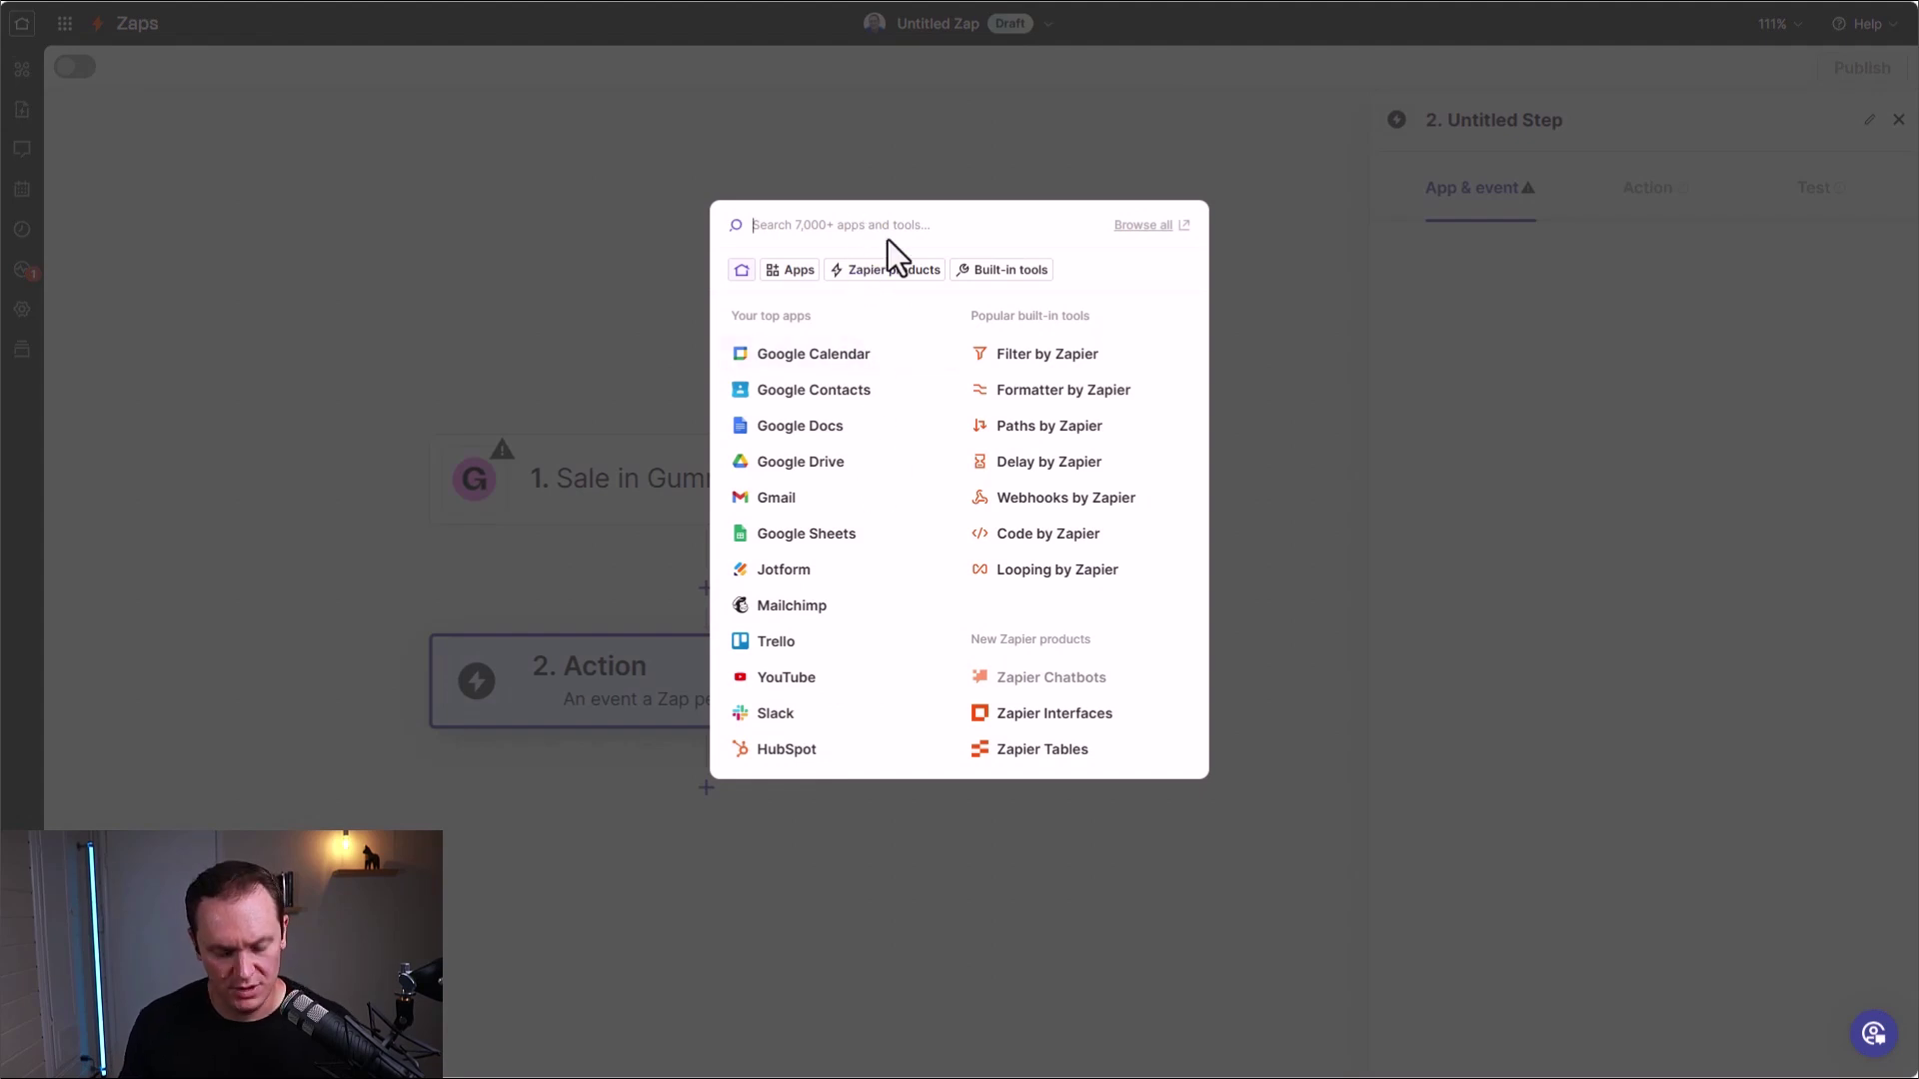
pyautogui.write('kajabi')
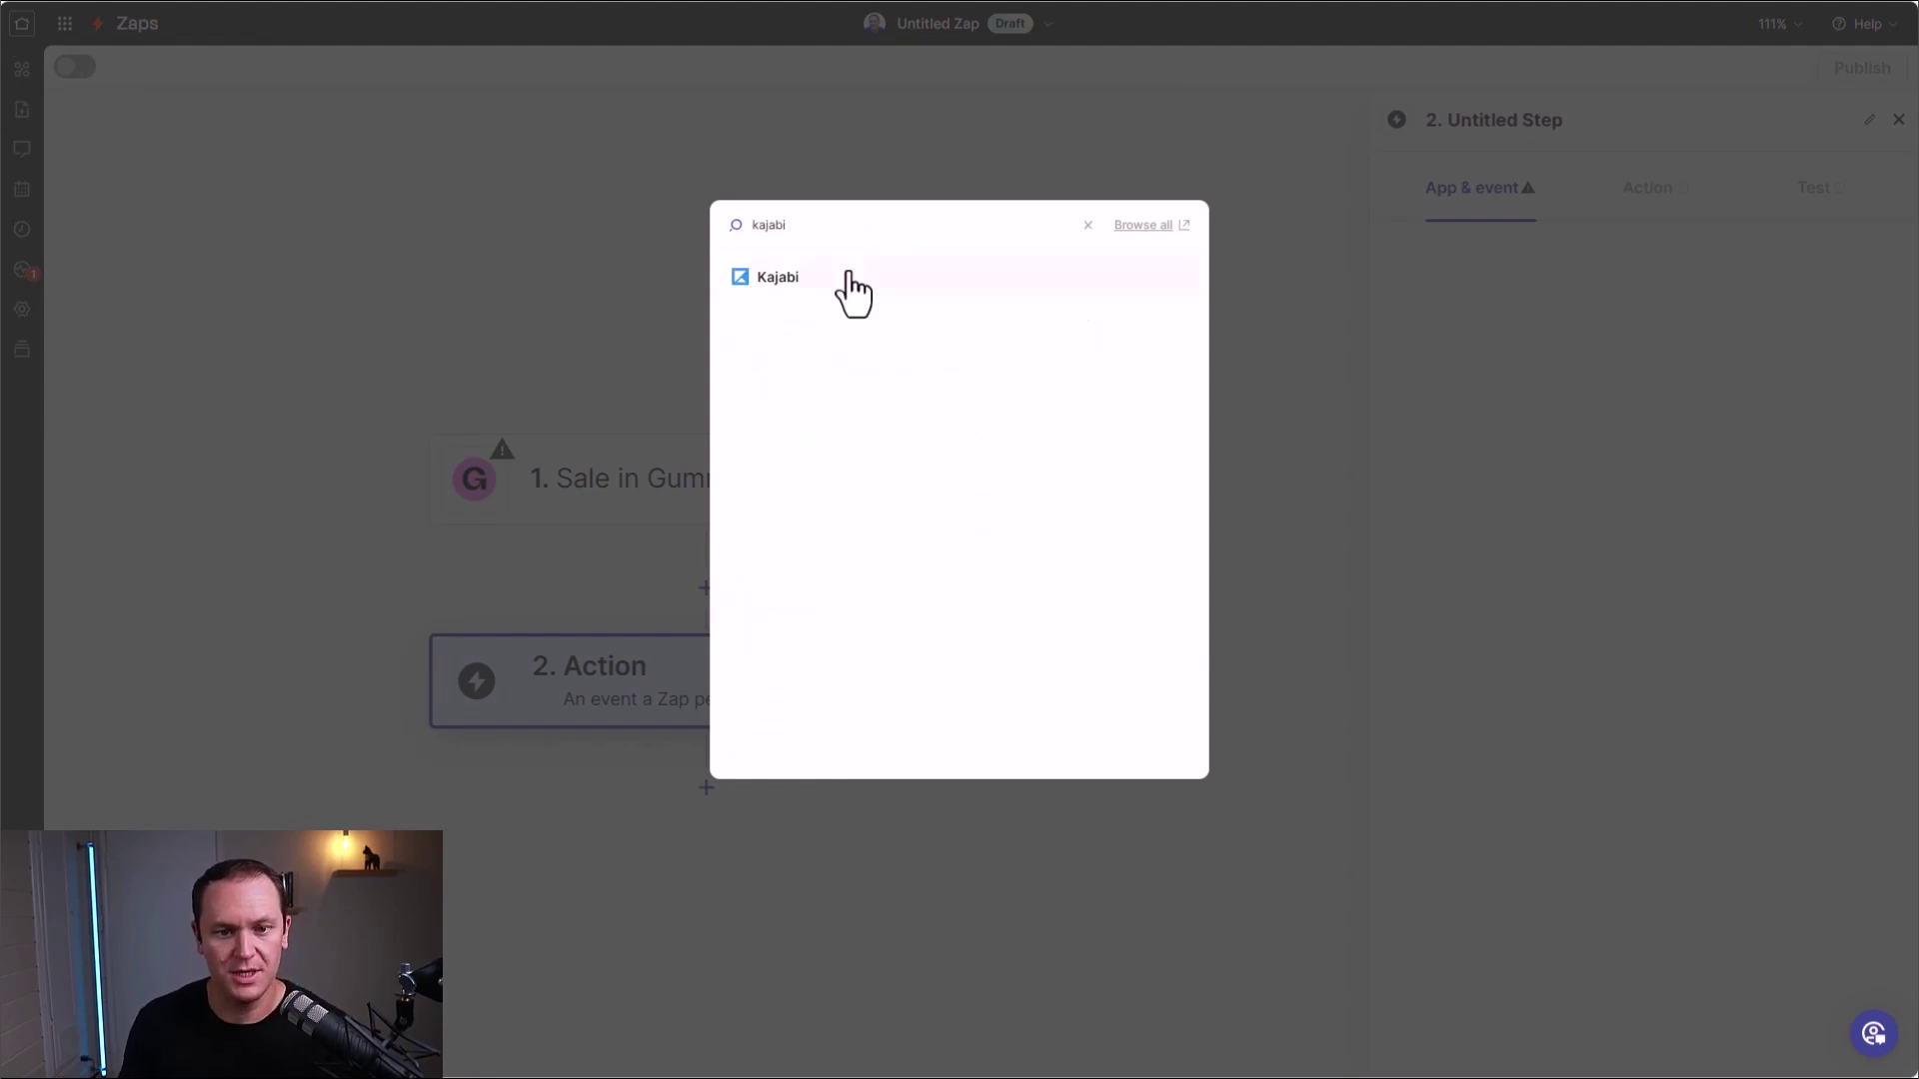
pyautogui.click(852, 277)
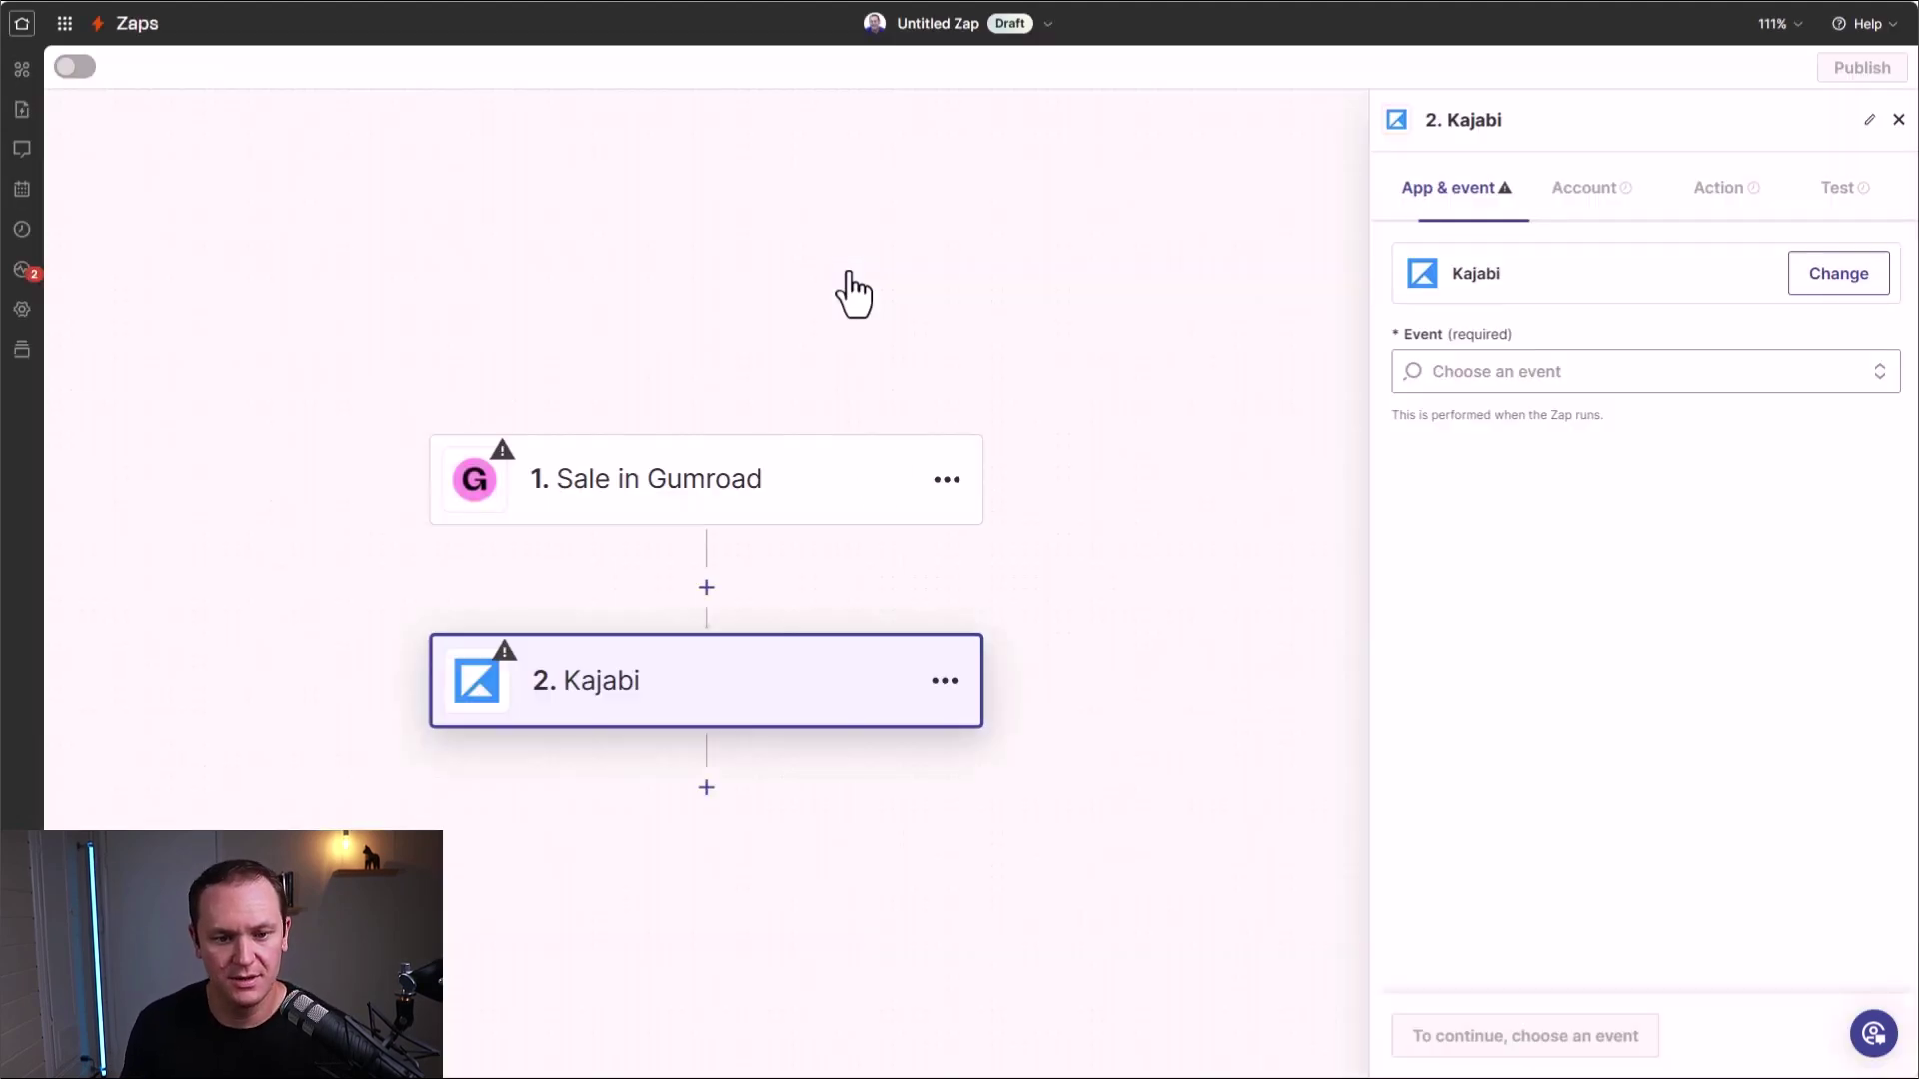
pyautogui.click(1501, 376)
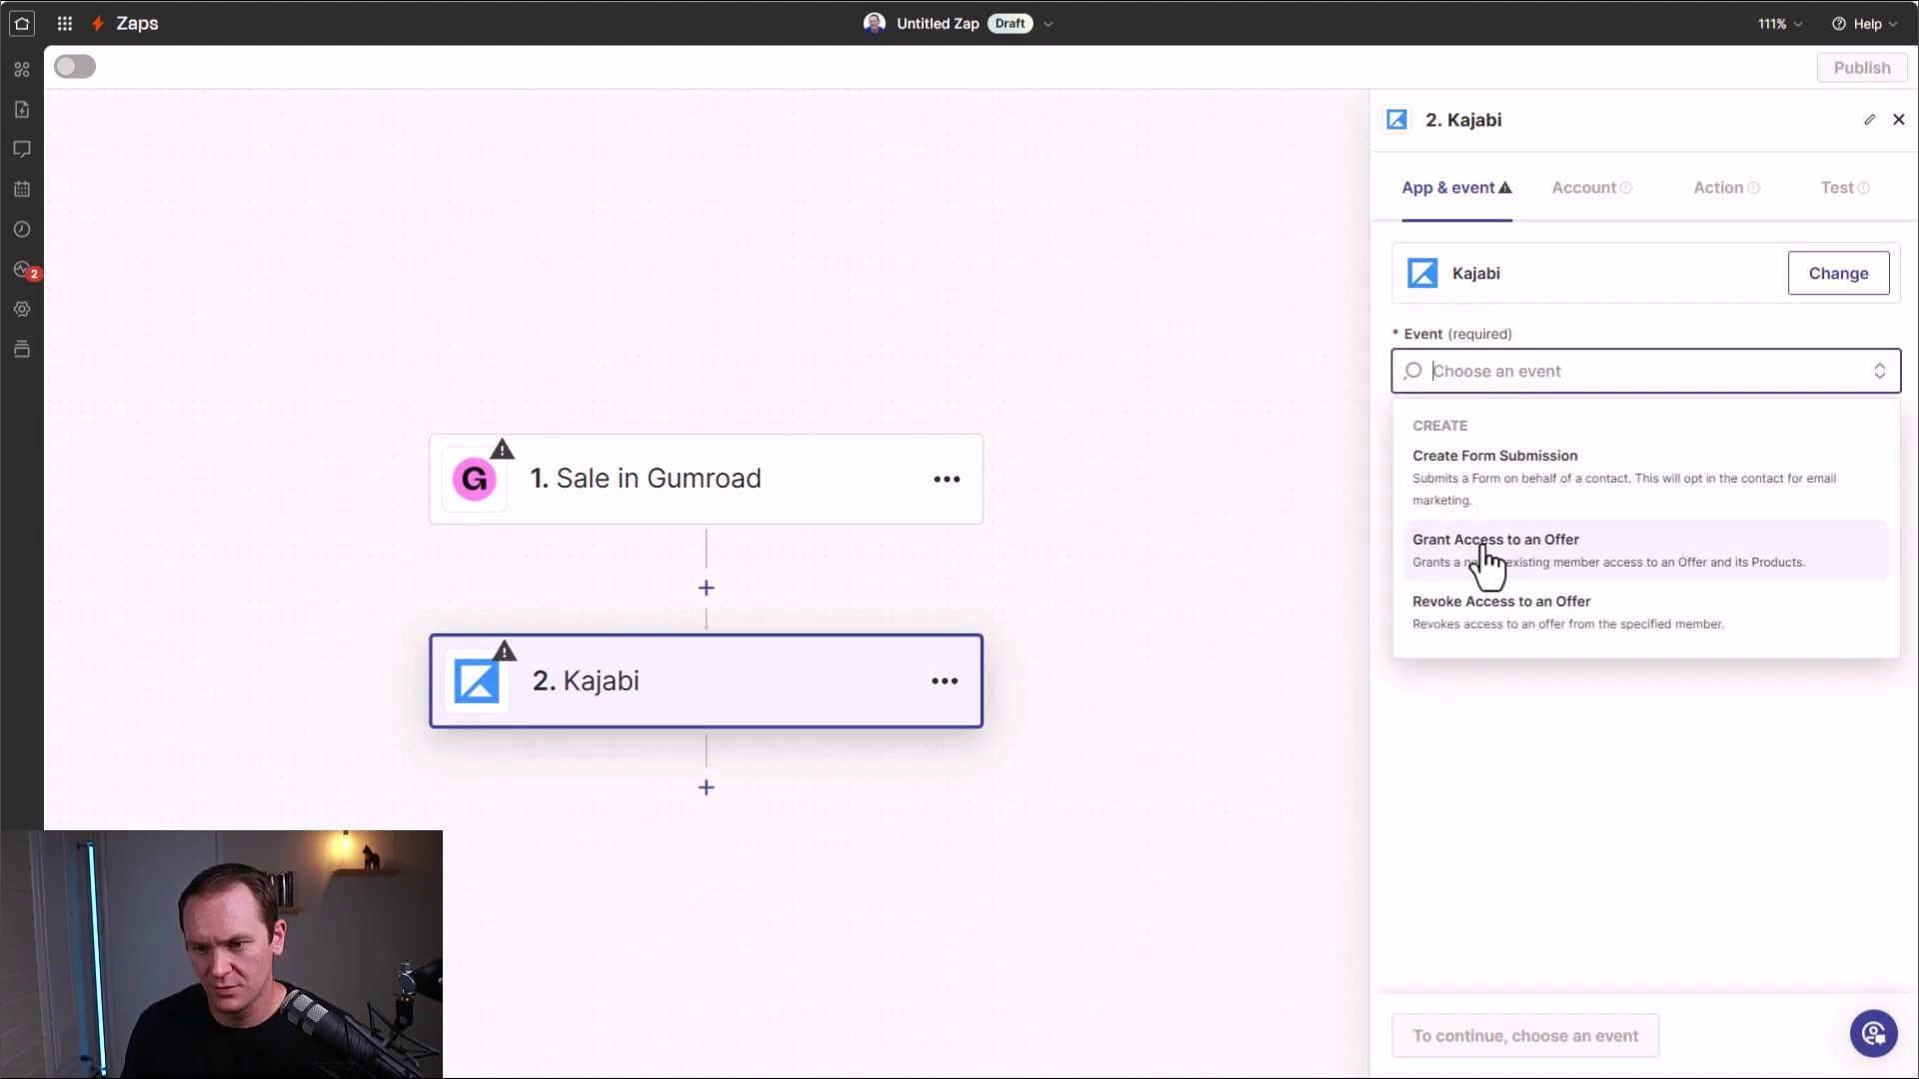
pyautogui.click(1609, 568)
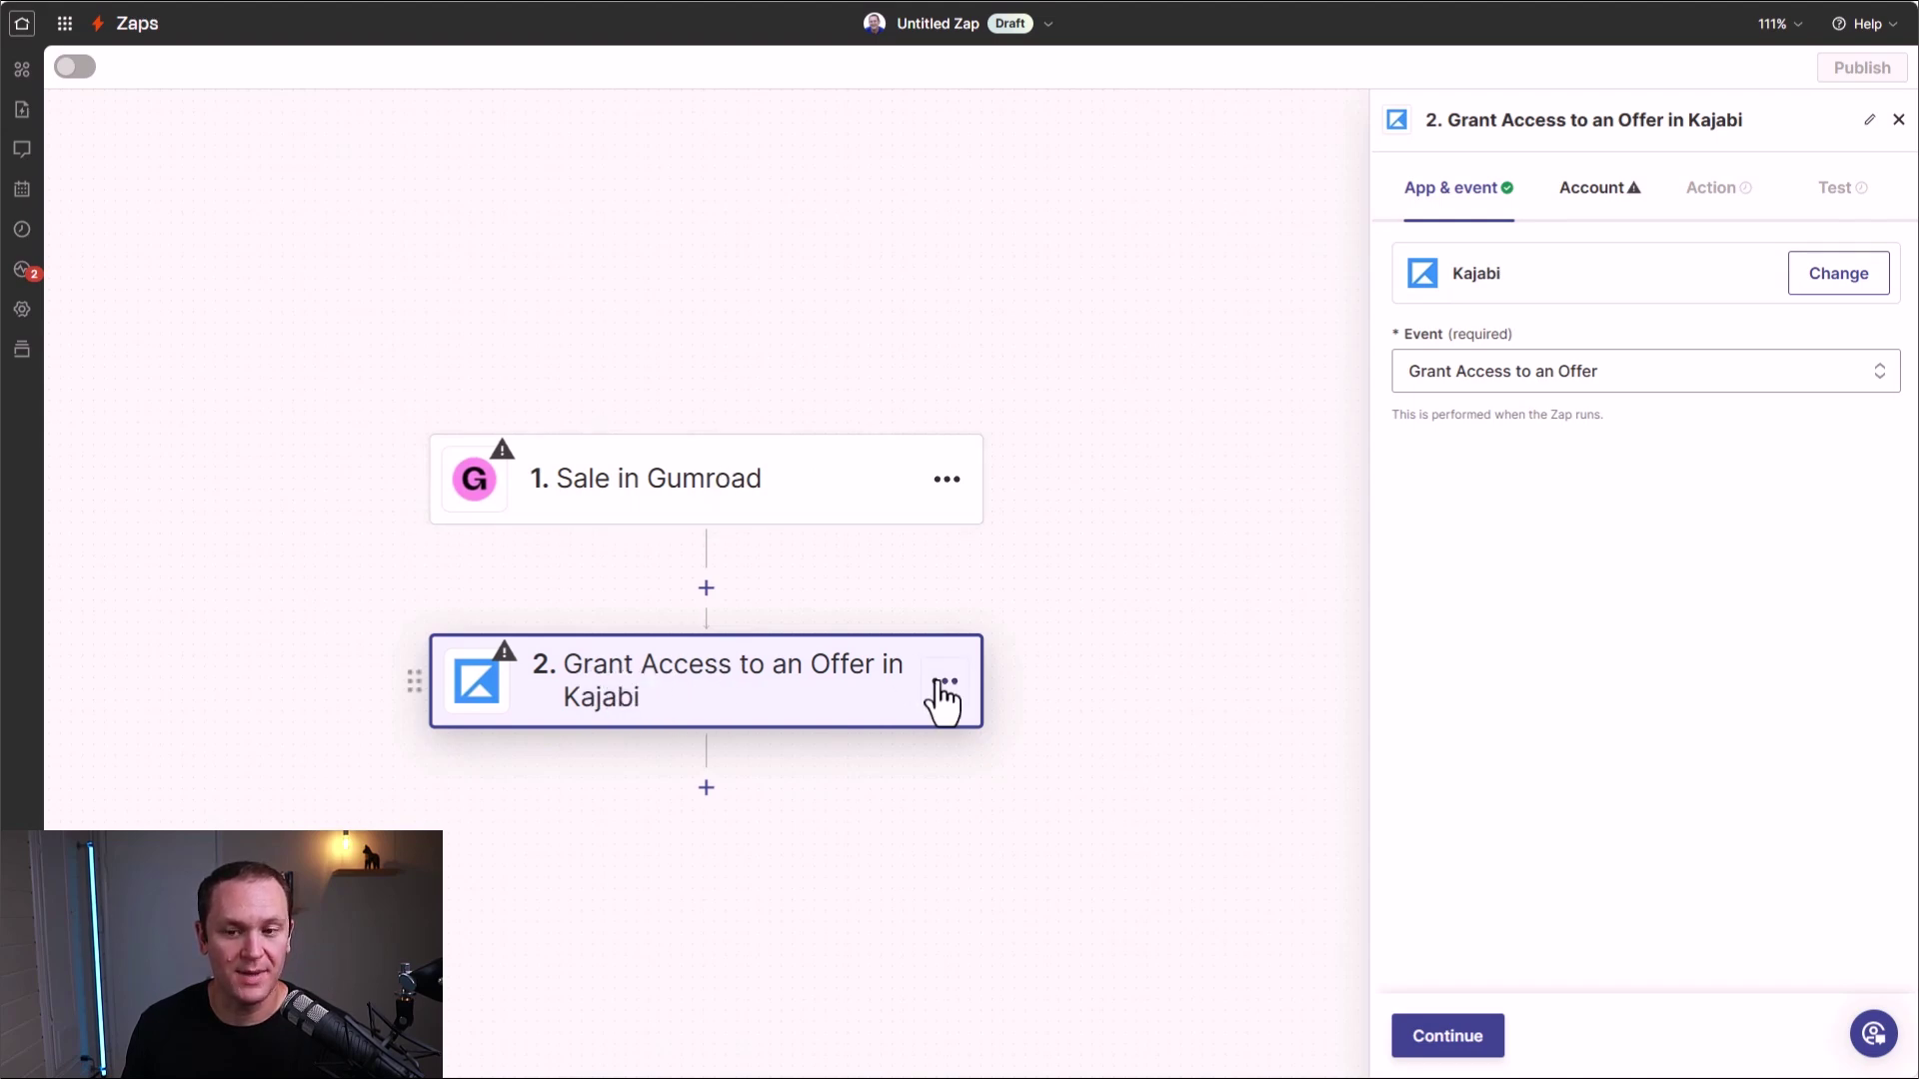
# - Start connecting a Kajabi account to the action and read the API Key and API Secret requirements and the New Kajabi compatibility note
pyautogui.click(1480, 1051)
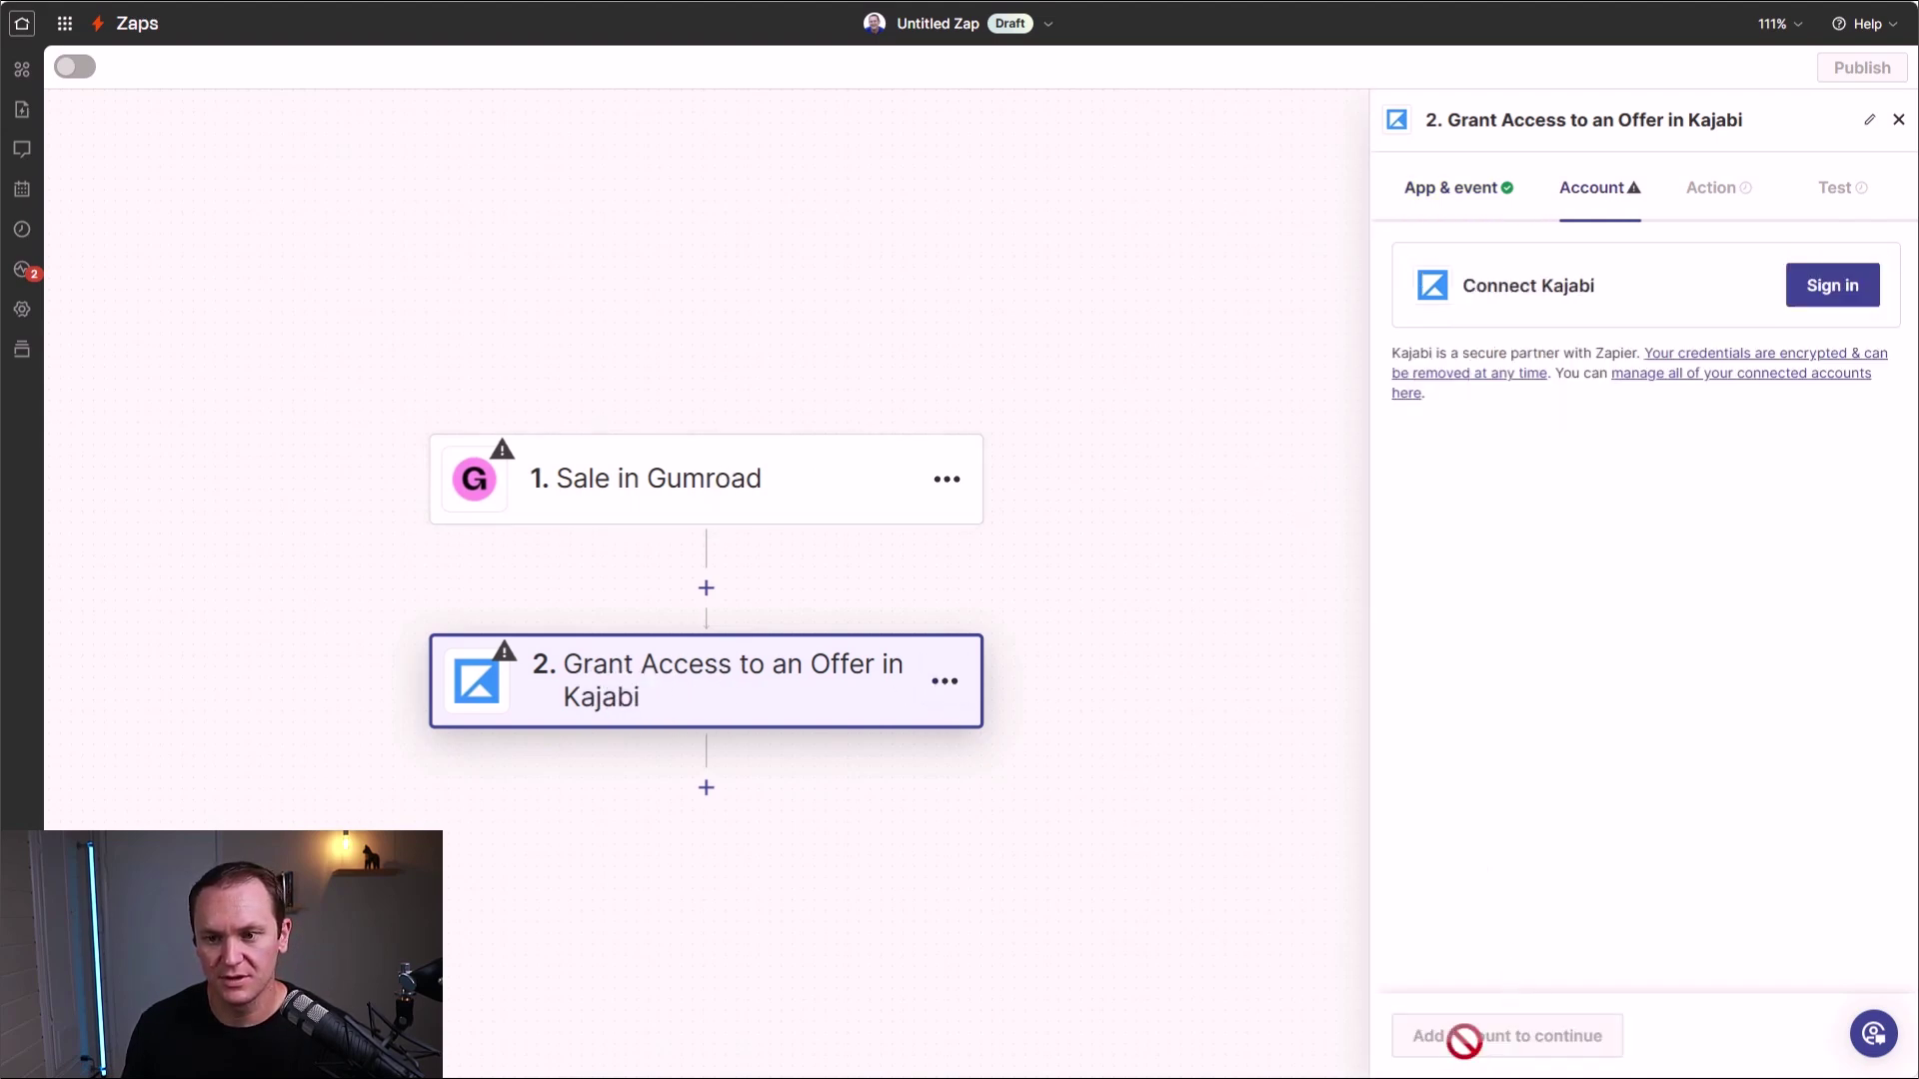
pyautogui.moveTo(653, 517)
pyautogui.mouseDown()
pyautogui.moveTo(485, 463)
pyautogui.moveTo(706, 518)
pyautogui.moveTo(466, 473)
pyautogui.moveTo(650, 519)
pyautogui.mouseUp()
pyautogui.click(530, 540)
pyautogui.click(465, 474)
pyautogui.click(600, 541)
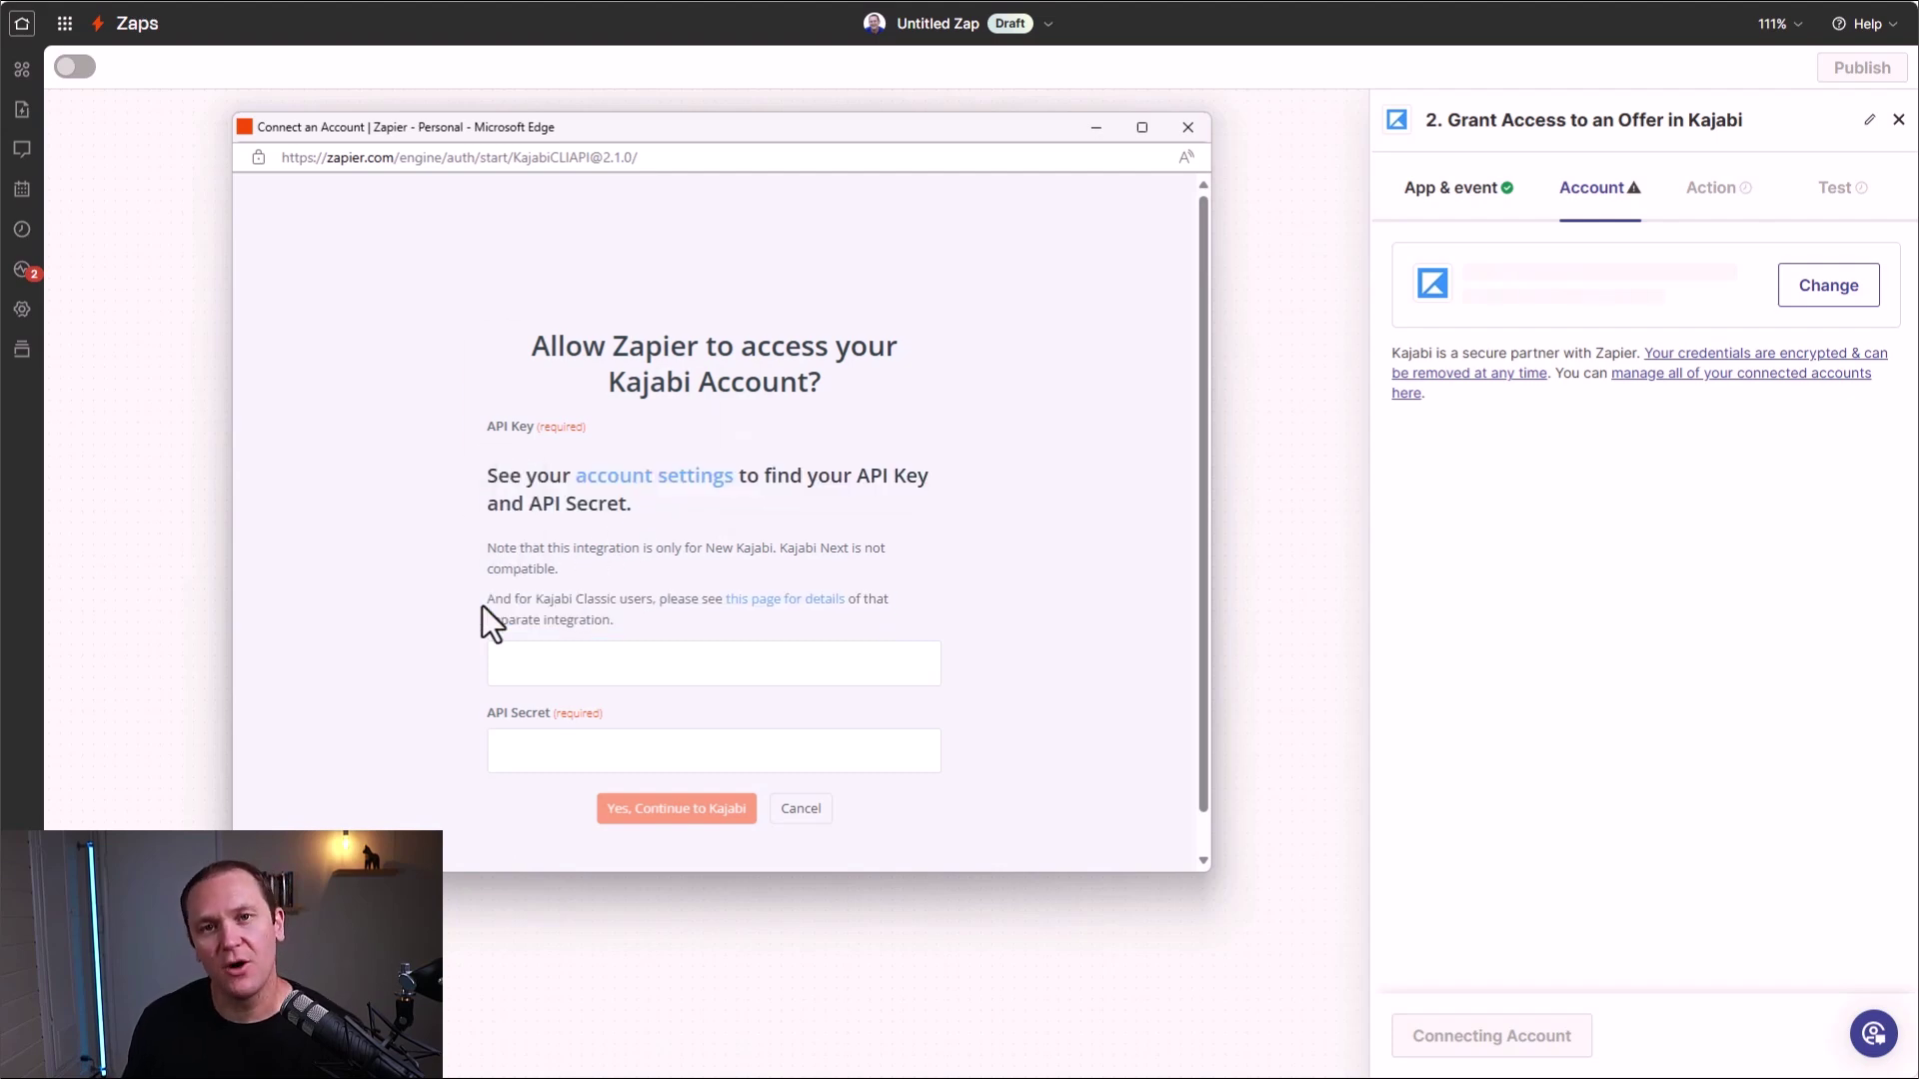
pyautogui.moveTo(488, 548)
pyautogui.mouseDown()
pyautogui.moveTo(590, 578)
pyautogui.moveTo(470, 544)
pyautogui.mouseUp()
pyautogui.click(590, 578)
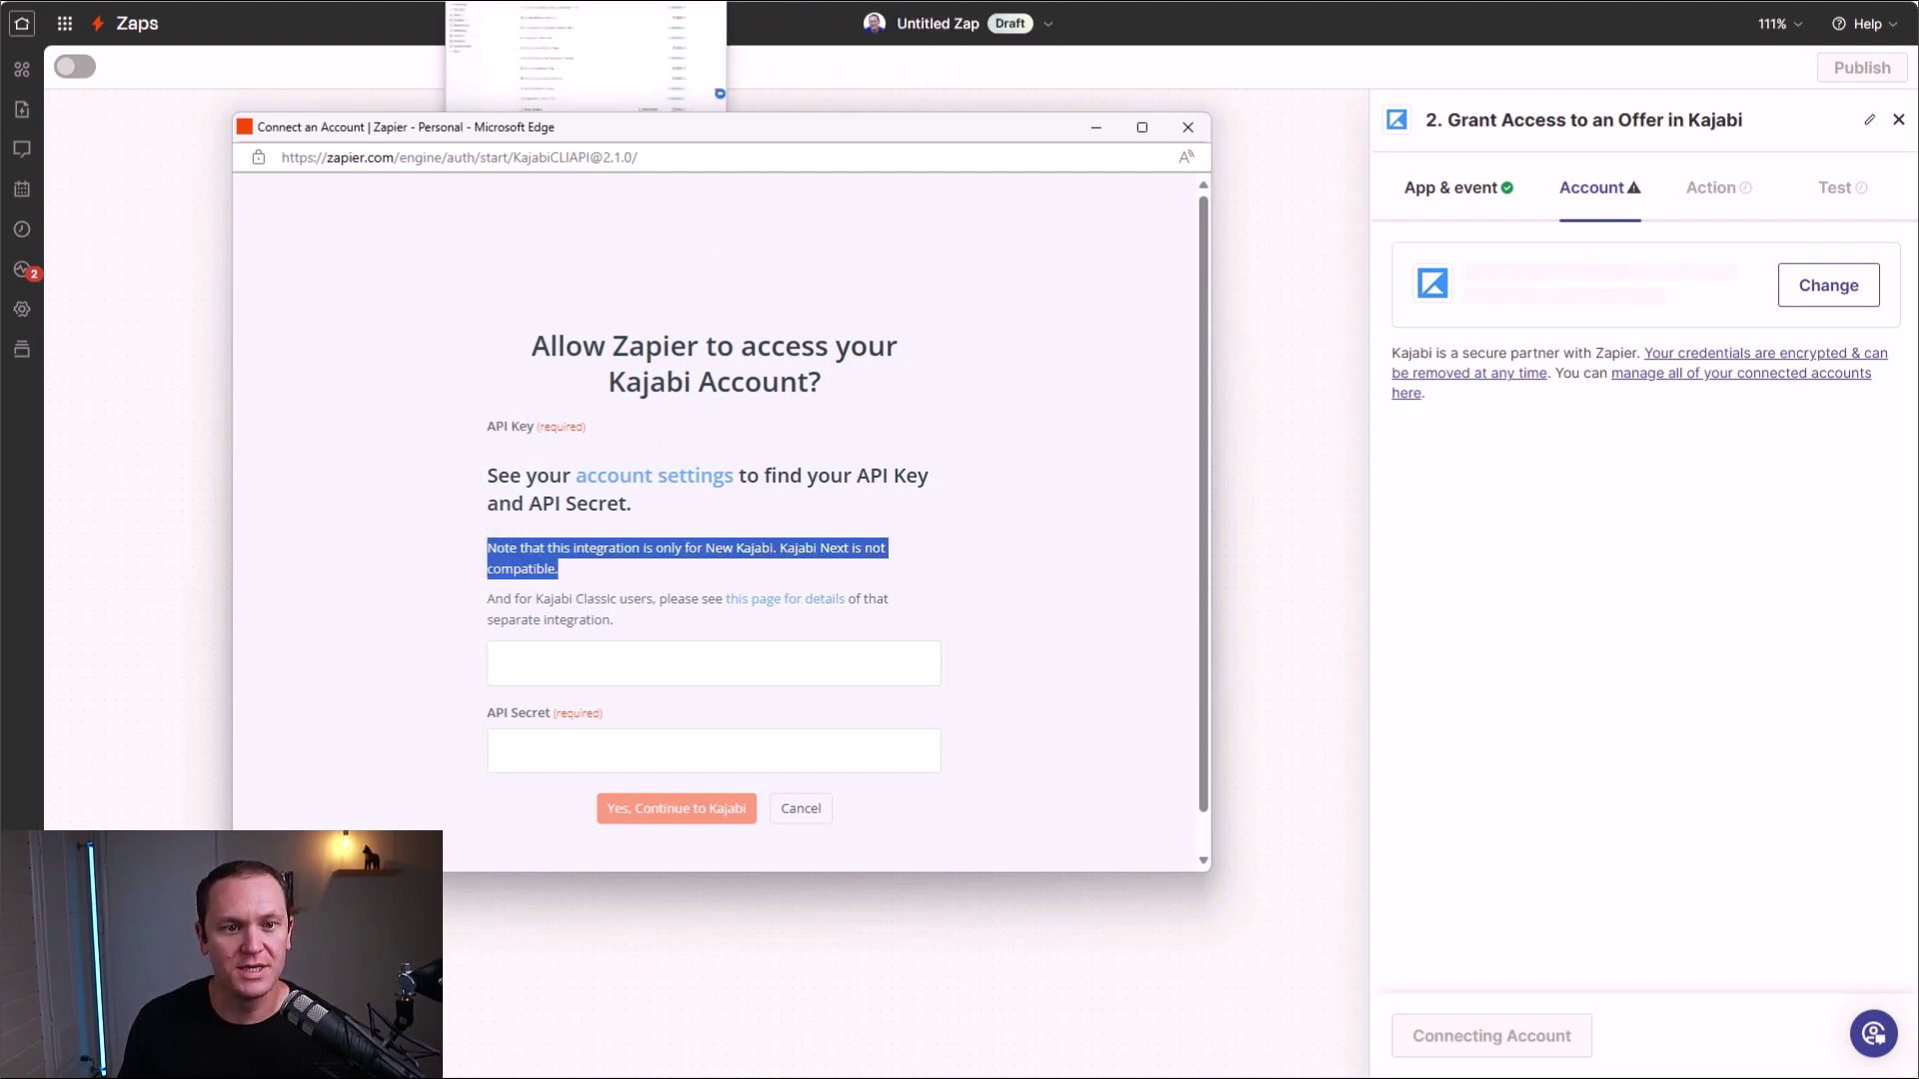
# - Switch back to Kajabi and open its contact support options for the account
pyautogui.click(323, 341)
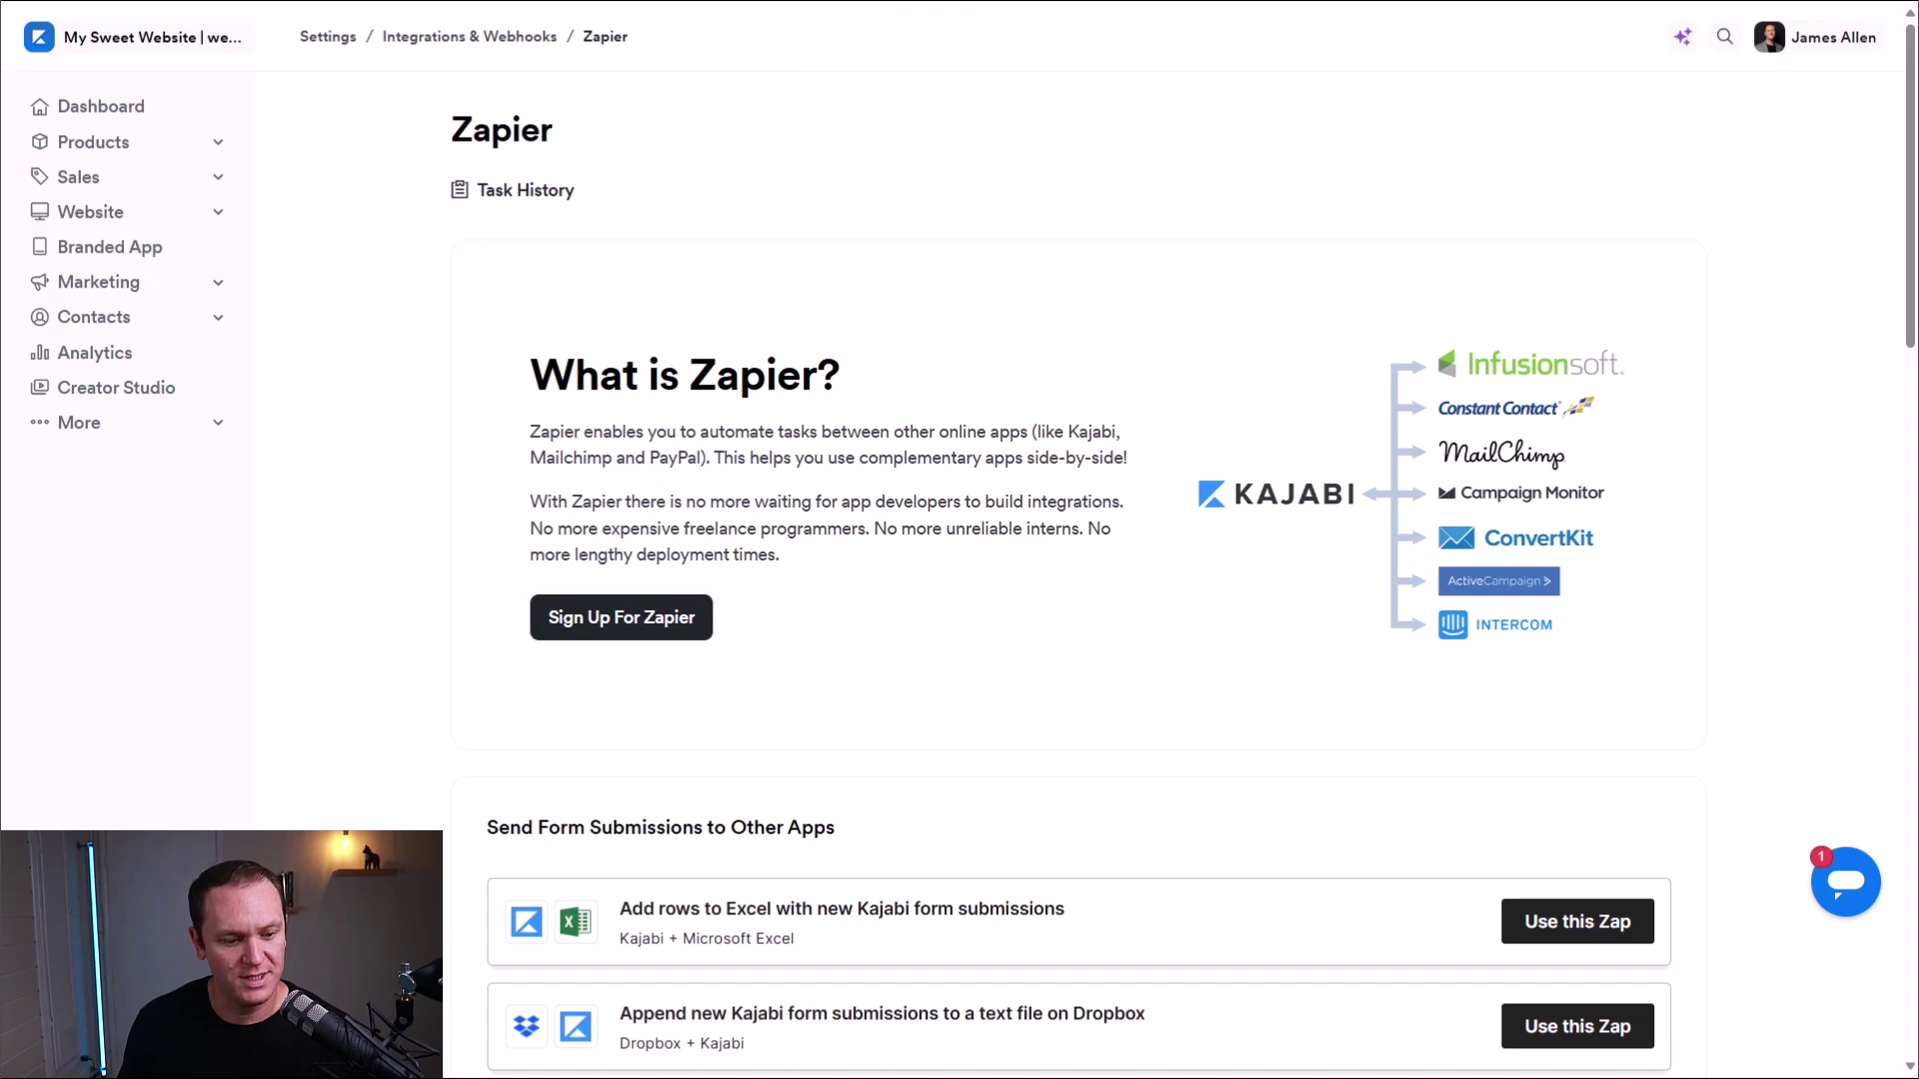
pyautogui.click(1779, 50)
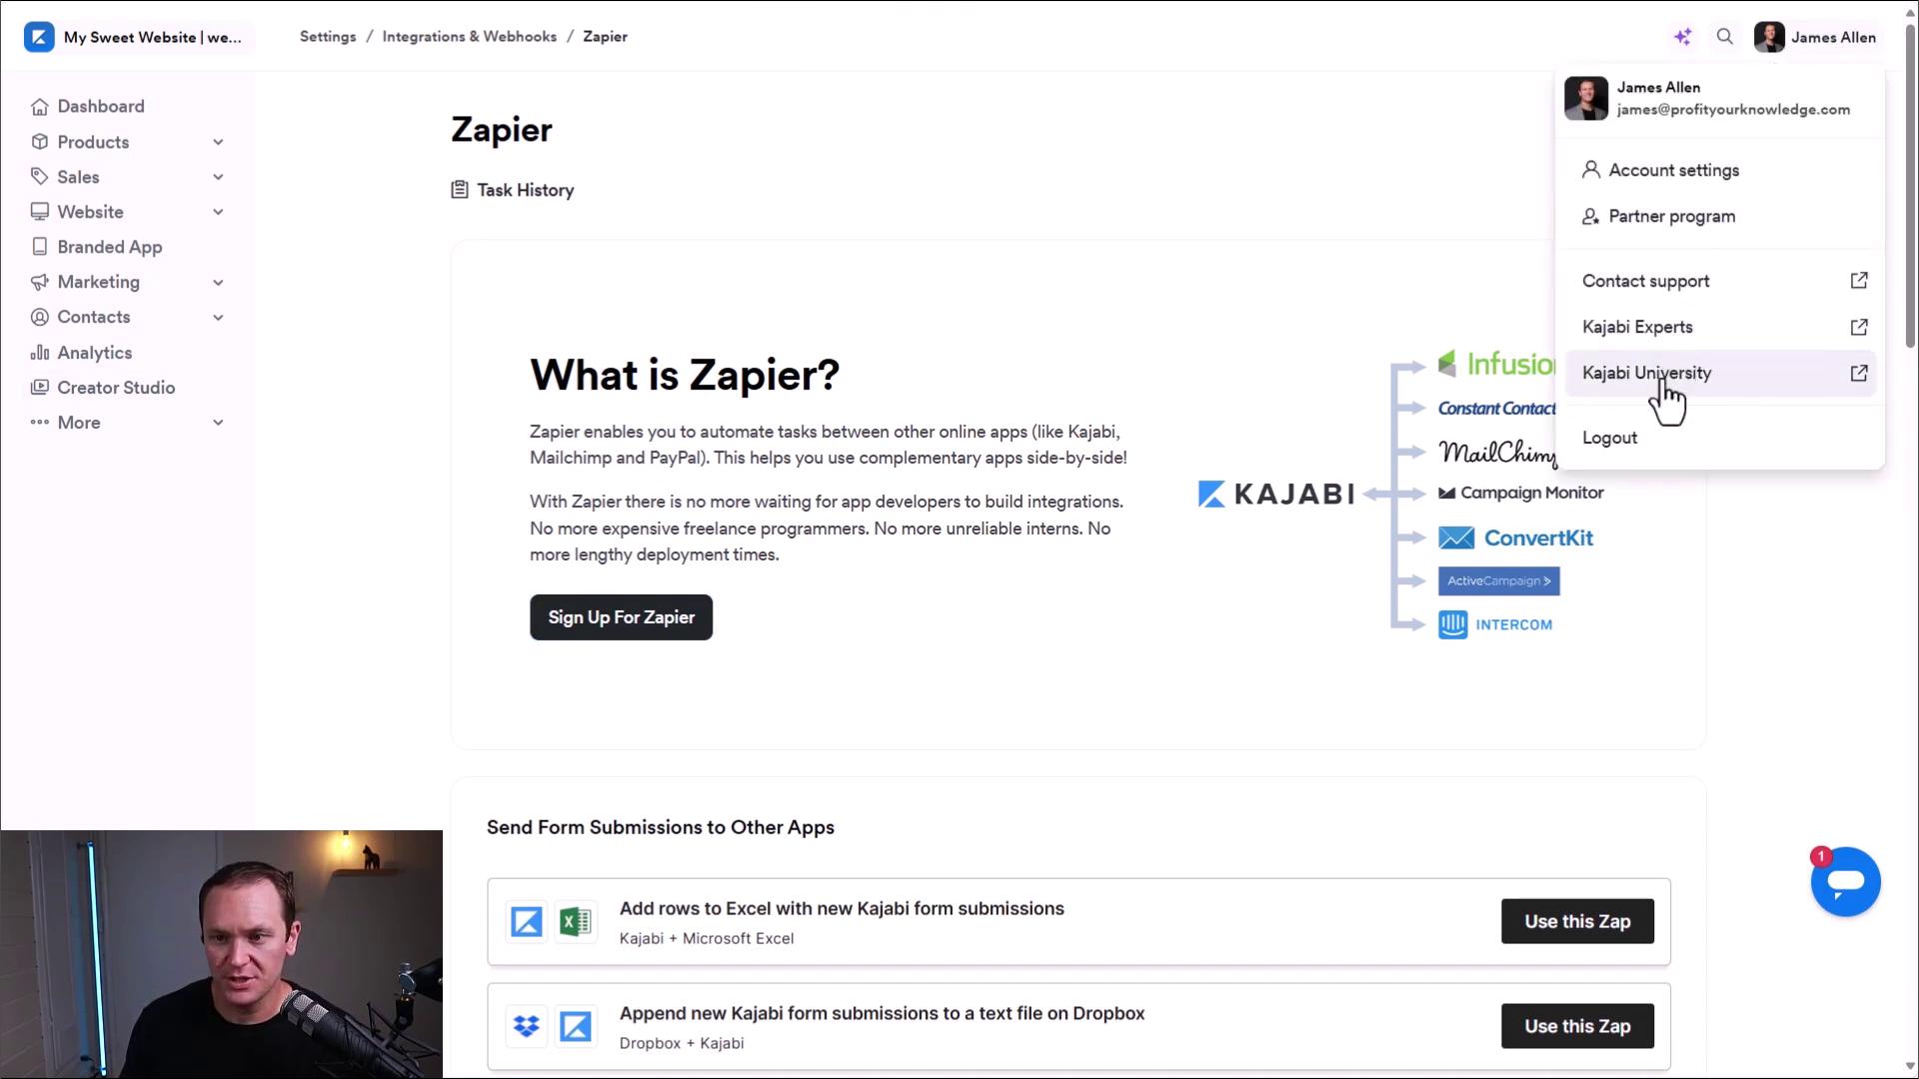
pyautogui.click(1667, 288)
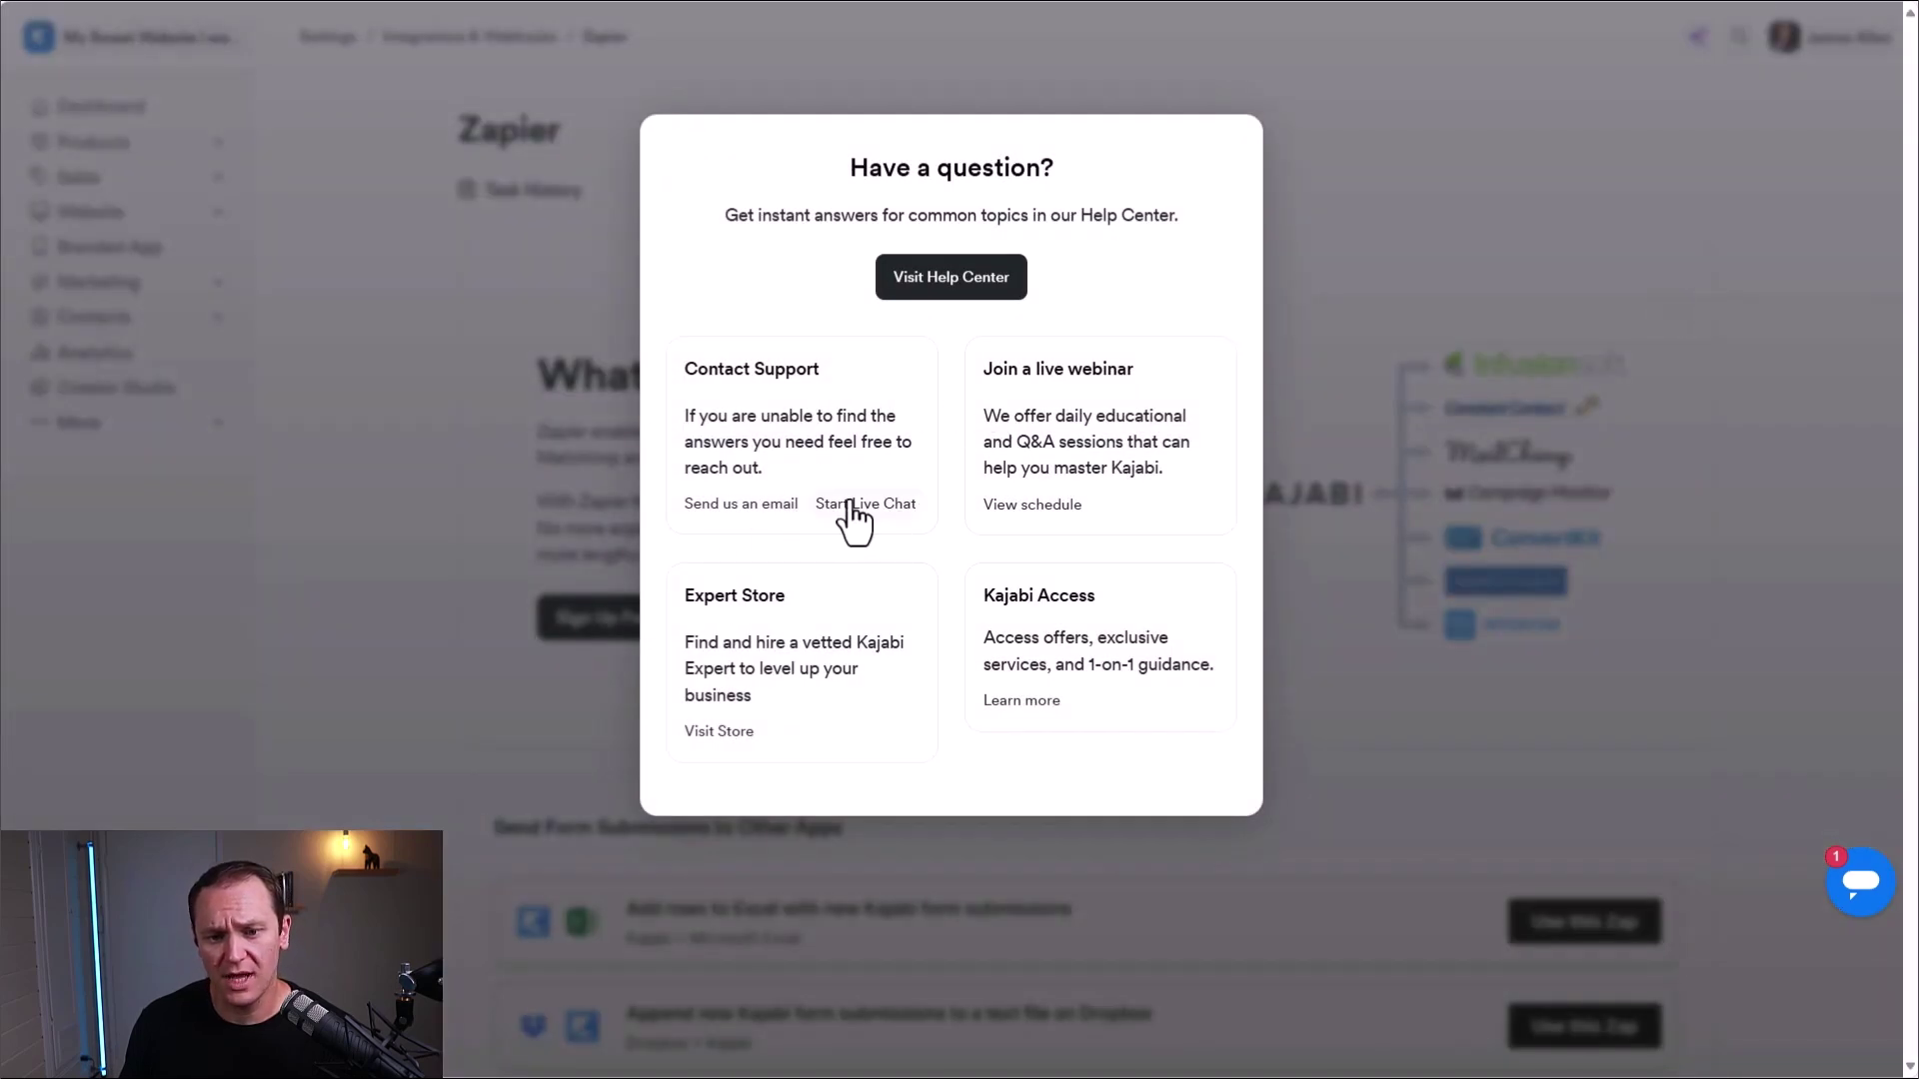
# - Examine the How to Use Zapier With Kajabi article, from outbound integration prep and triggers to selecting a Site and Offer
pyautogui.click(334, 442)
pyautogui.scroll(-2, 458, 607)
pyautogui.scroll(2, 458, 607)
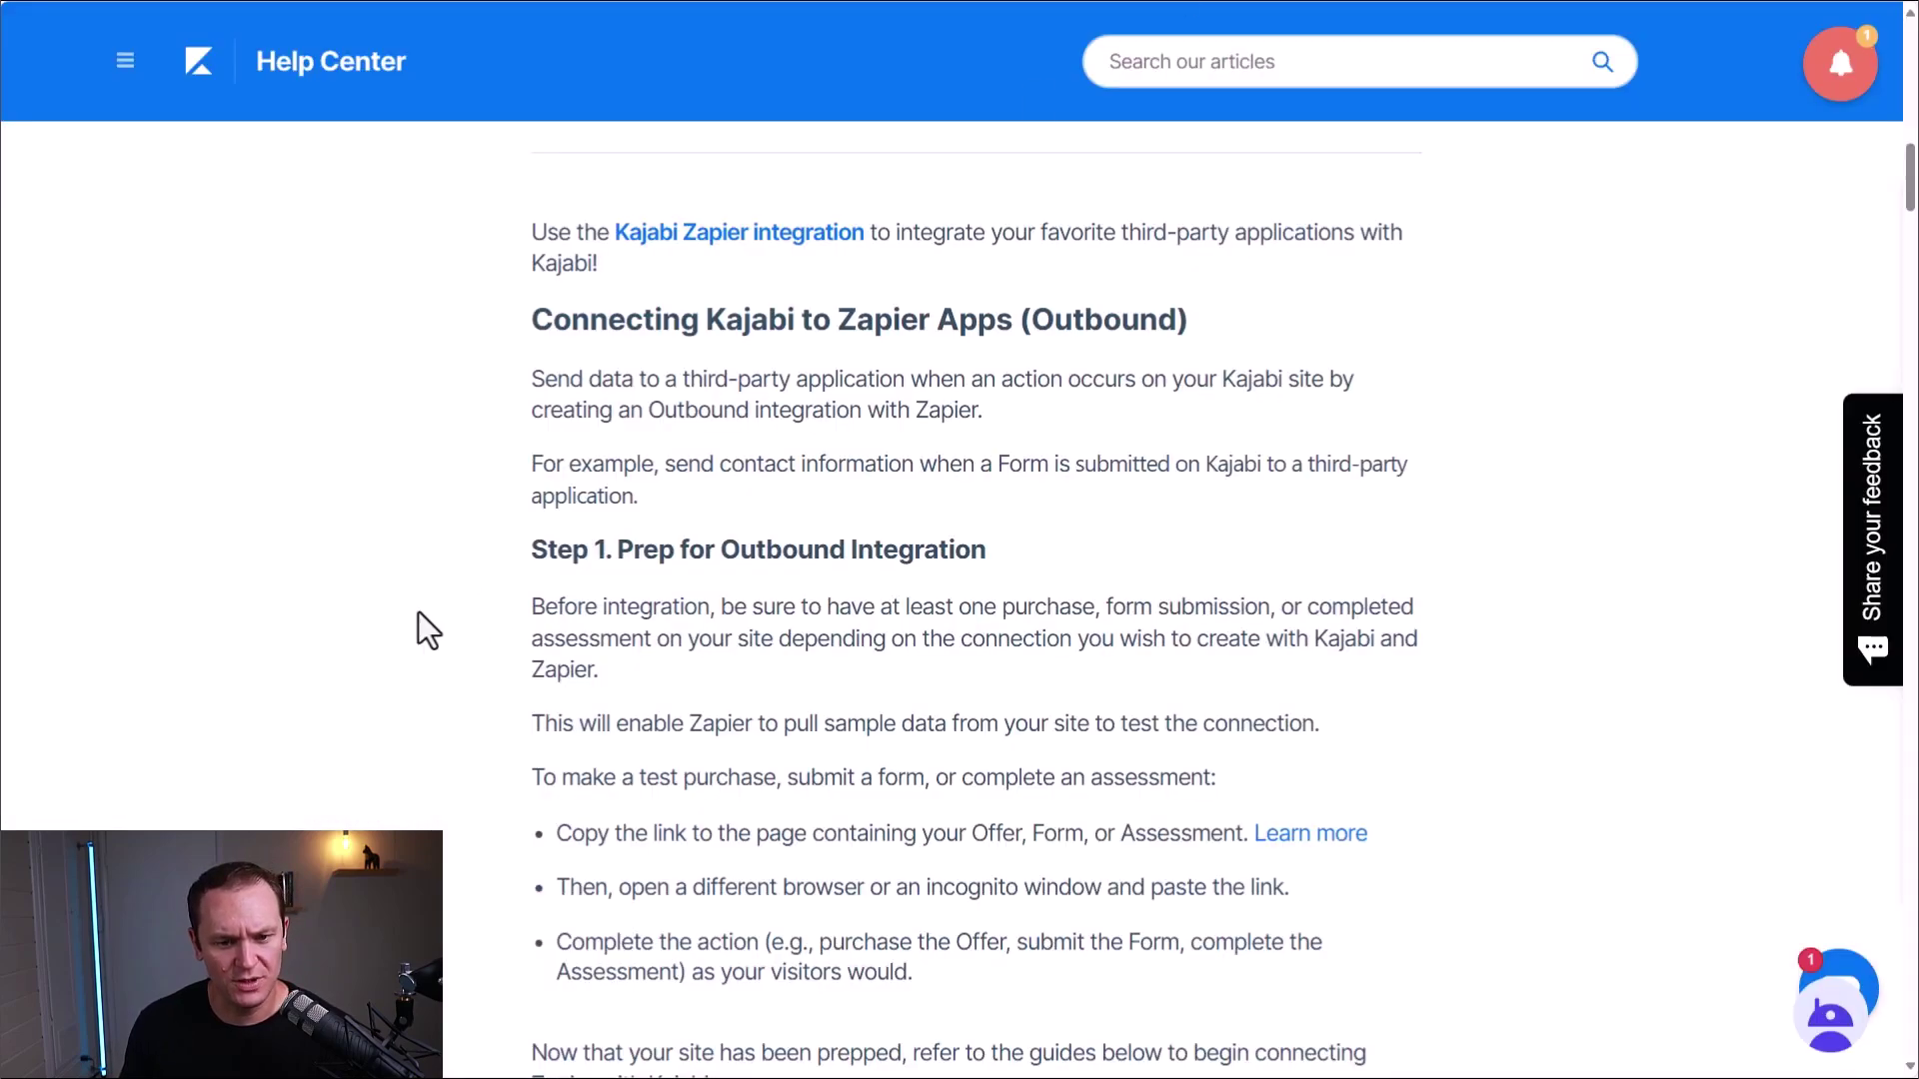
pyautogui.scroll(-4, 418, 612)
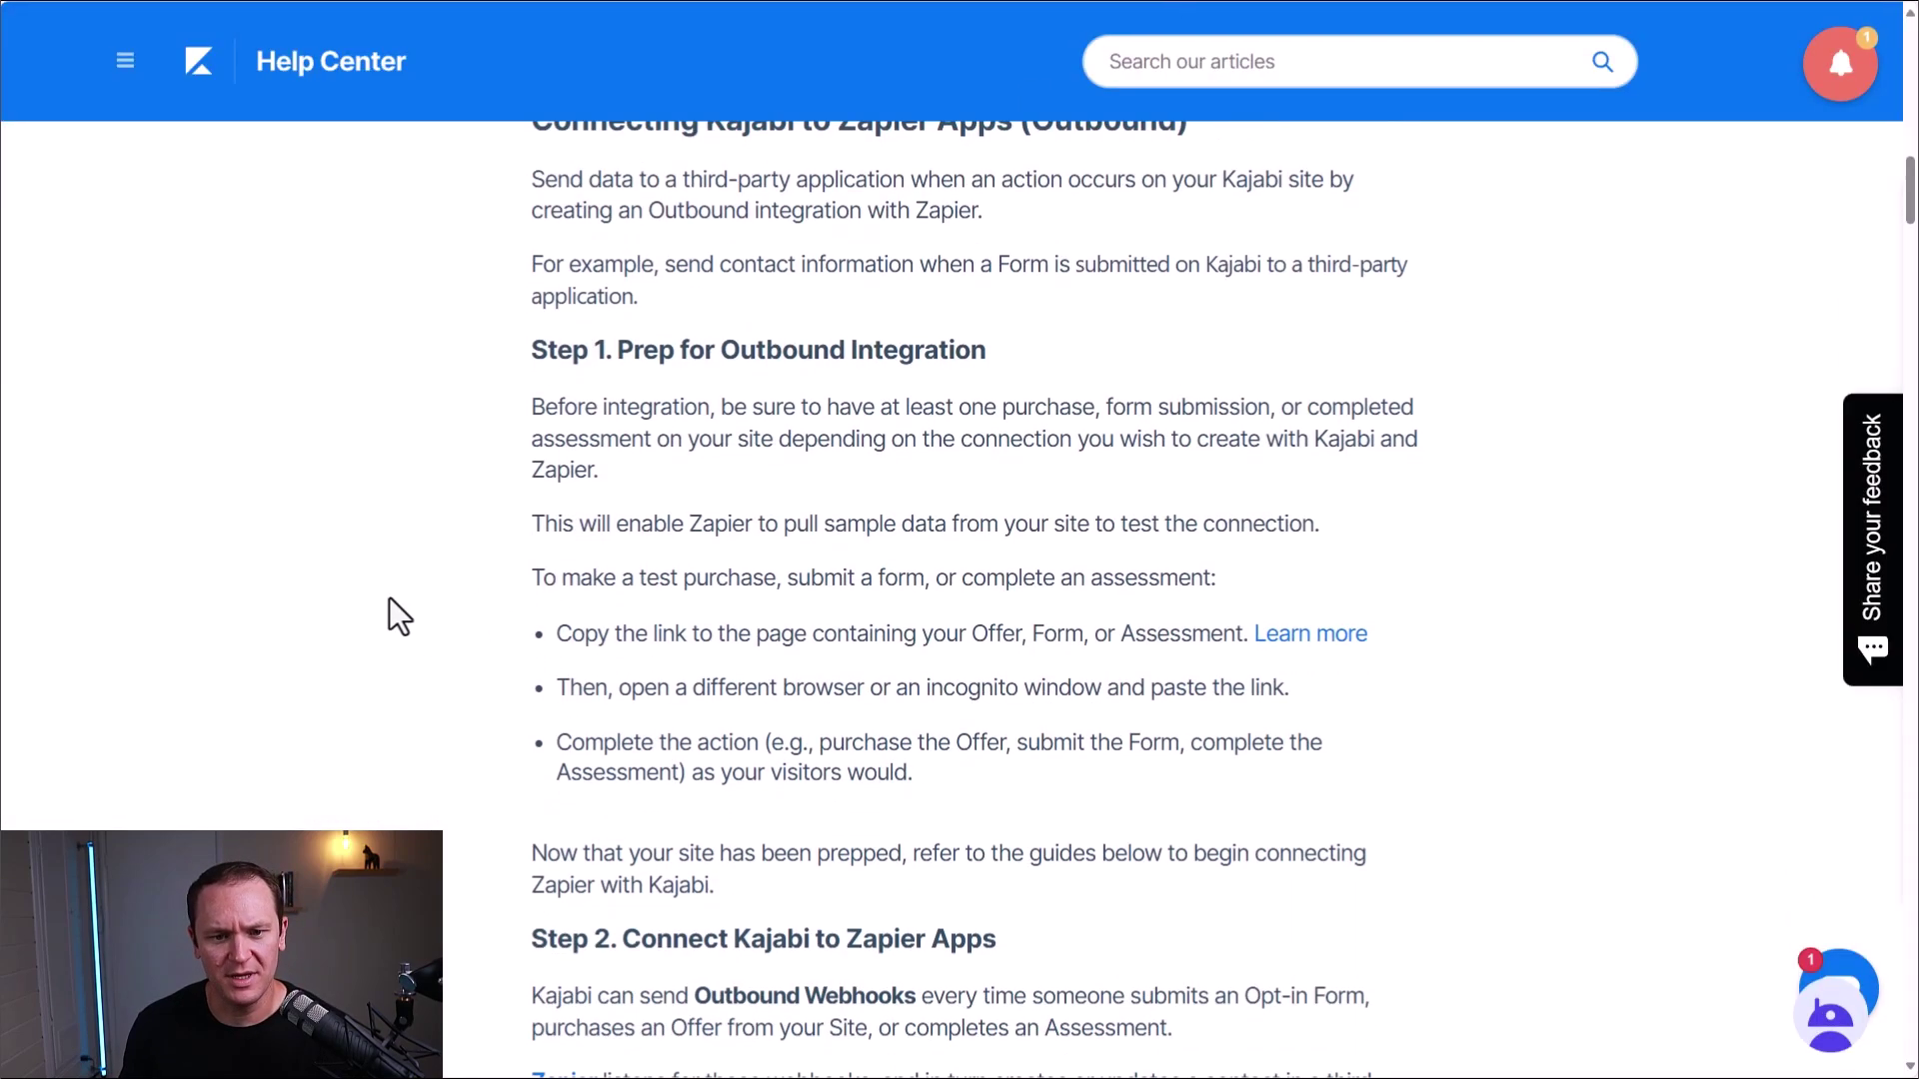
pyautogui.scroll(-8, 451, 528)
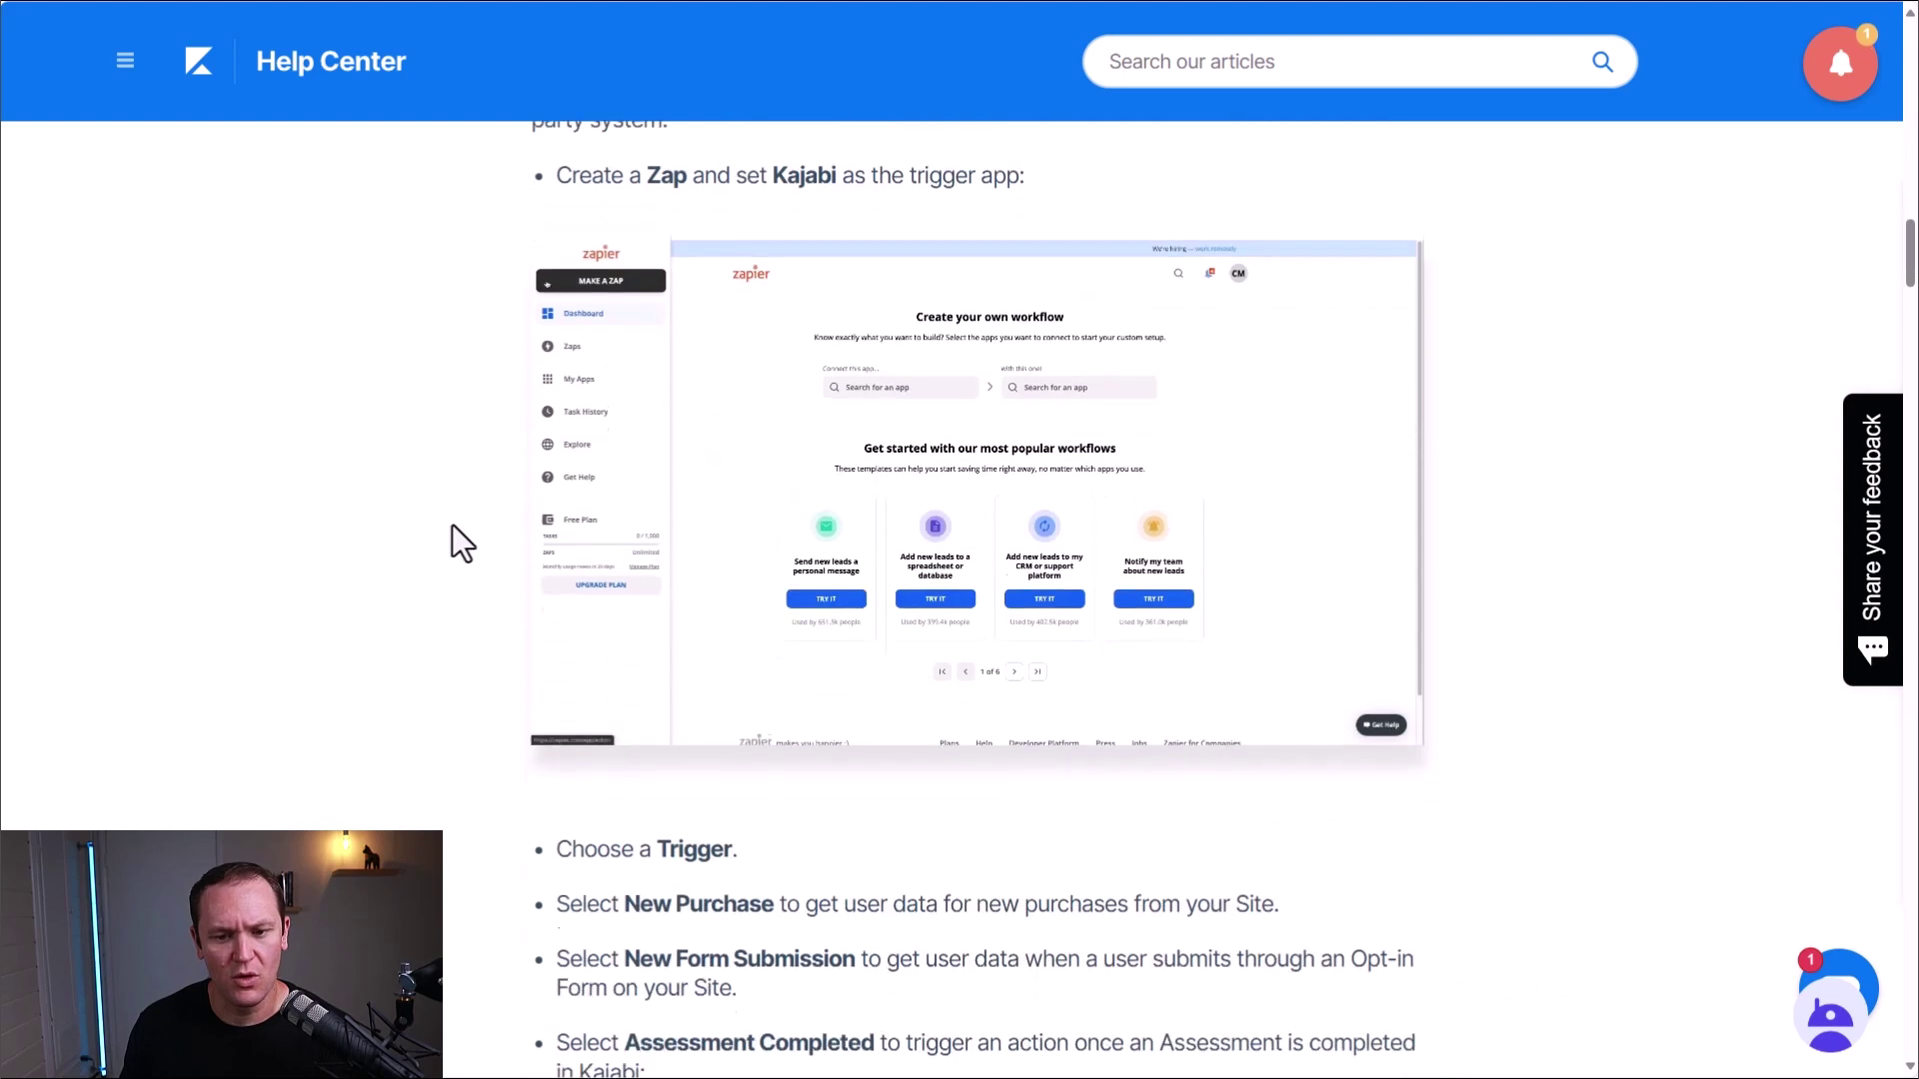
pyautogui.scroll(-2, 358, 379)
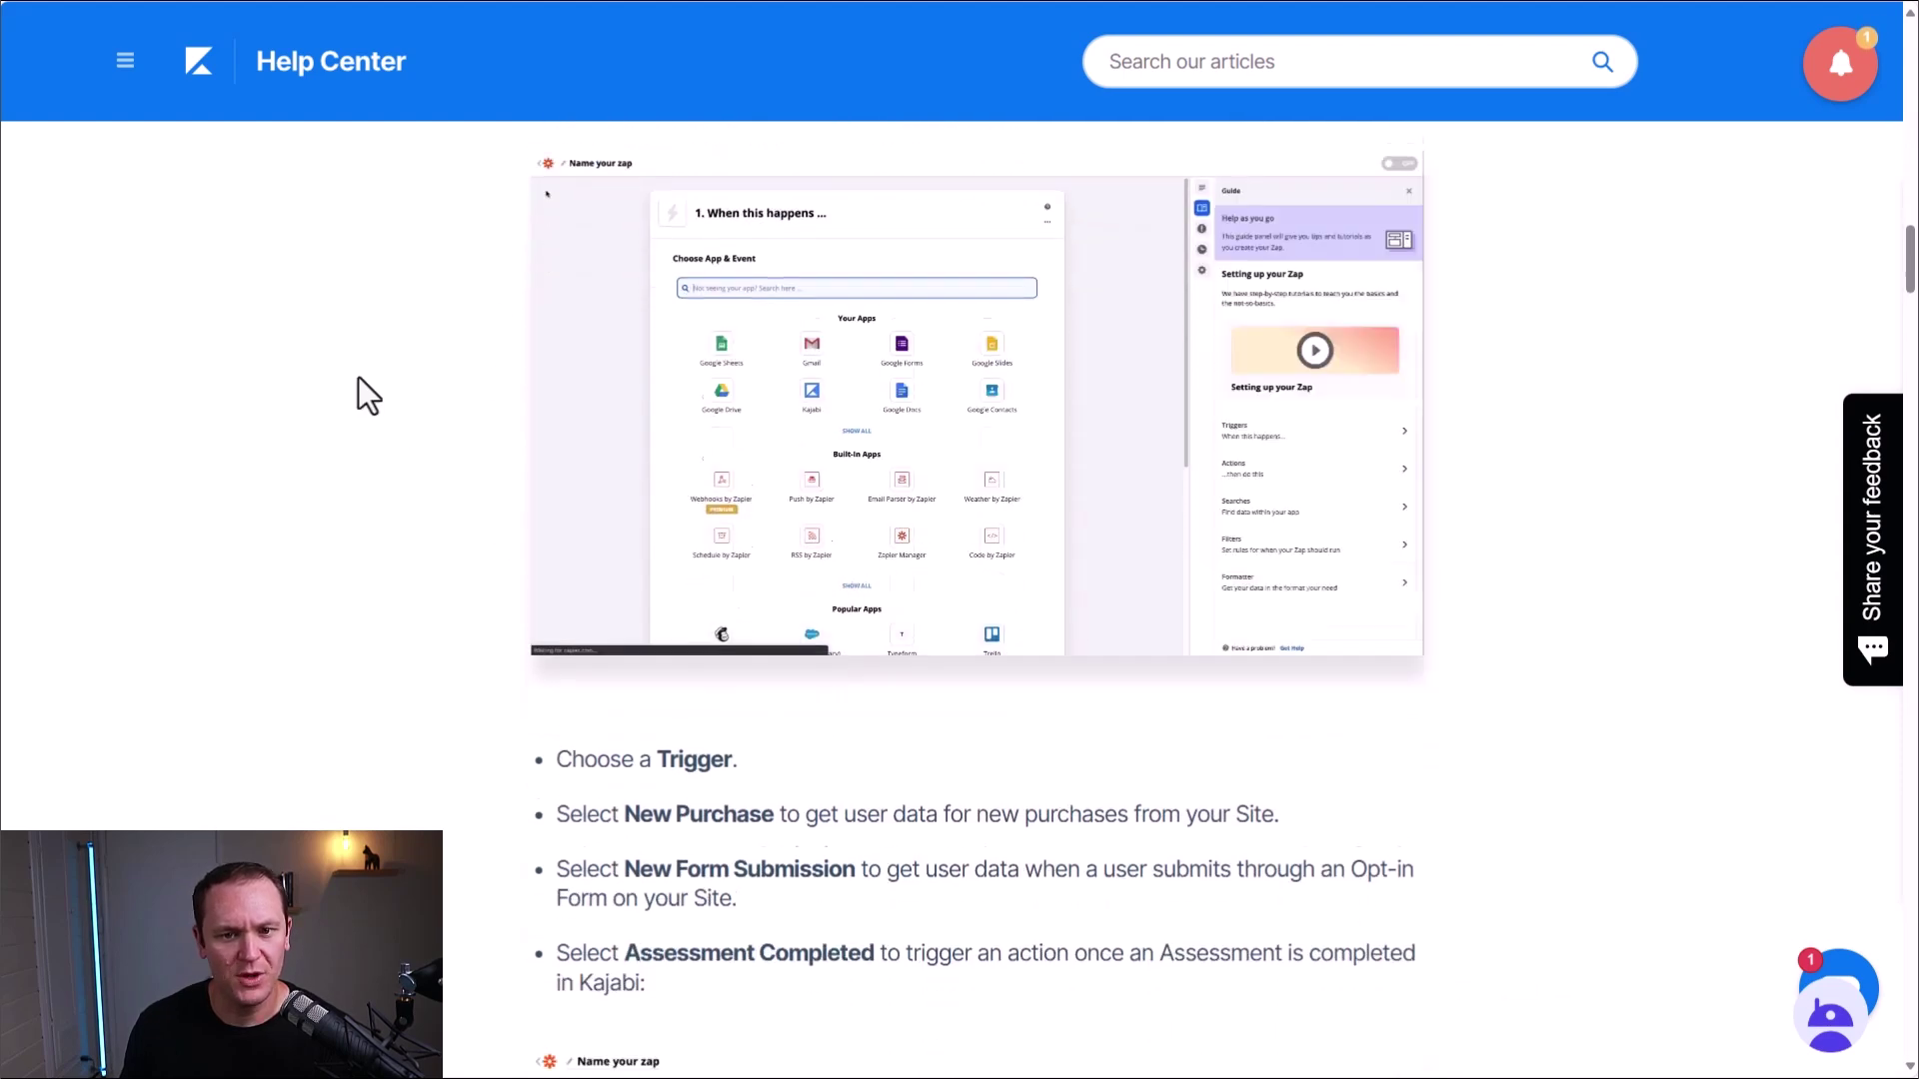
pyautogui.scroll(-13, 357, 377)
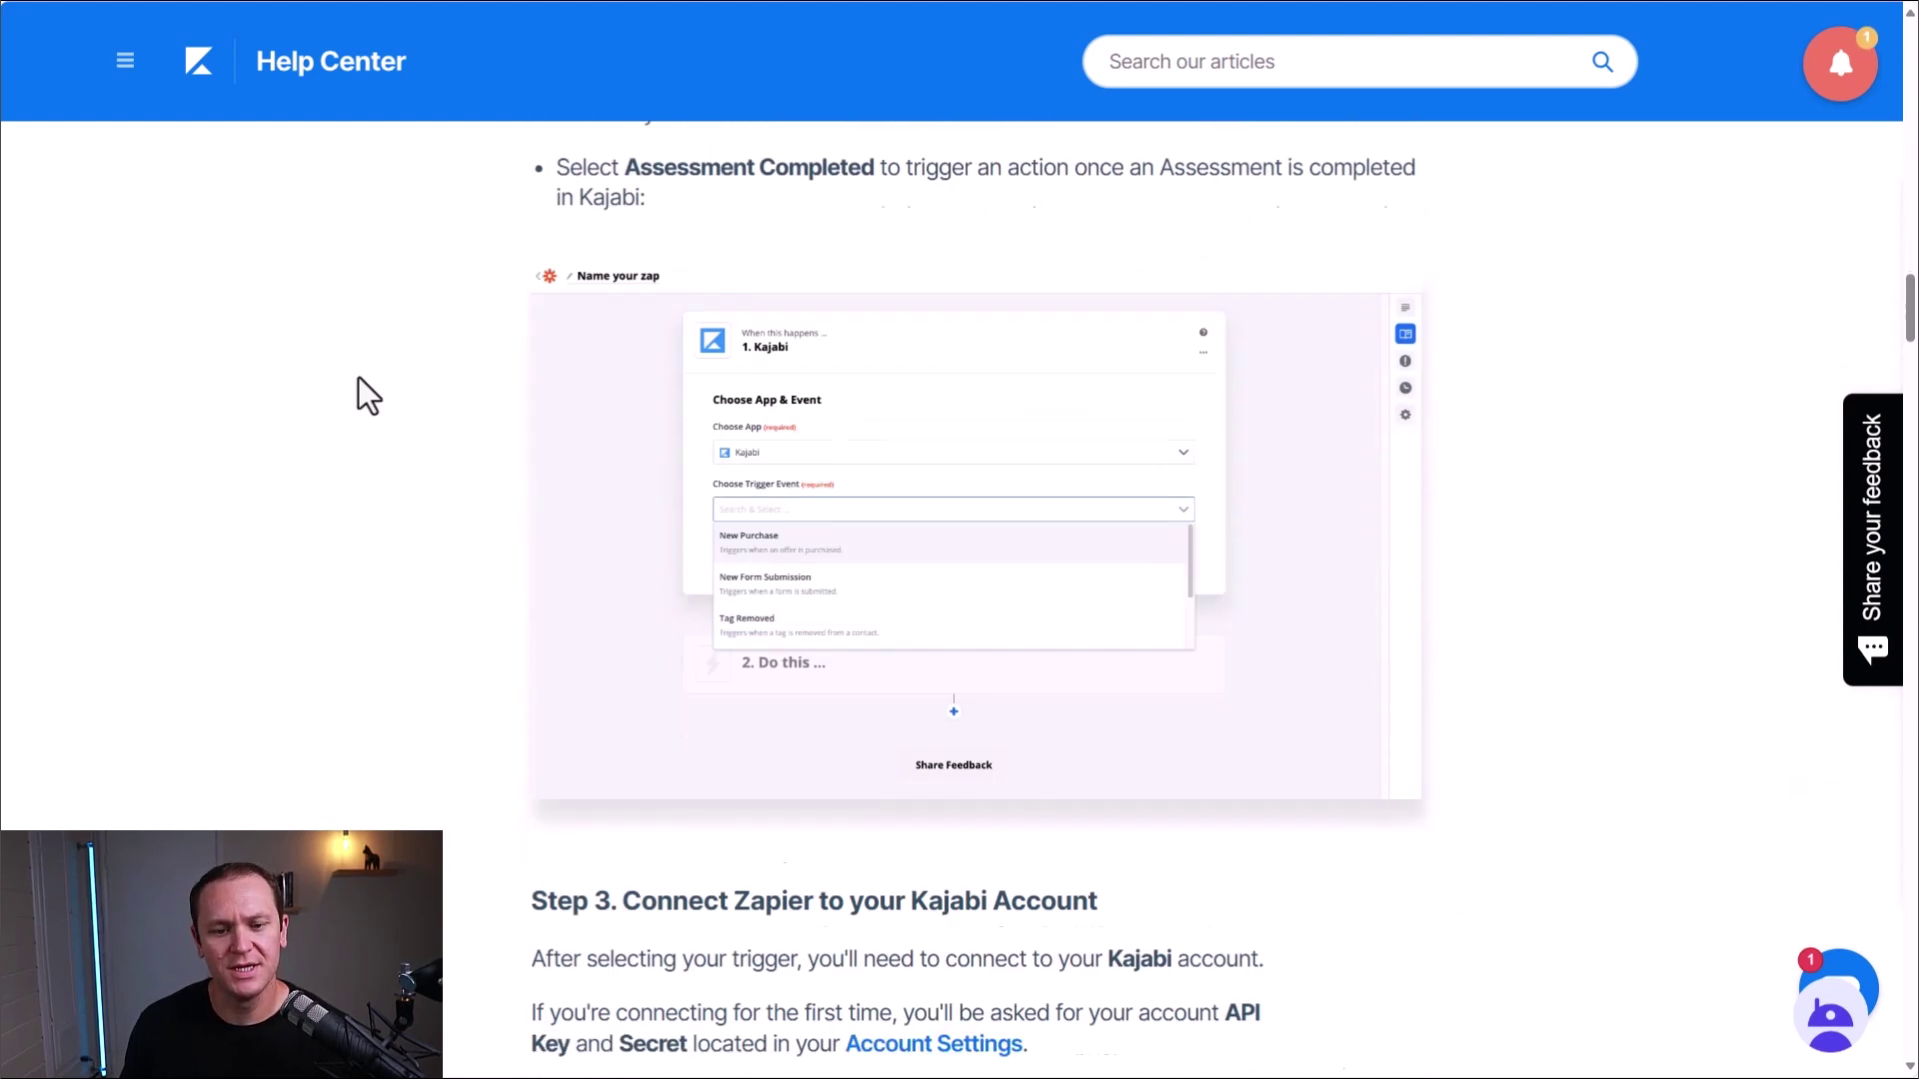
pyautogui.scroll(-12, 358, 377)
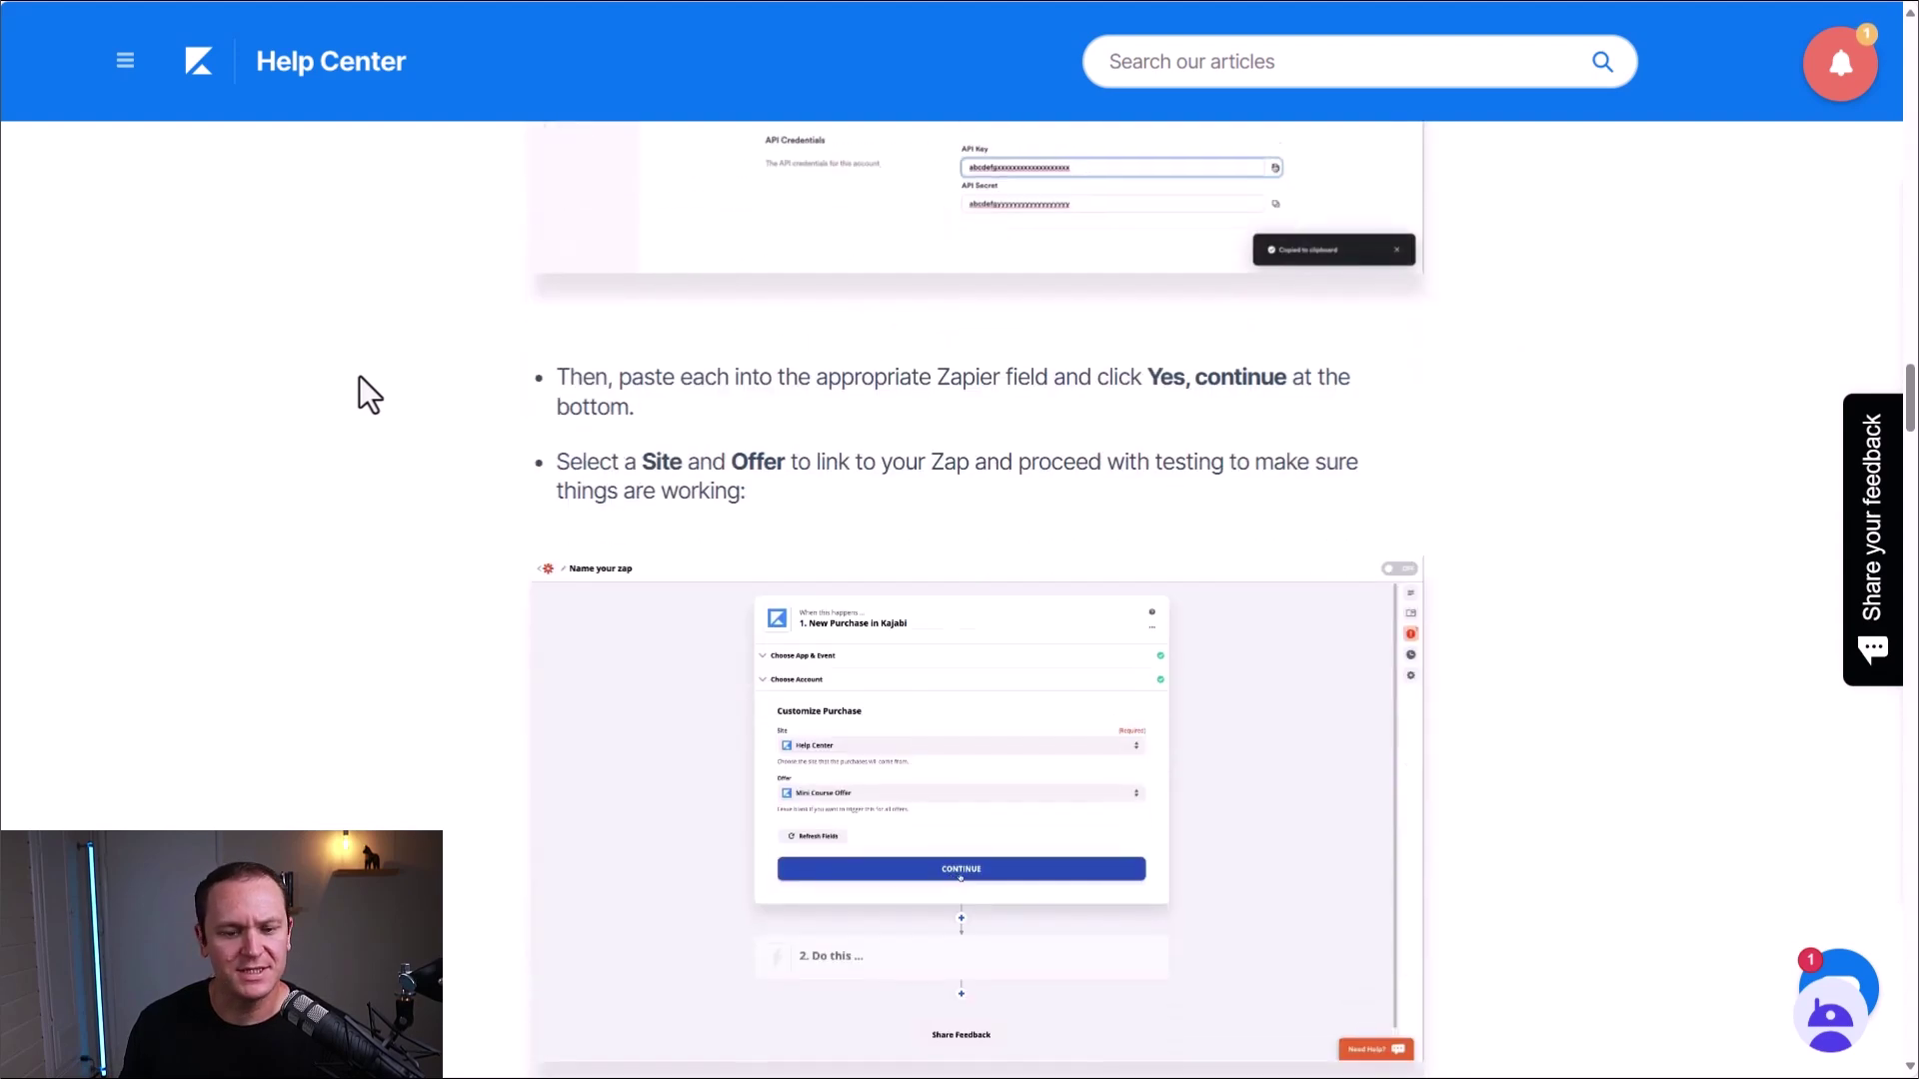
# - Review the article's Step 3 on connecting Zapier to the Kajabi account with the API Key and Secret, and return to its title
pyautogui.scroll(2, 358, 377)
pyautogui.scroll(5, 358, 378)
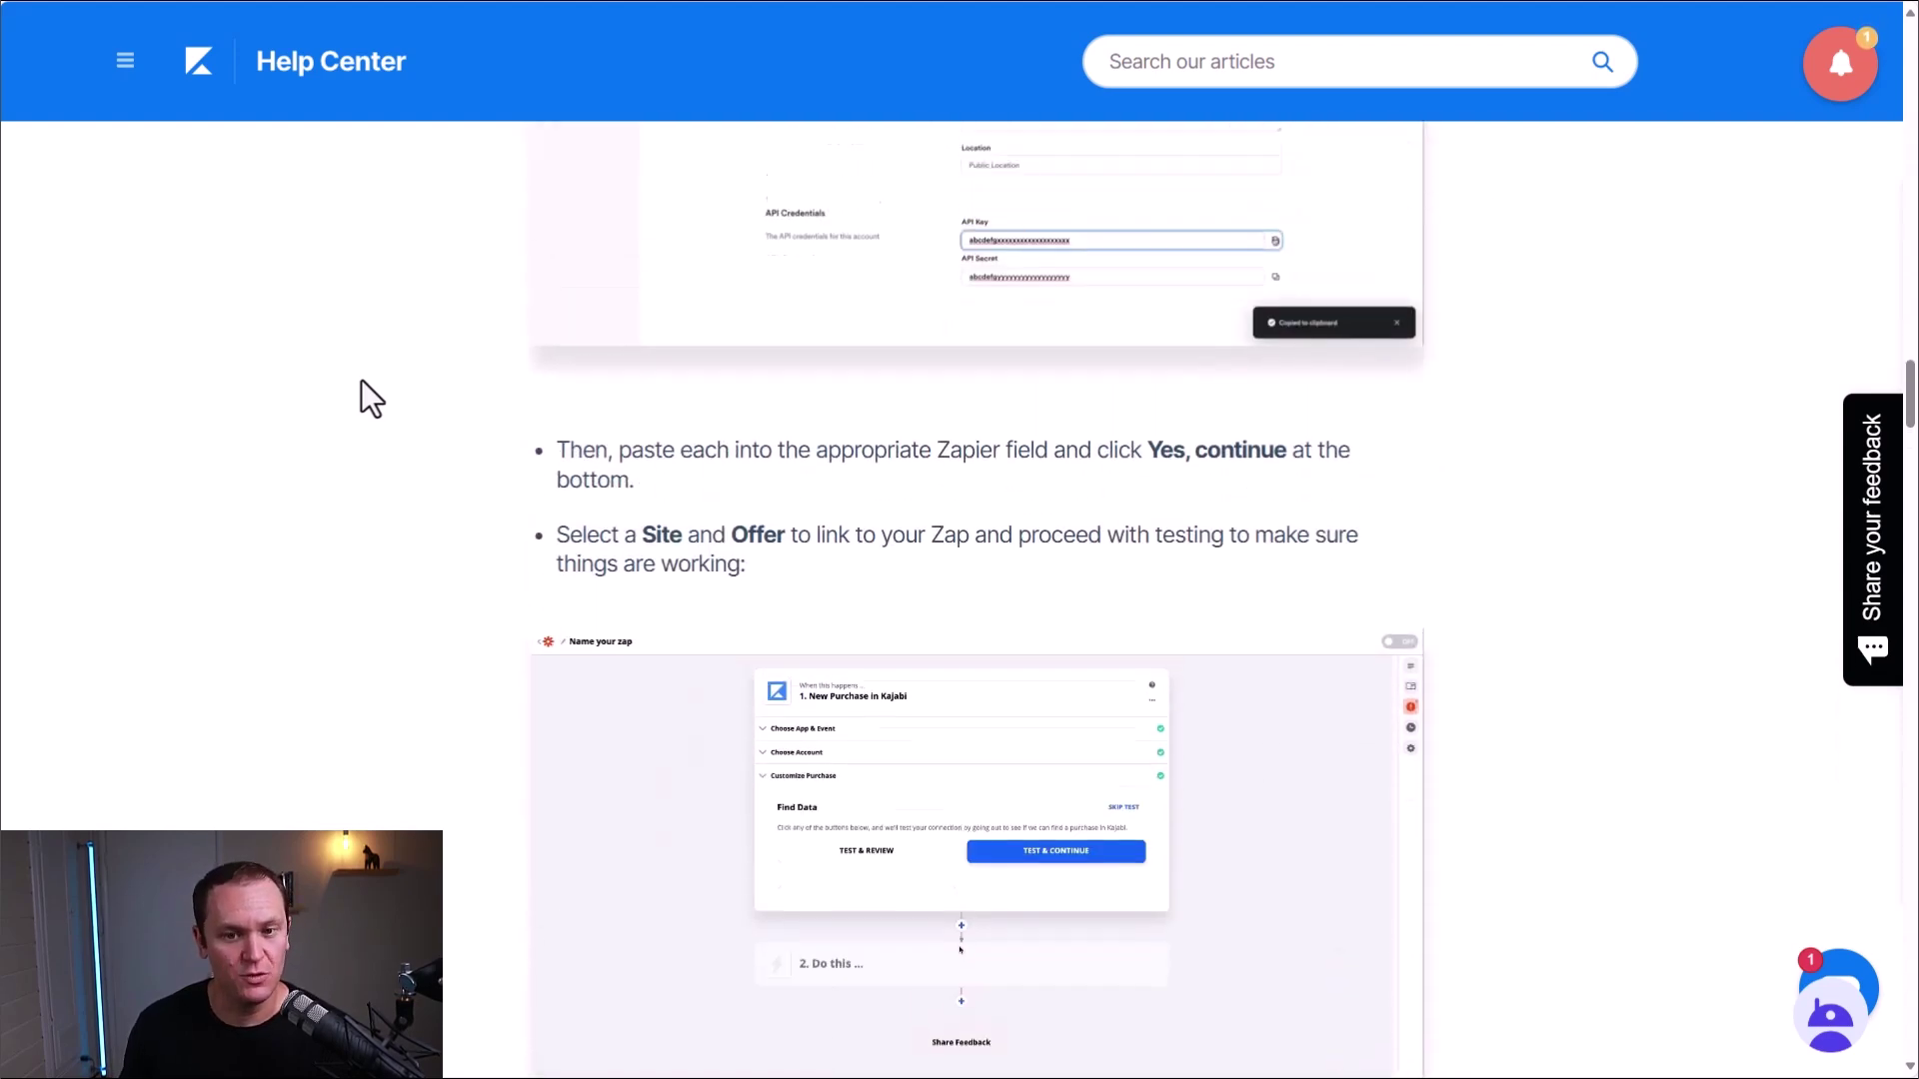
pyautogui.scroll(1, 362, 386)
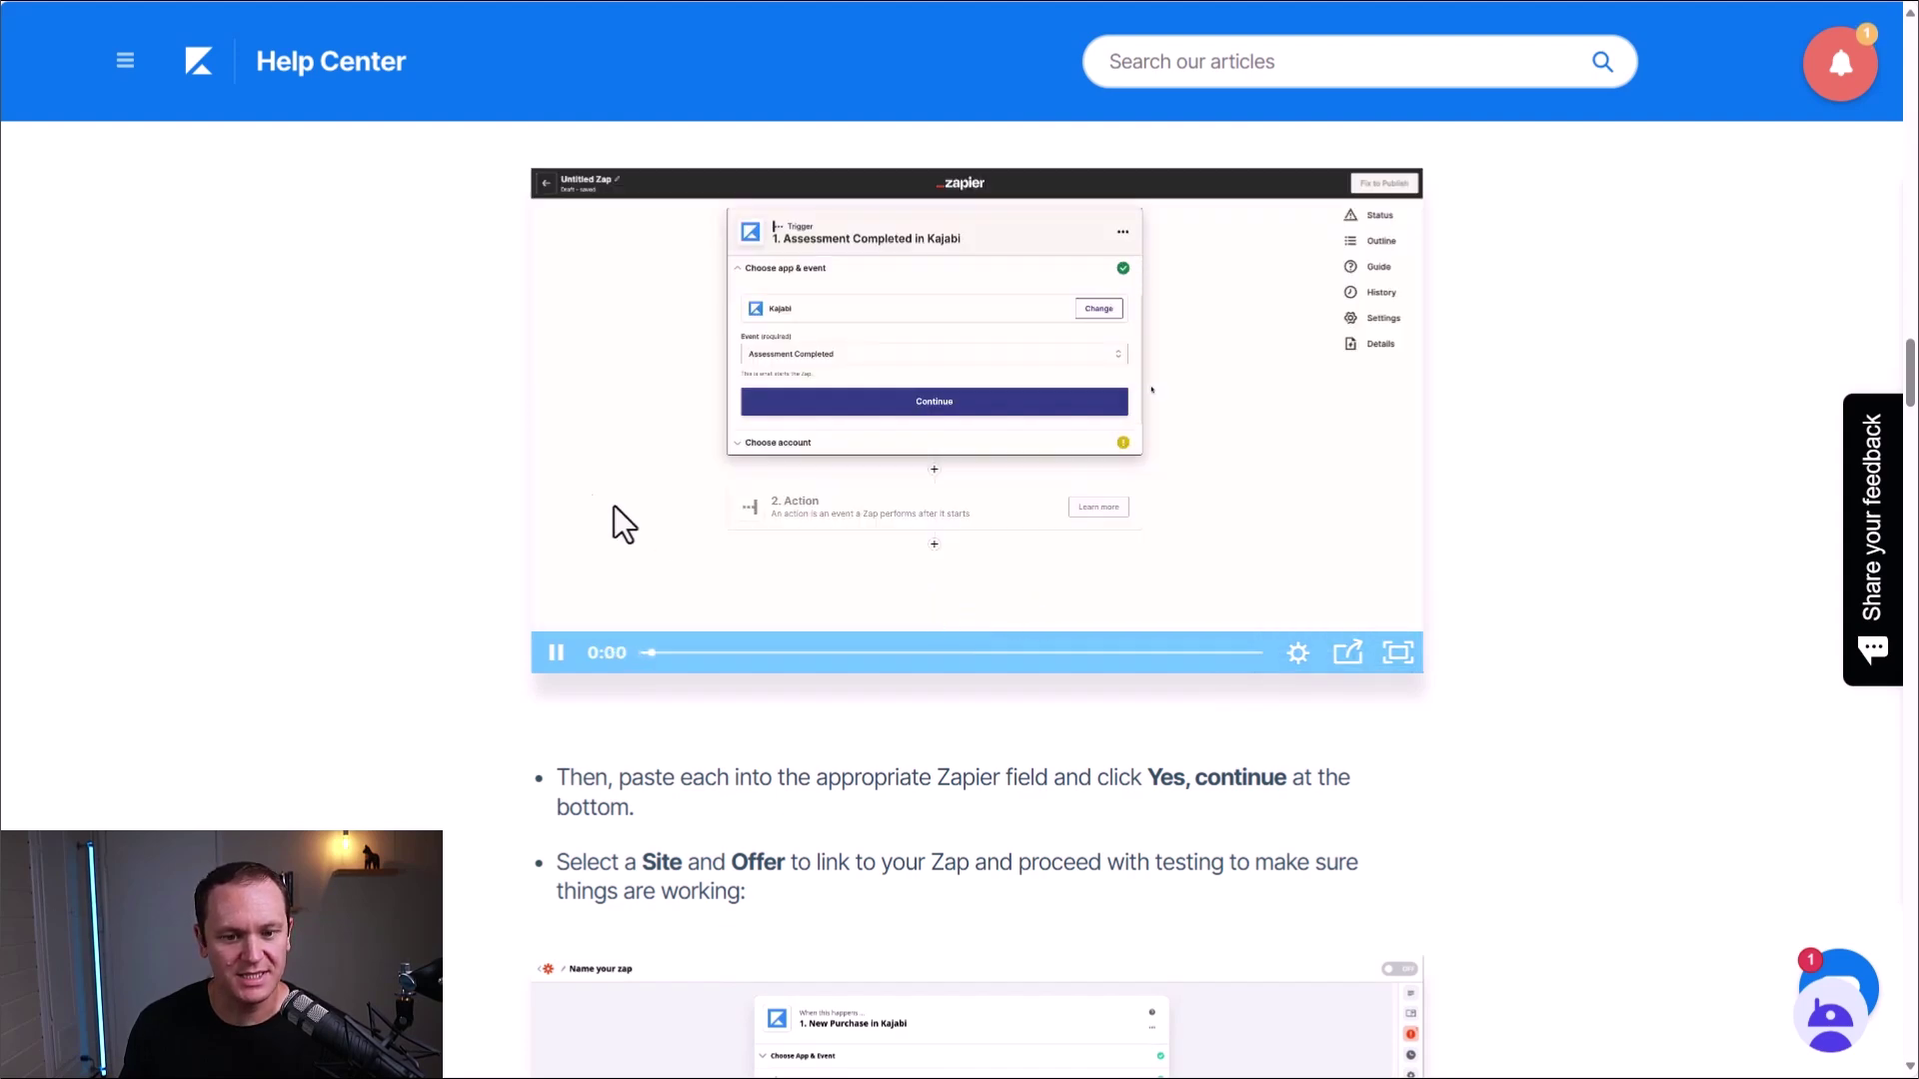
pyautogui.scroll(3, 464, 487)
pyautogui.scroll(10, 345, 409)
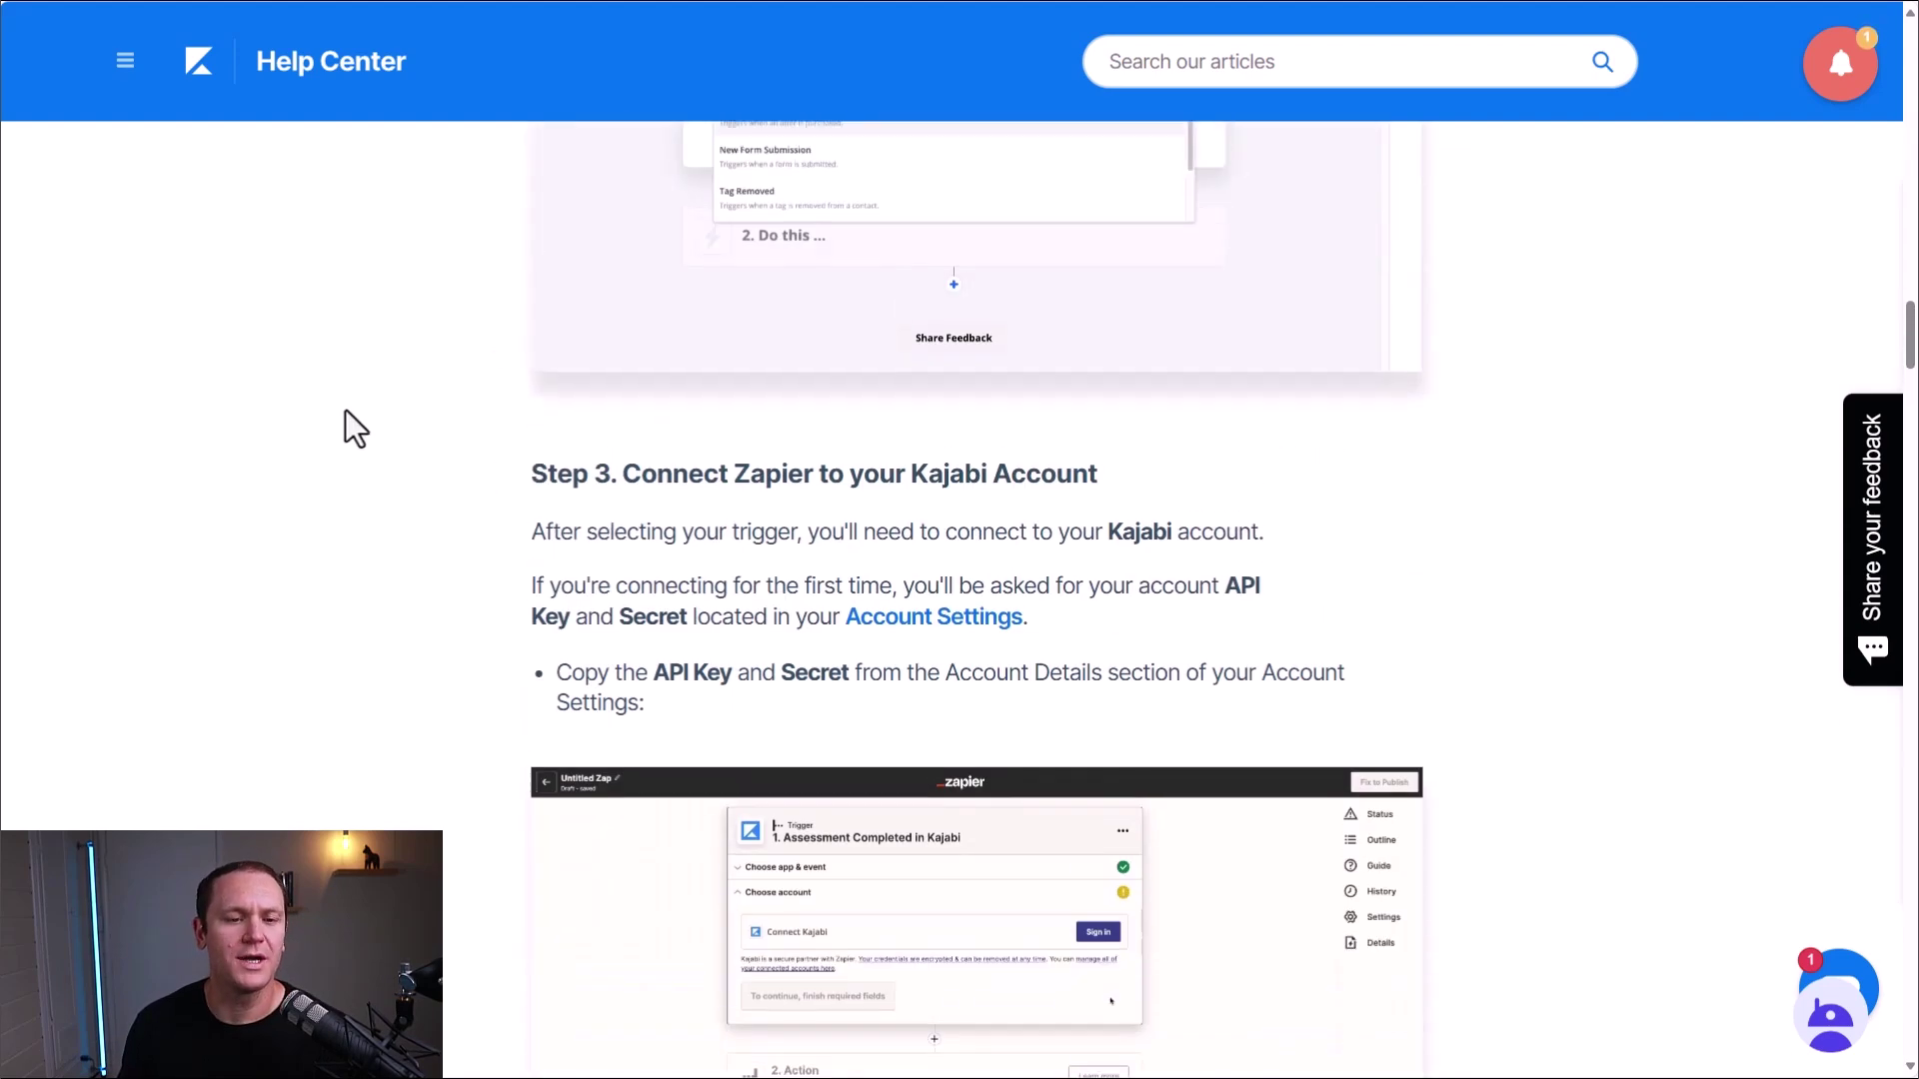
pyautogui.scroll(20, 345, 409)
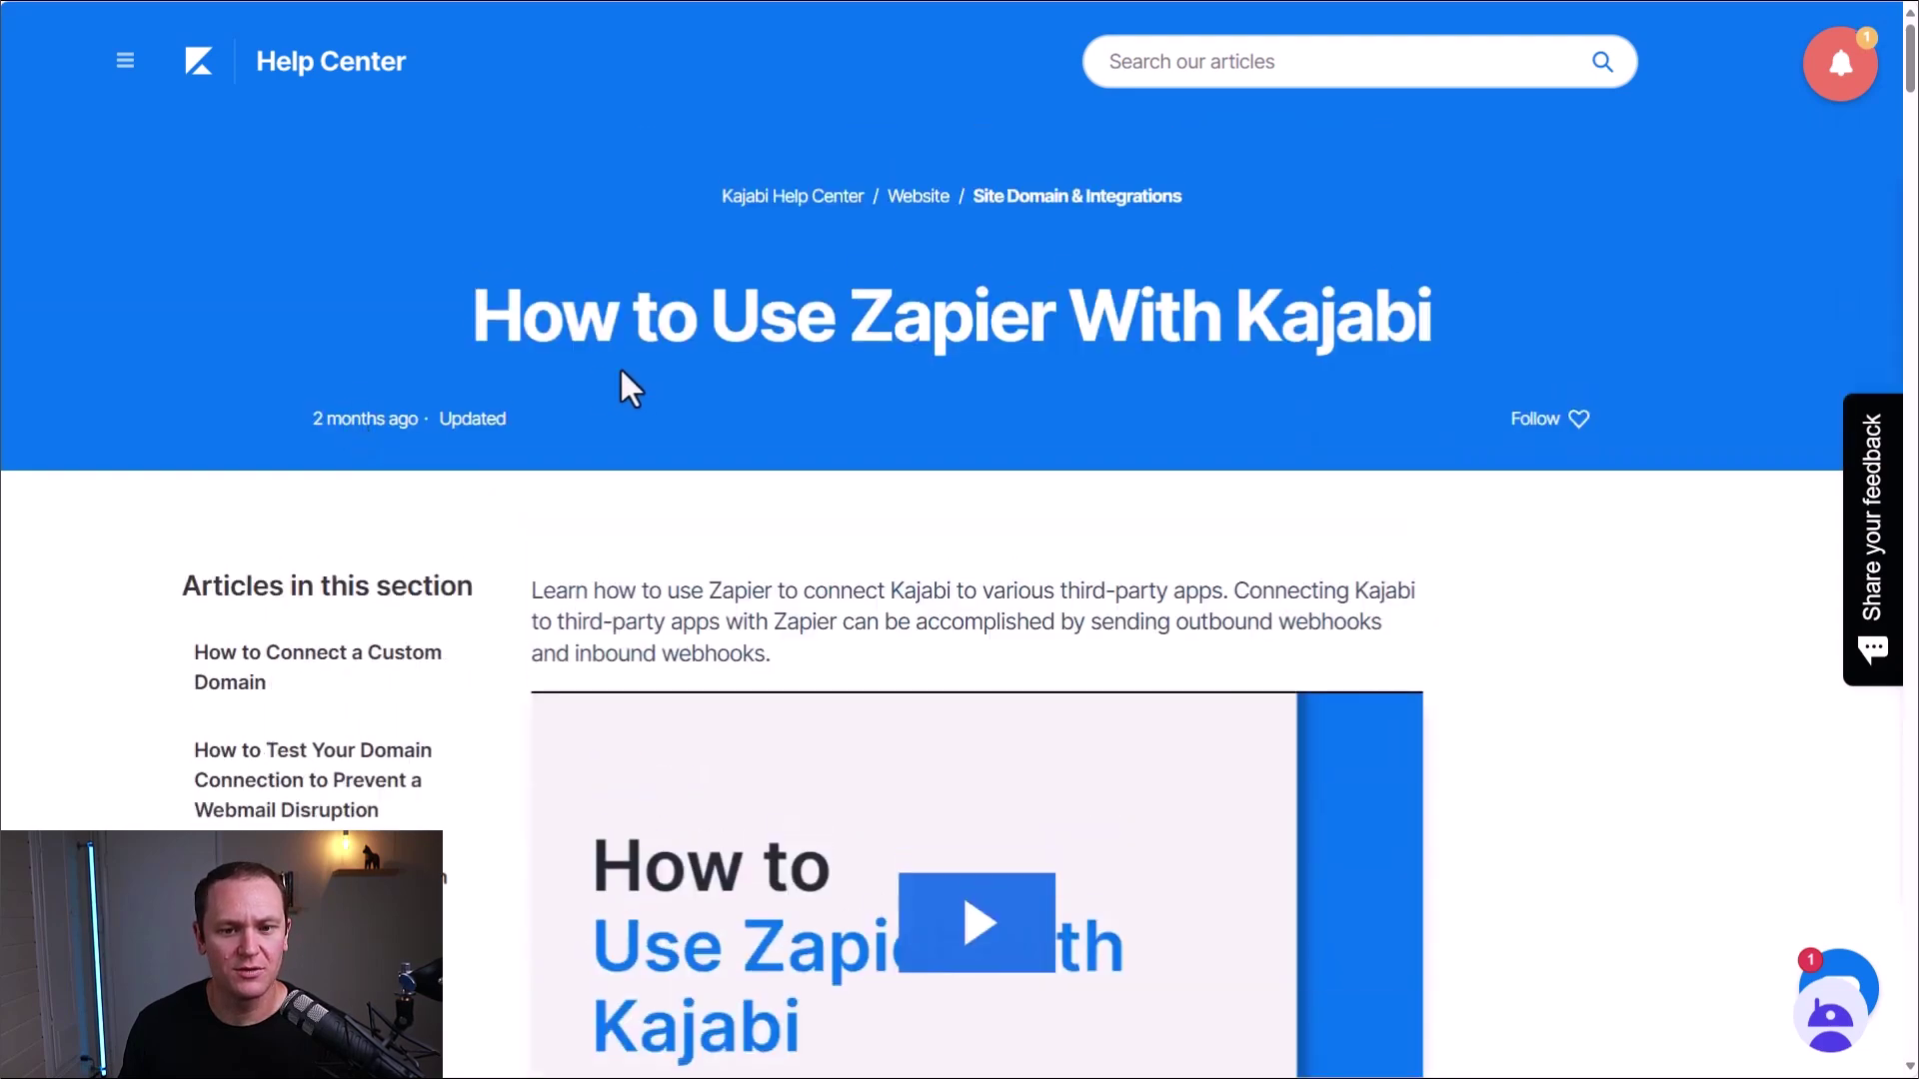
pyautogui.moveTo(472, 310); pyautogui.dragTo(1431, 303)
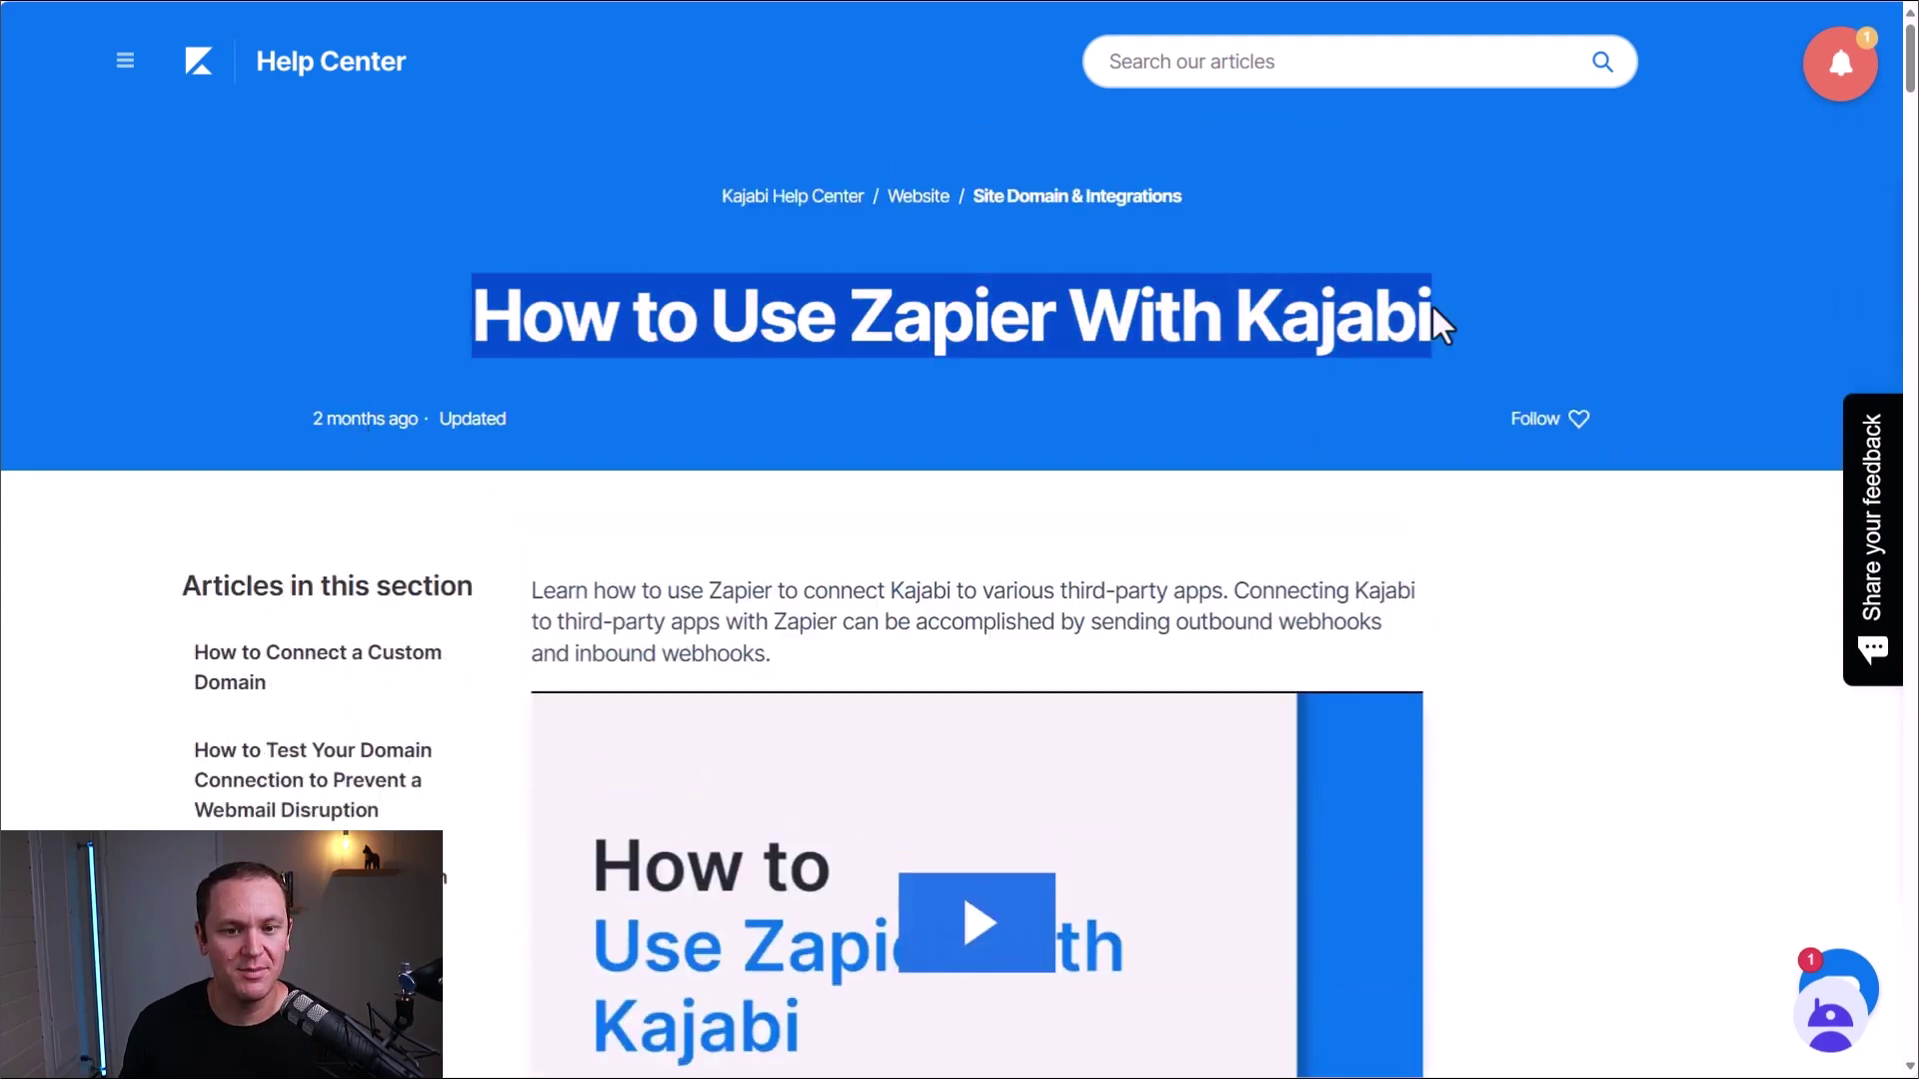
pyautogui.click(1656, 547)
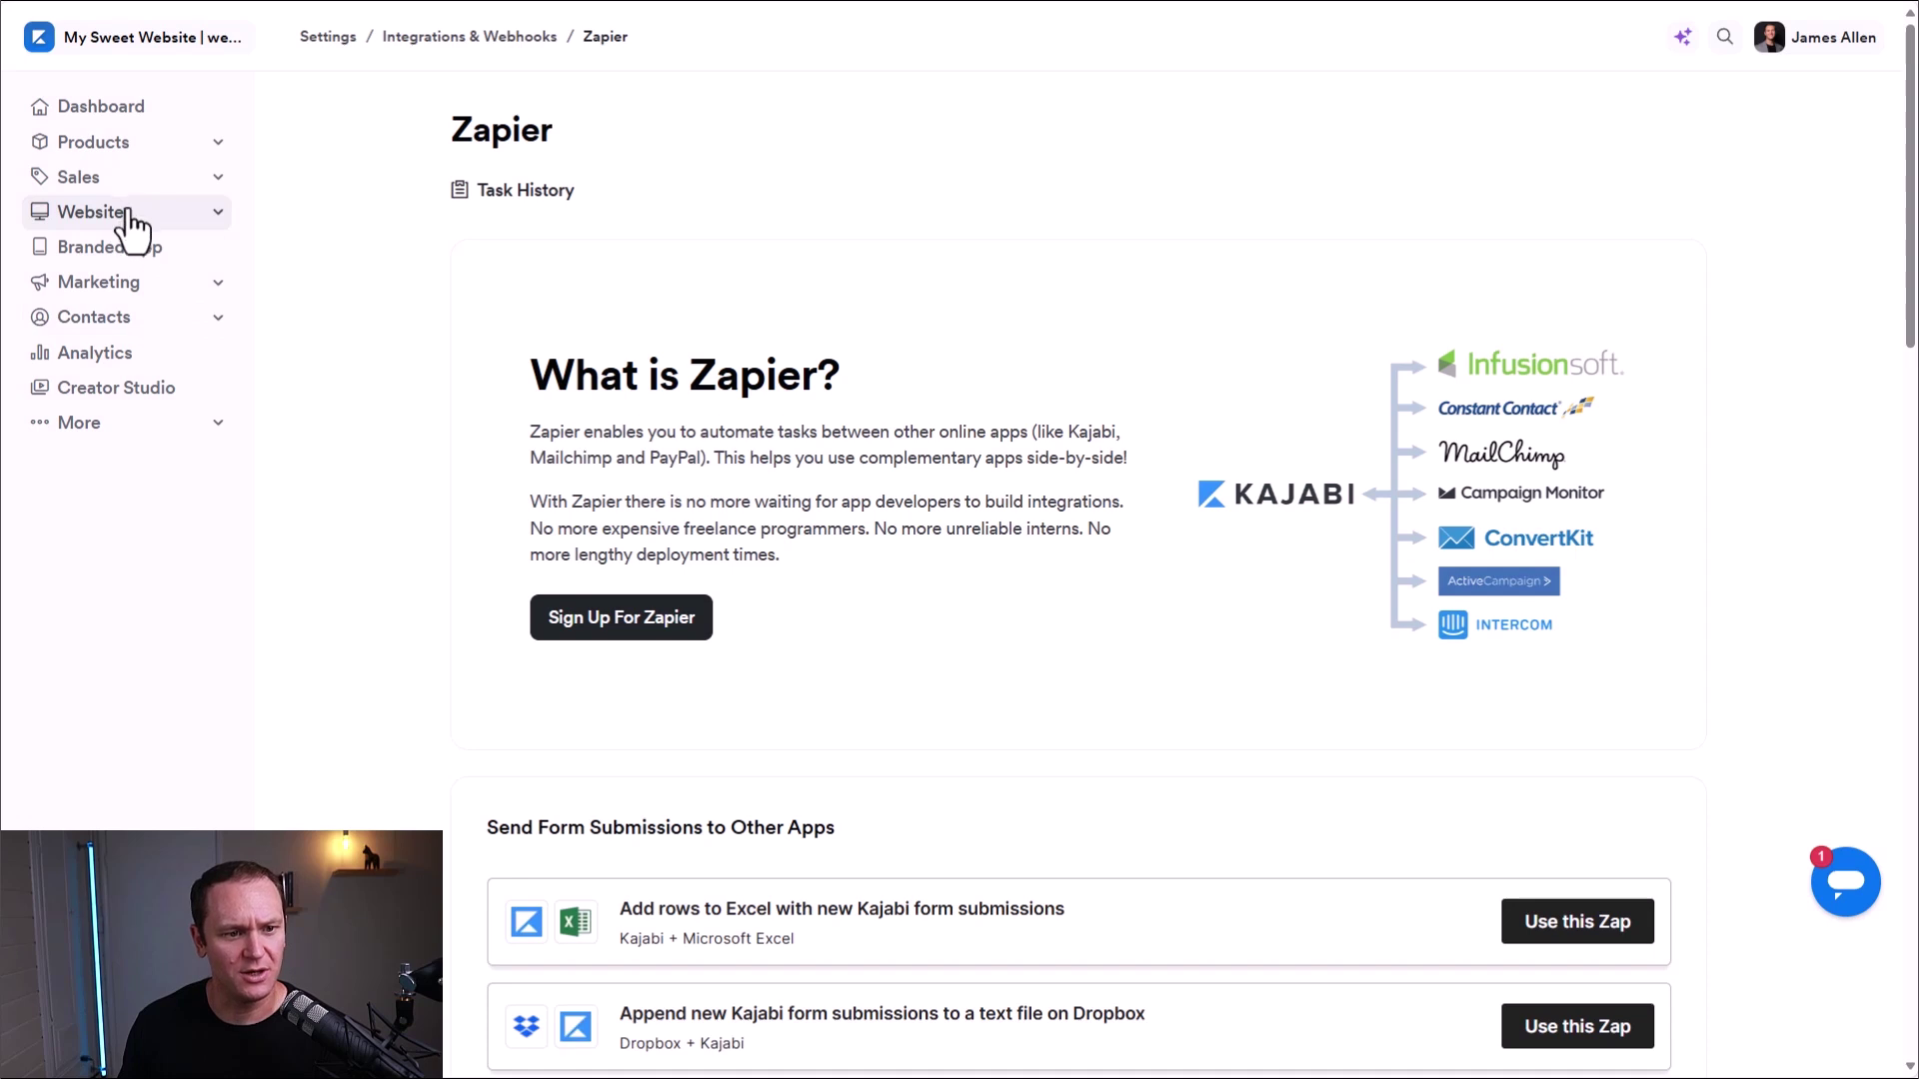
# - Return to the Kajabi site dashboard and open the Funnels list under Marketing
pyautogui.click(130, 214)
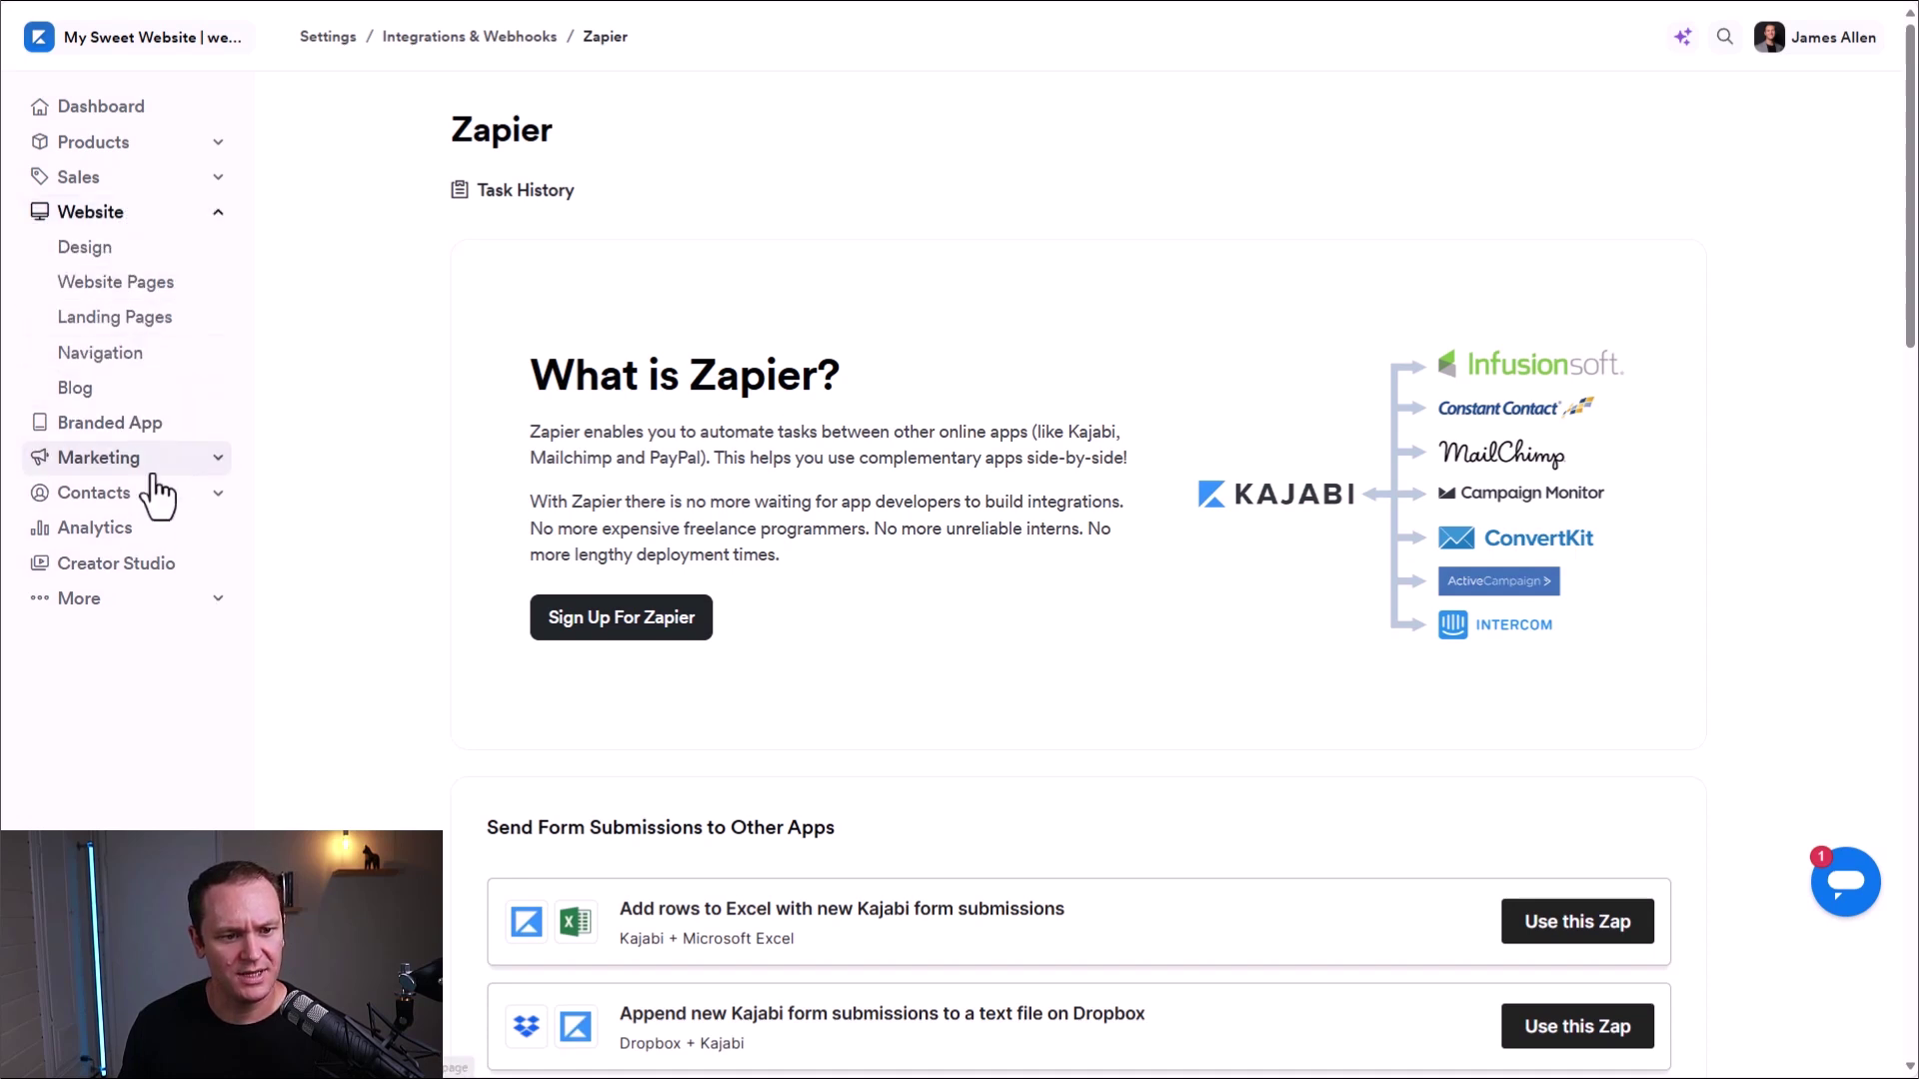
pyautogui.click(152, 468)
pyautogui.scroll(-1, 151, 480)
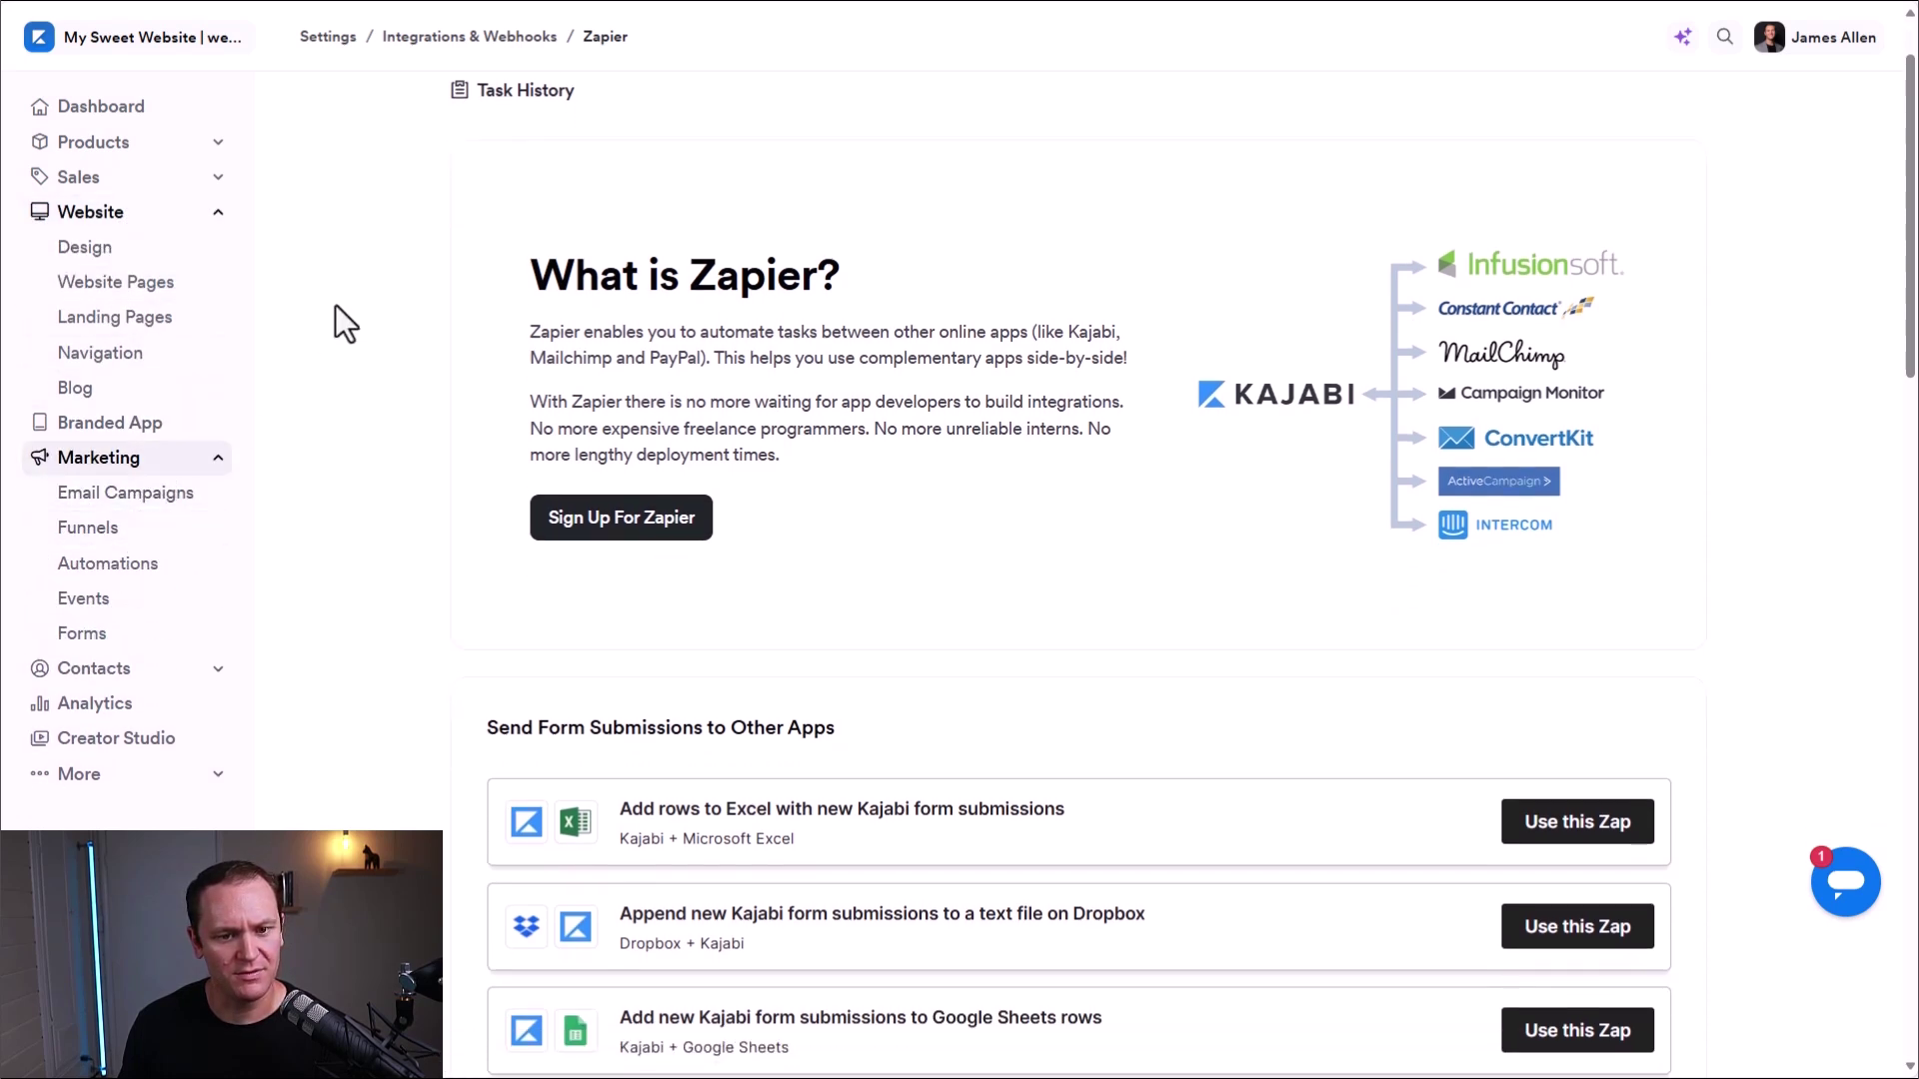
pyautogui.click(89, 528)
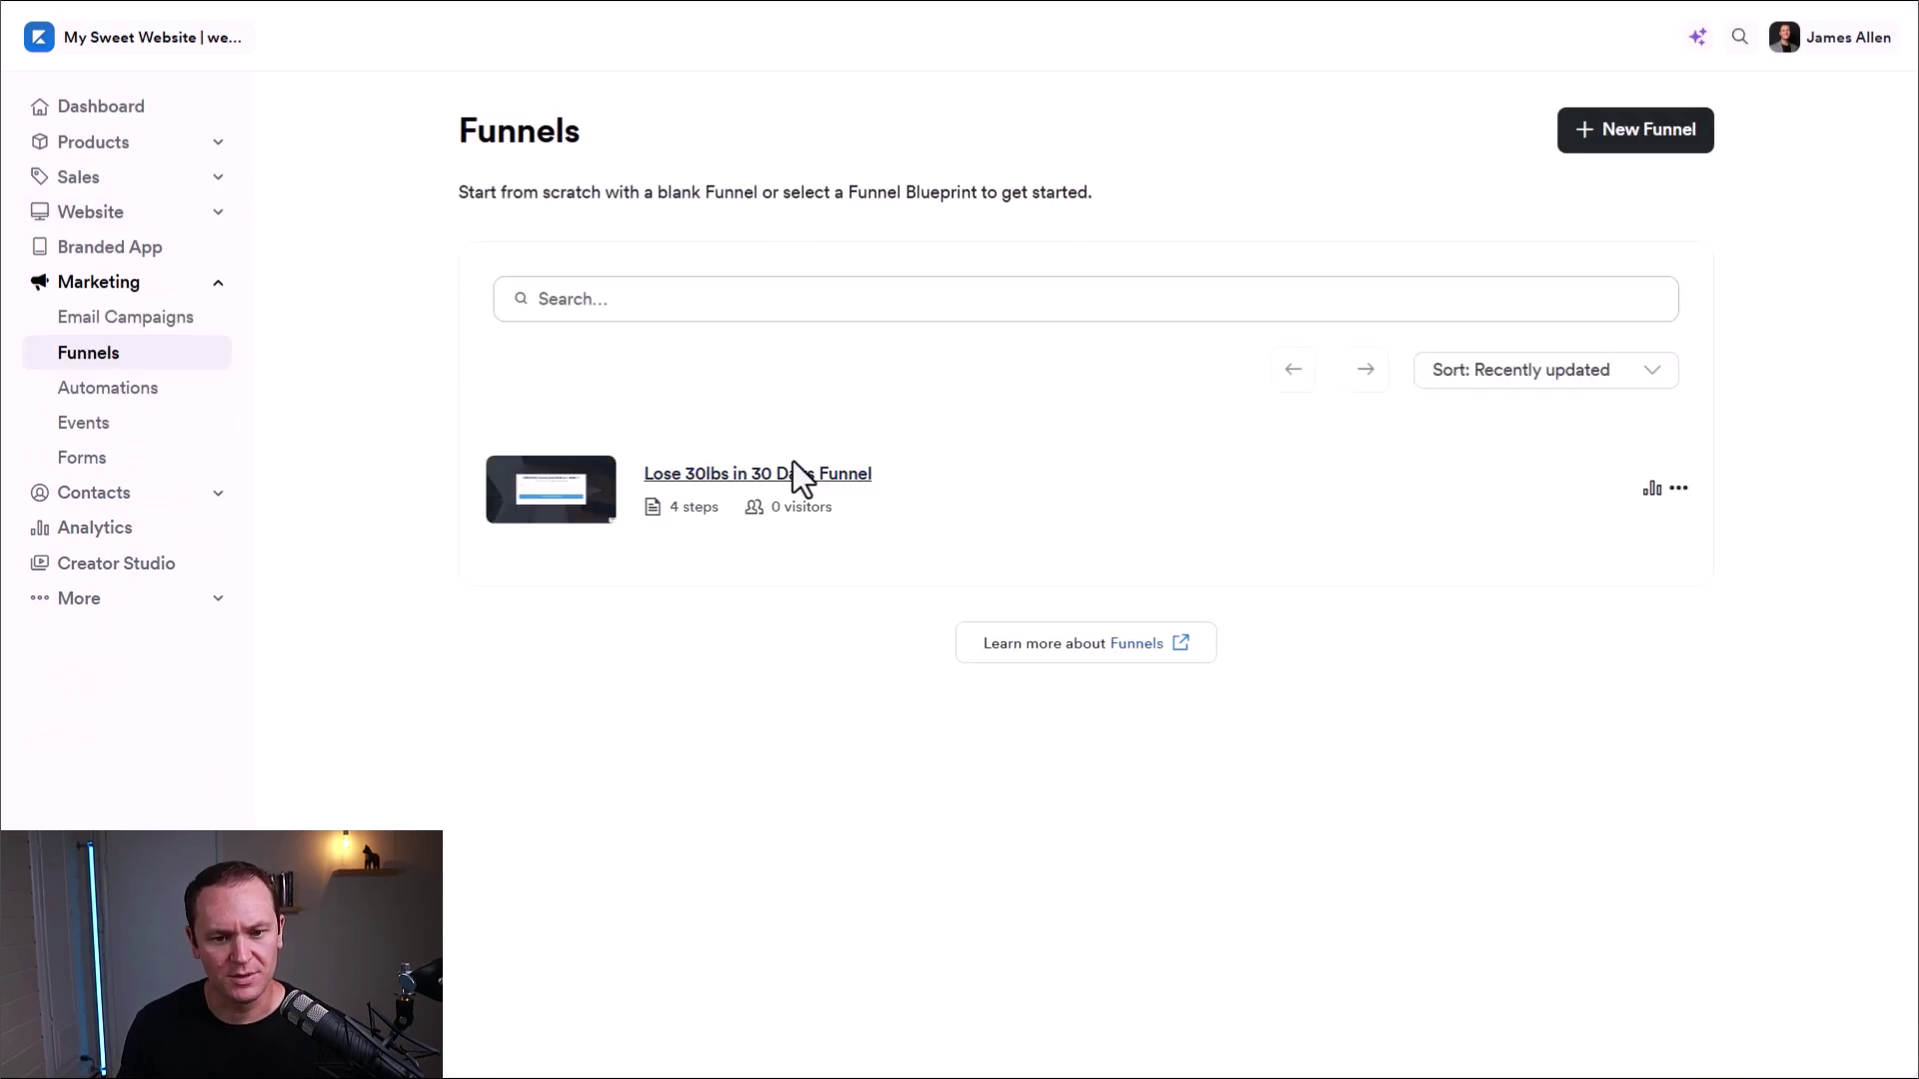
# - Open the Lose 30lbs in 30 Days Funnel and bring up its Lose 30 Sales Page for editing
pyautogui.click(791, 475)
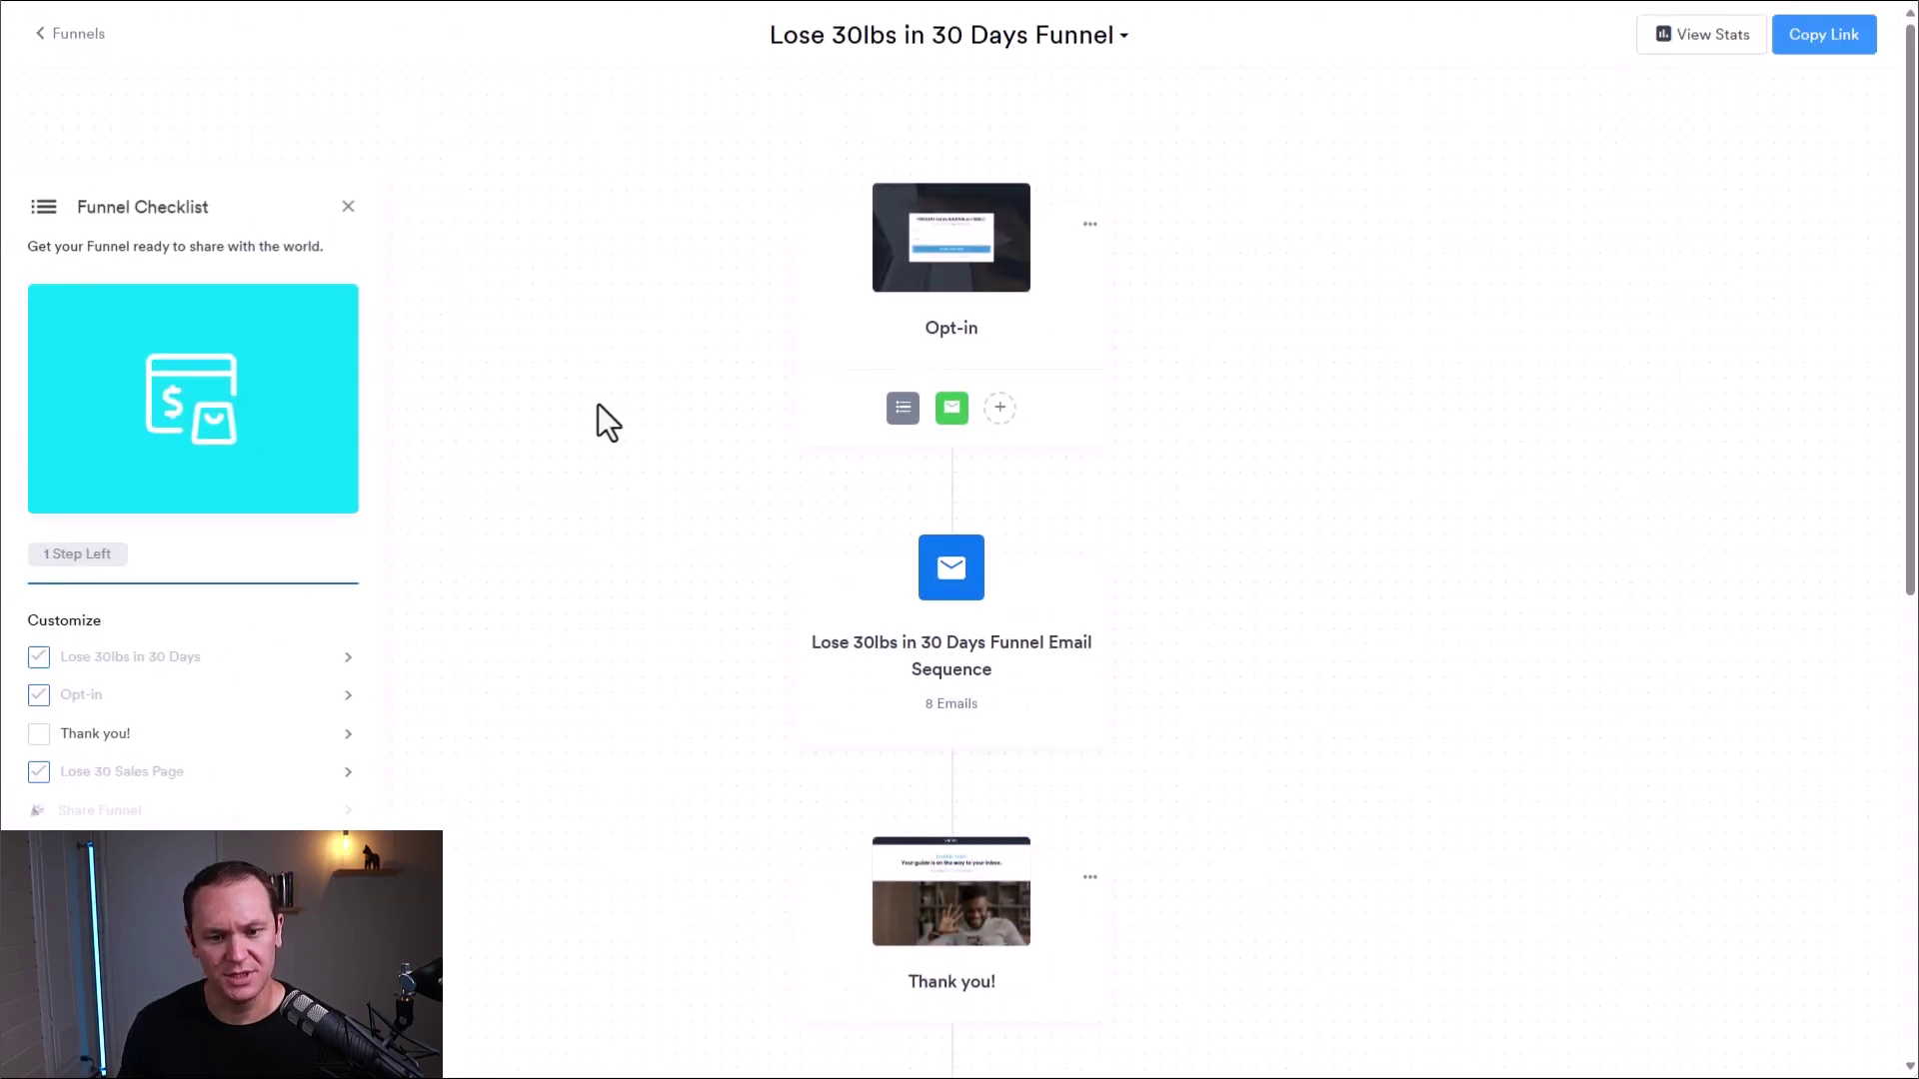
pyautogui.scroll(-8, 605, 427)
pyautogui.click(965, 440)
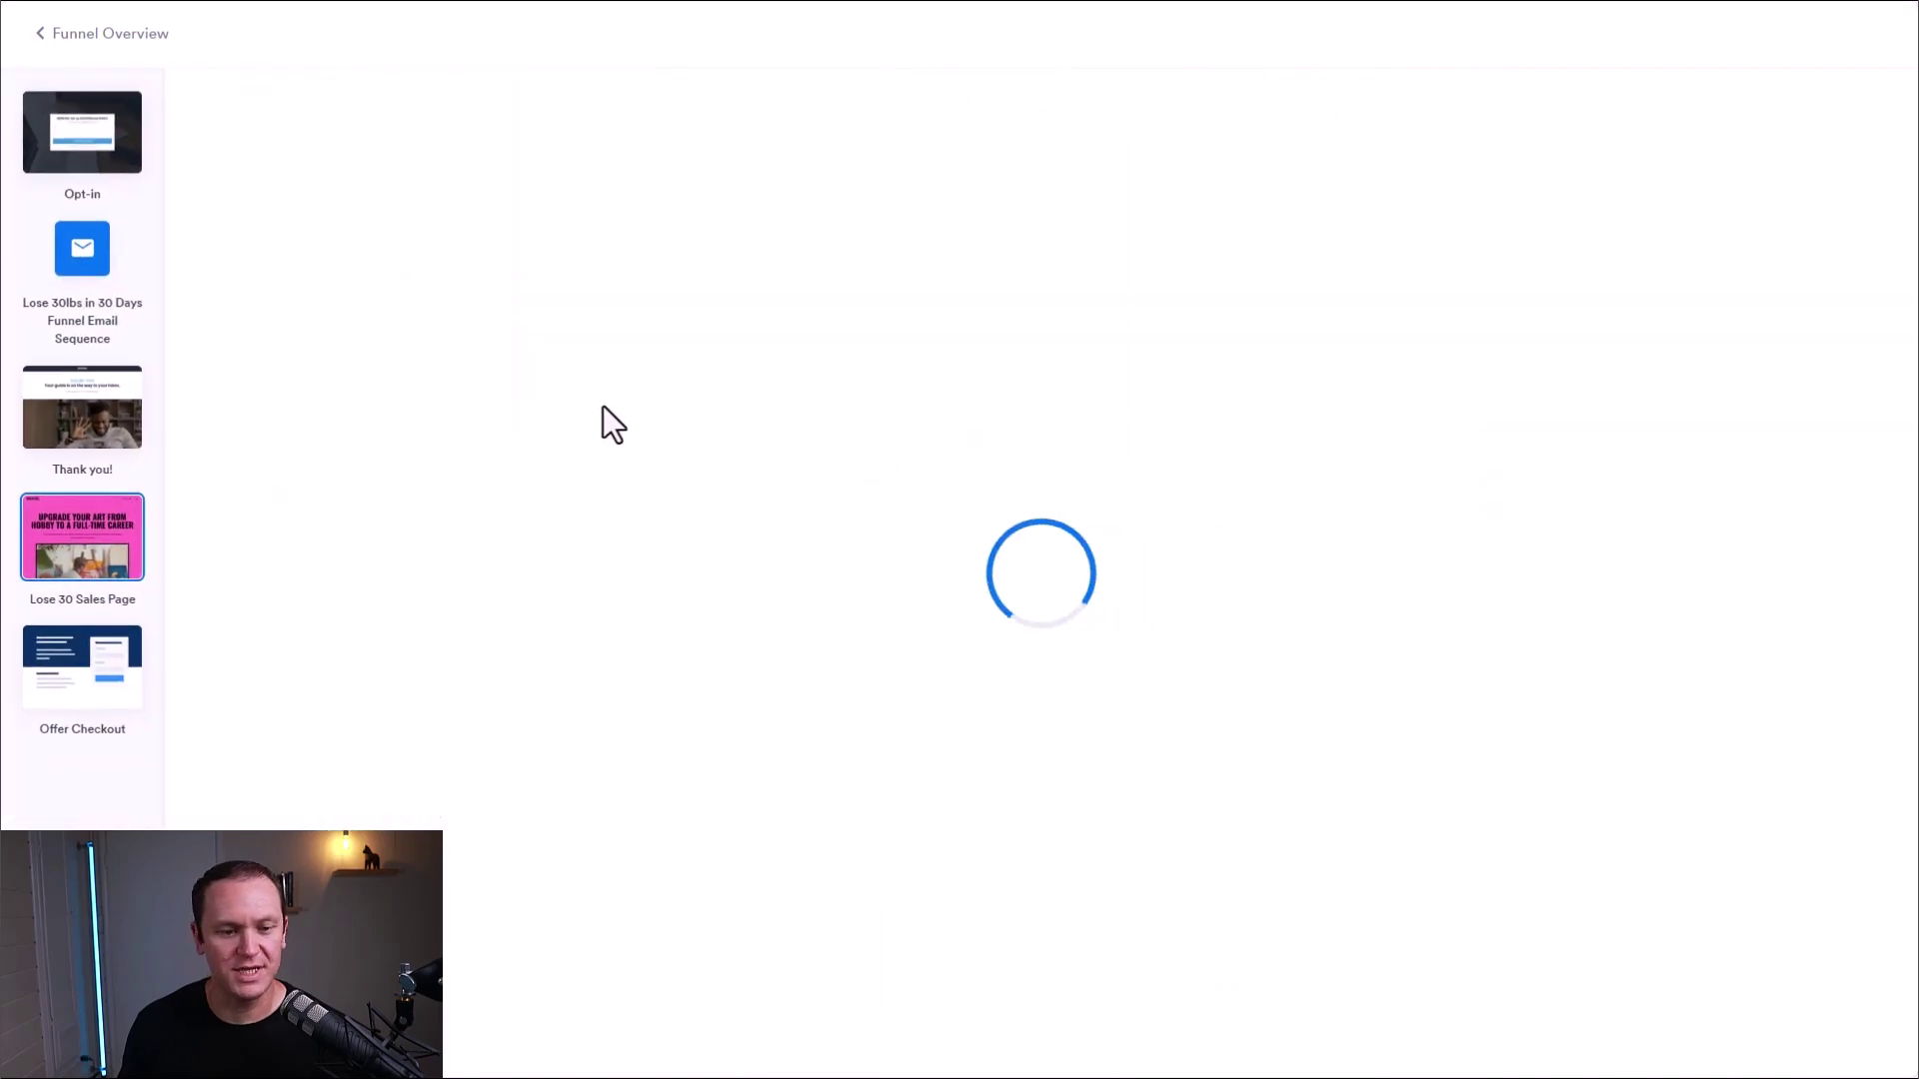
# - Examine the sales page's pricing section with the Payment Plan and Pay in Full cards and their Register Now buttons
pyautogui.scroll(-10, 1232, 382)
pyautogui.scroll(10, 1231, 383)
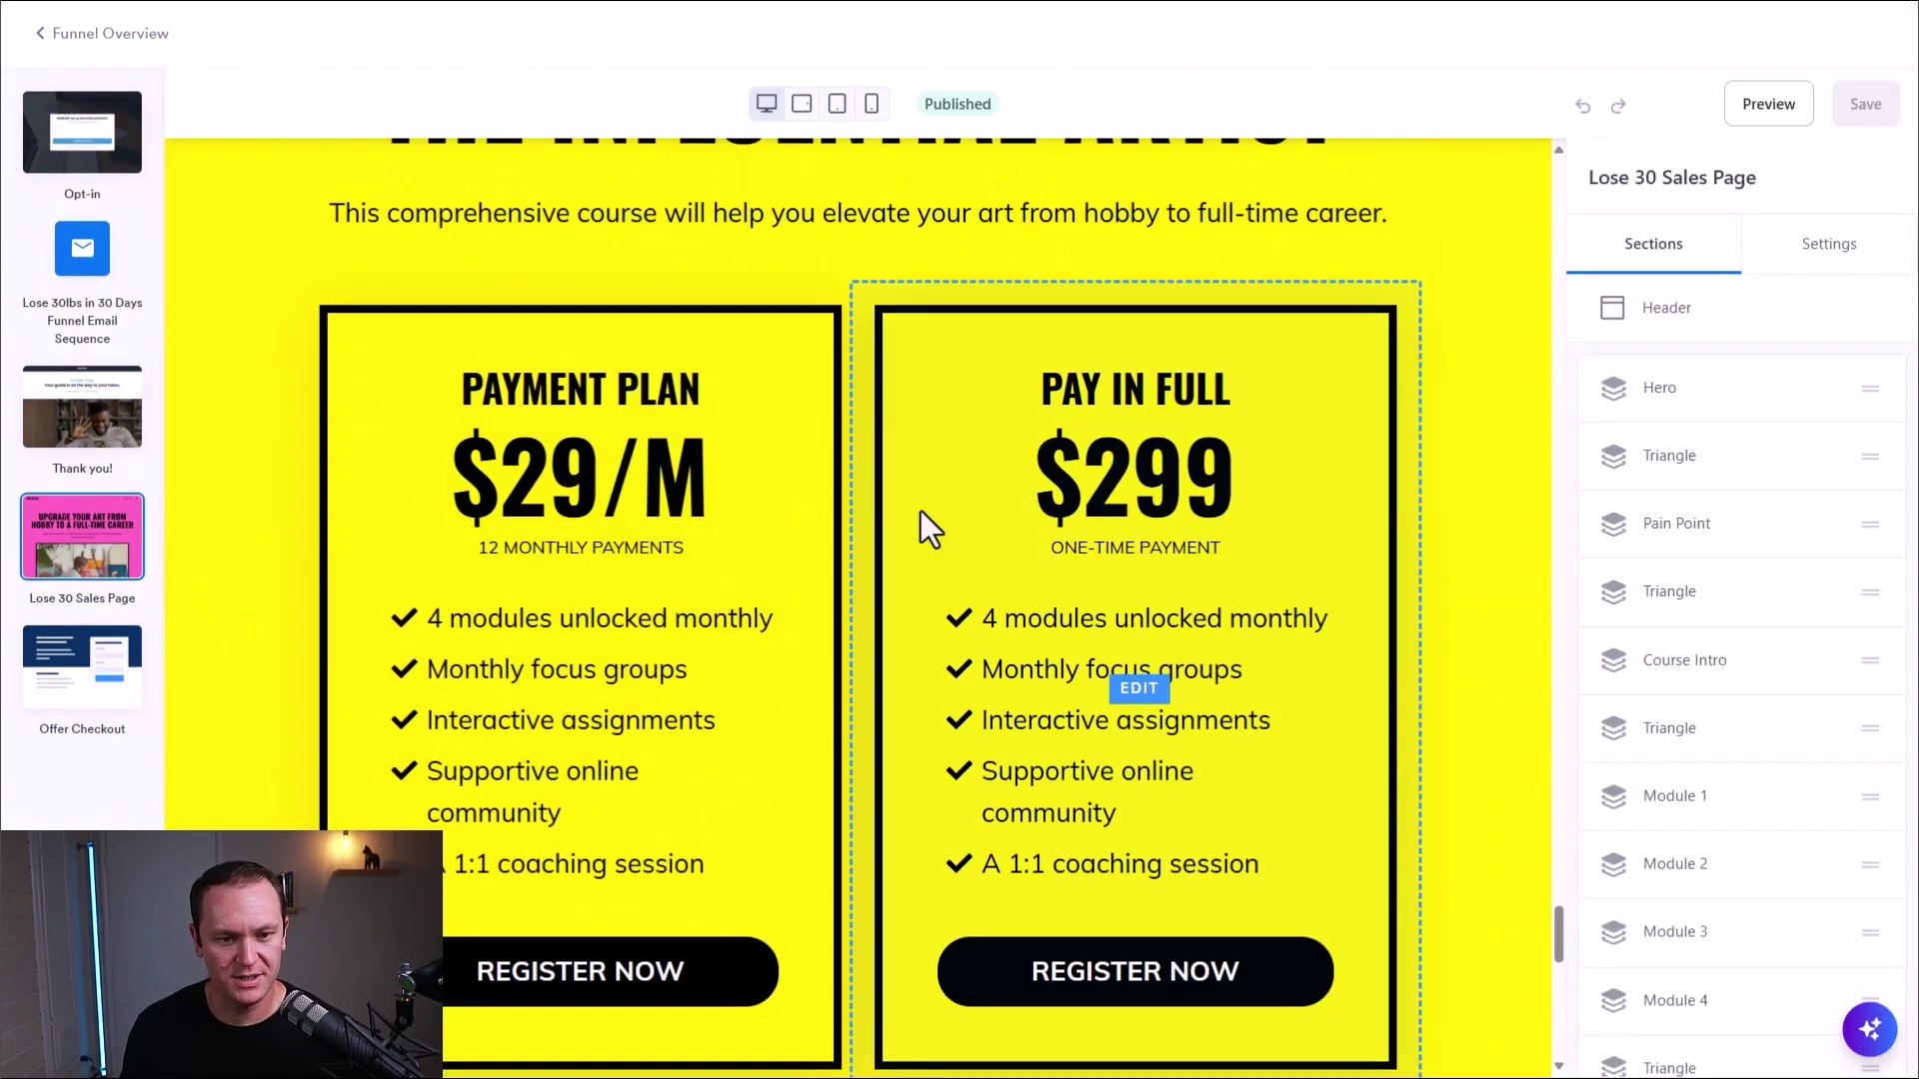
pyautogui.scroll(-3, 734, 605)
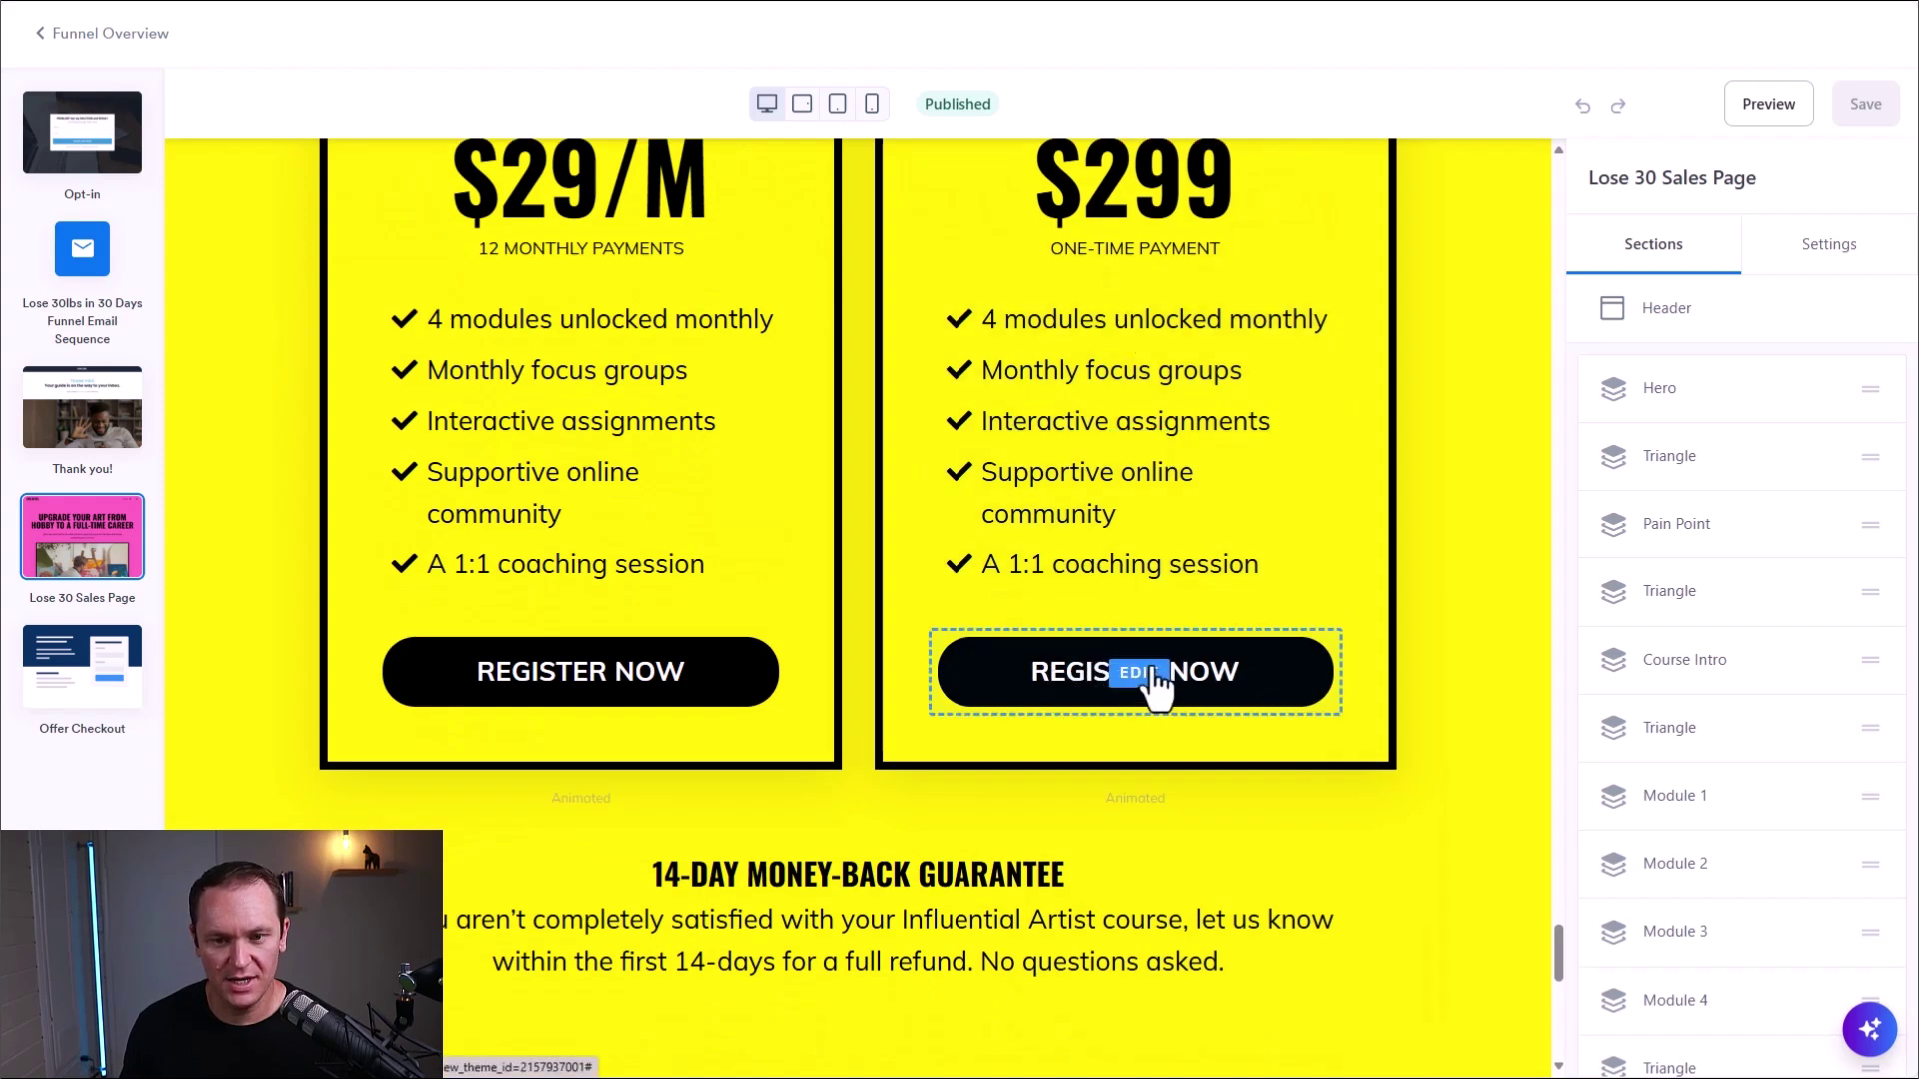
pyautogui.scroll(7, 997, 420)
pyautogui.scroll(-2, 951, 280)
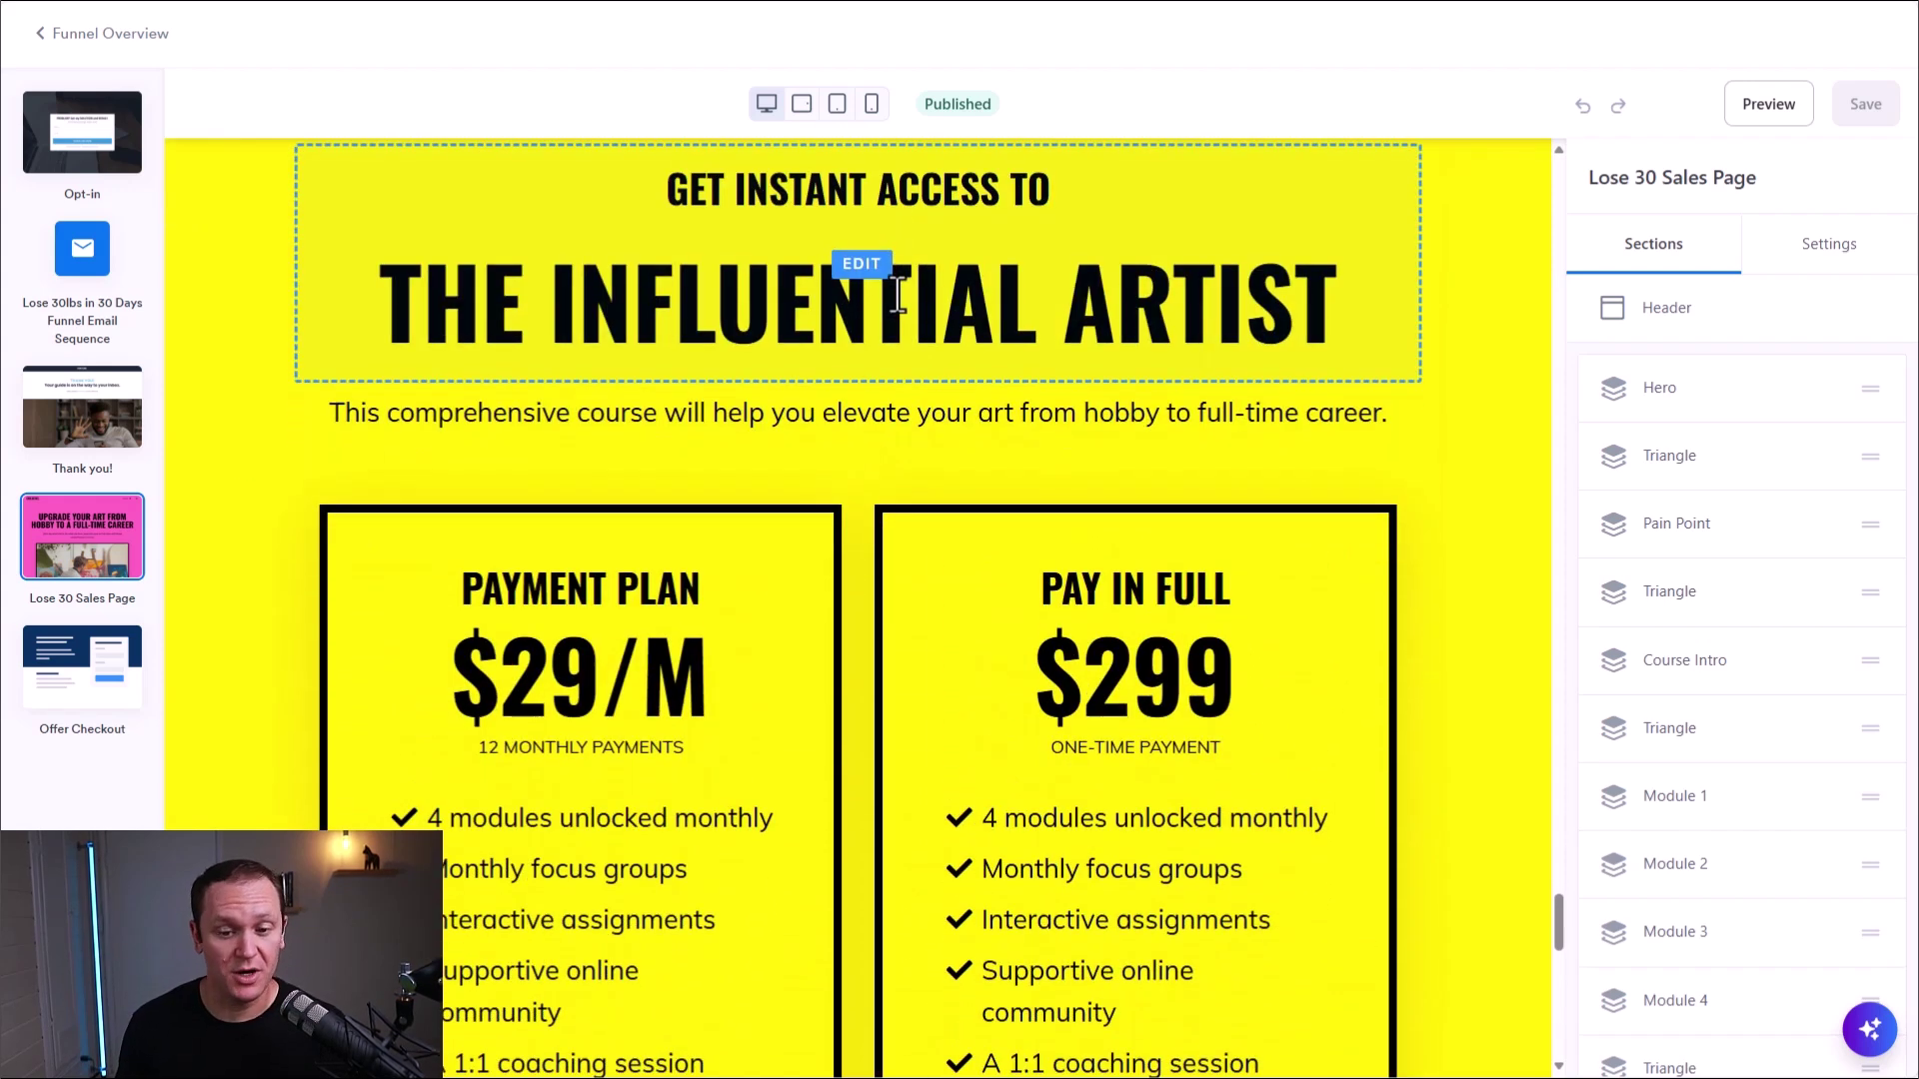
pyautogui.scroll(-1, 899, 294)
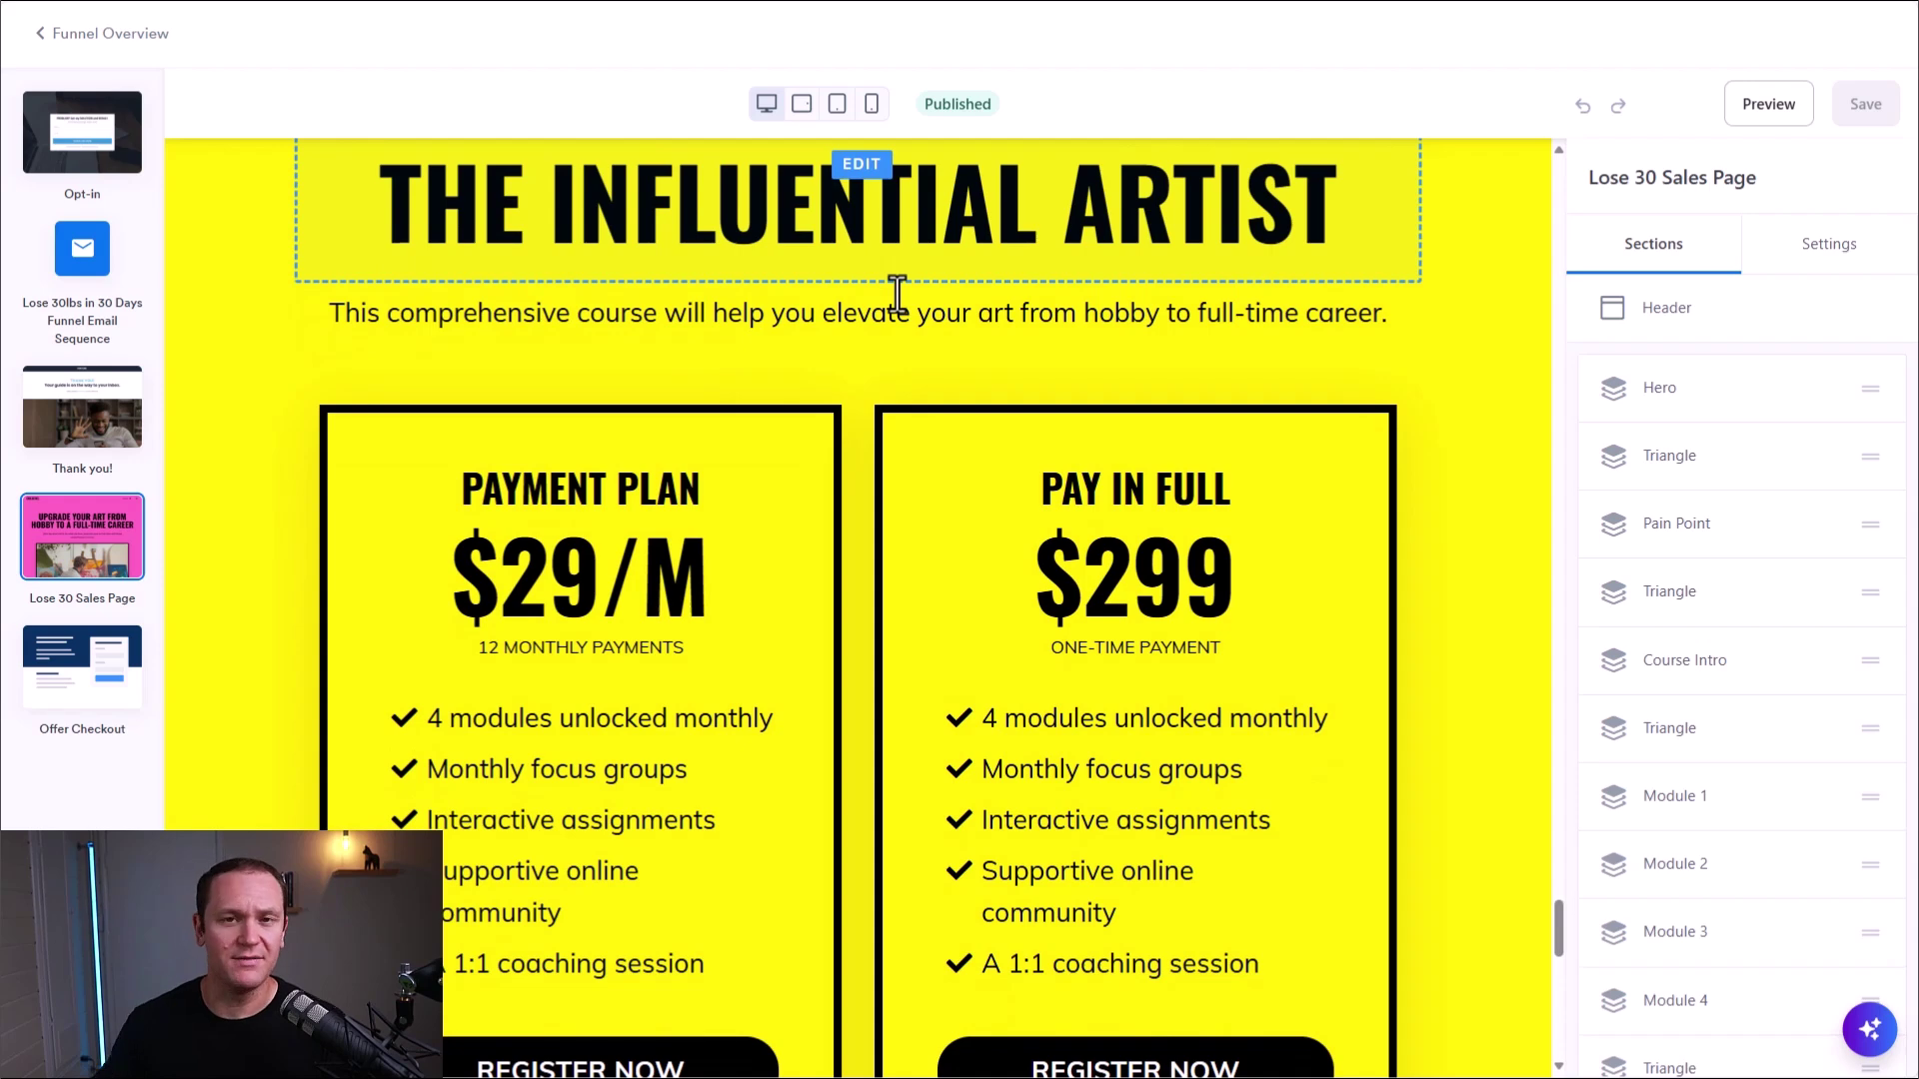
pyautogui.scroll(-2, 870, 372)
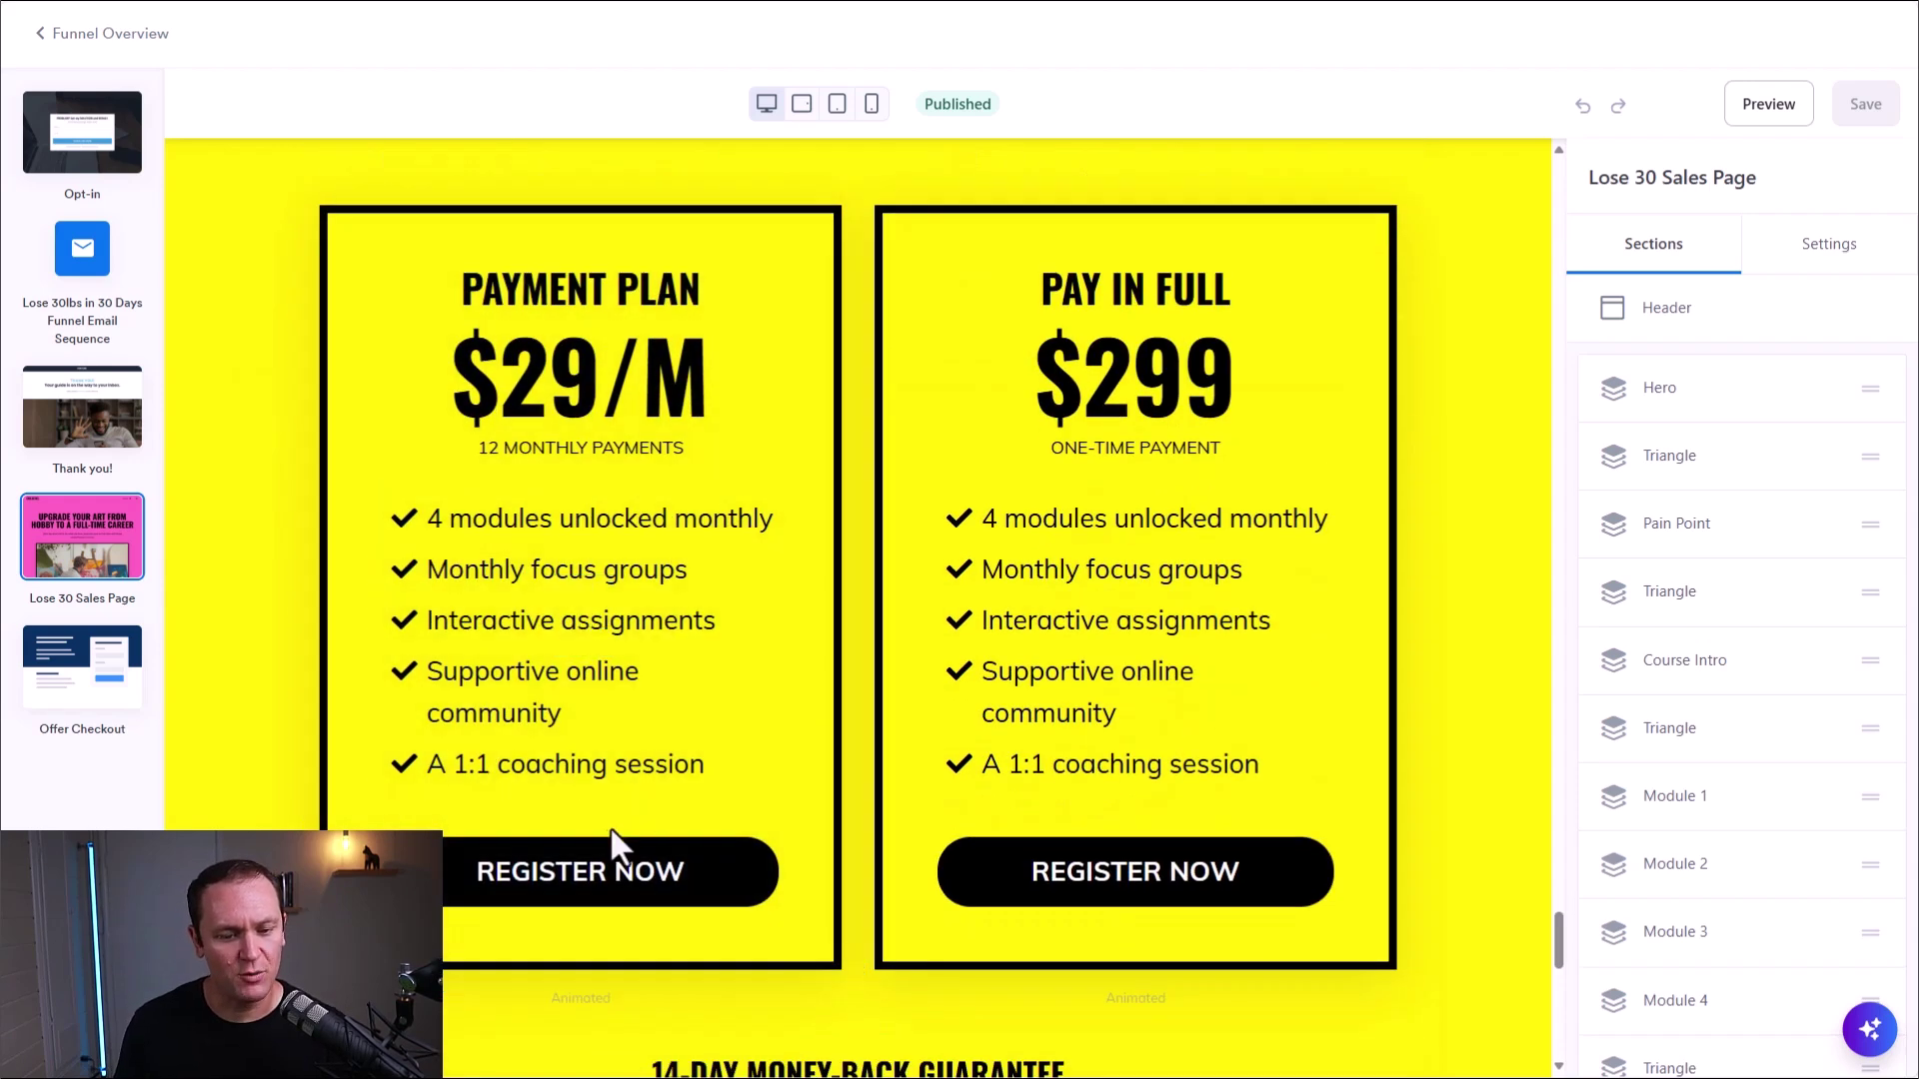
# - Open the Pay in Full pricing card for editing and expand its Call To Action settings
pyautogui.click(1070, 903)
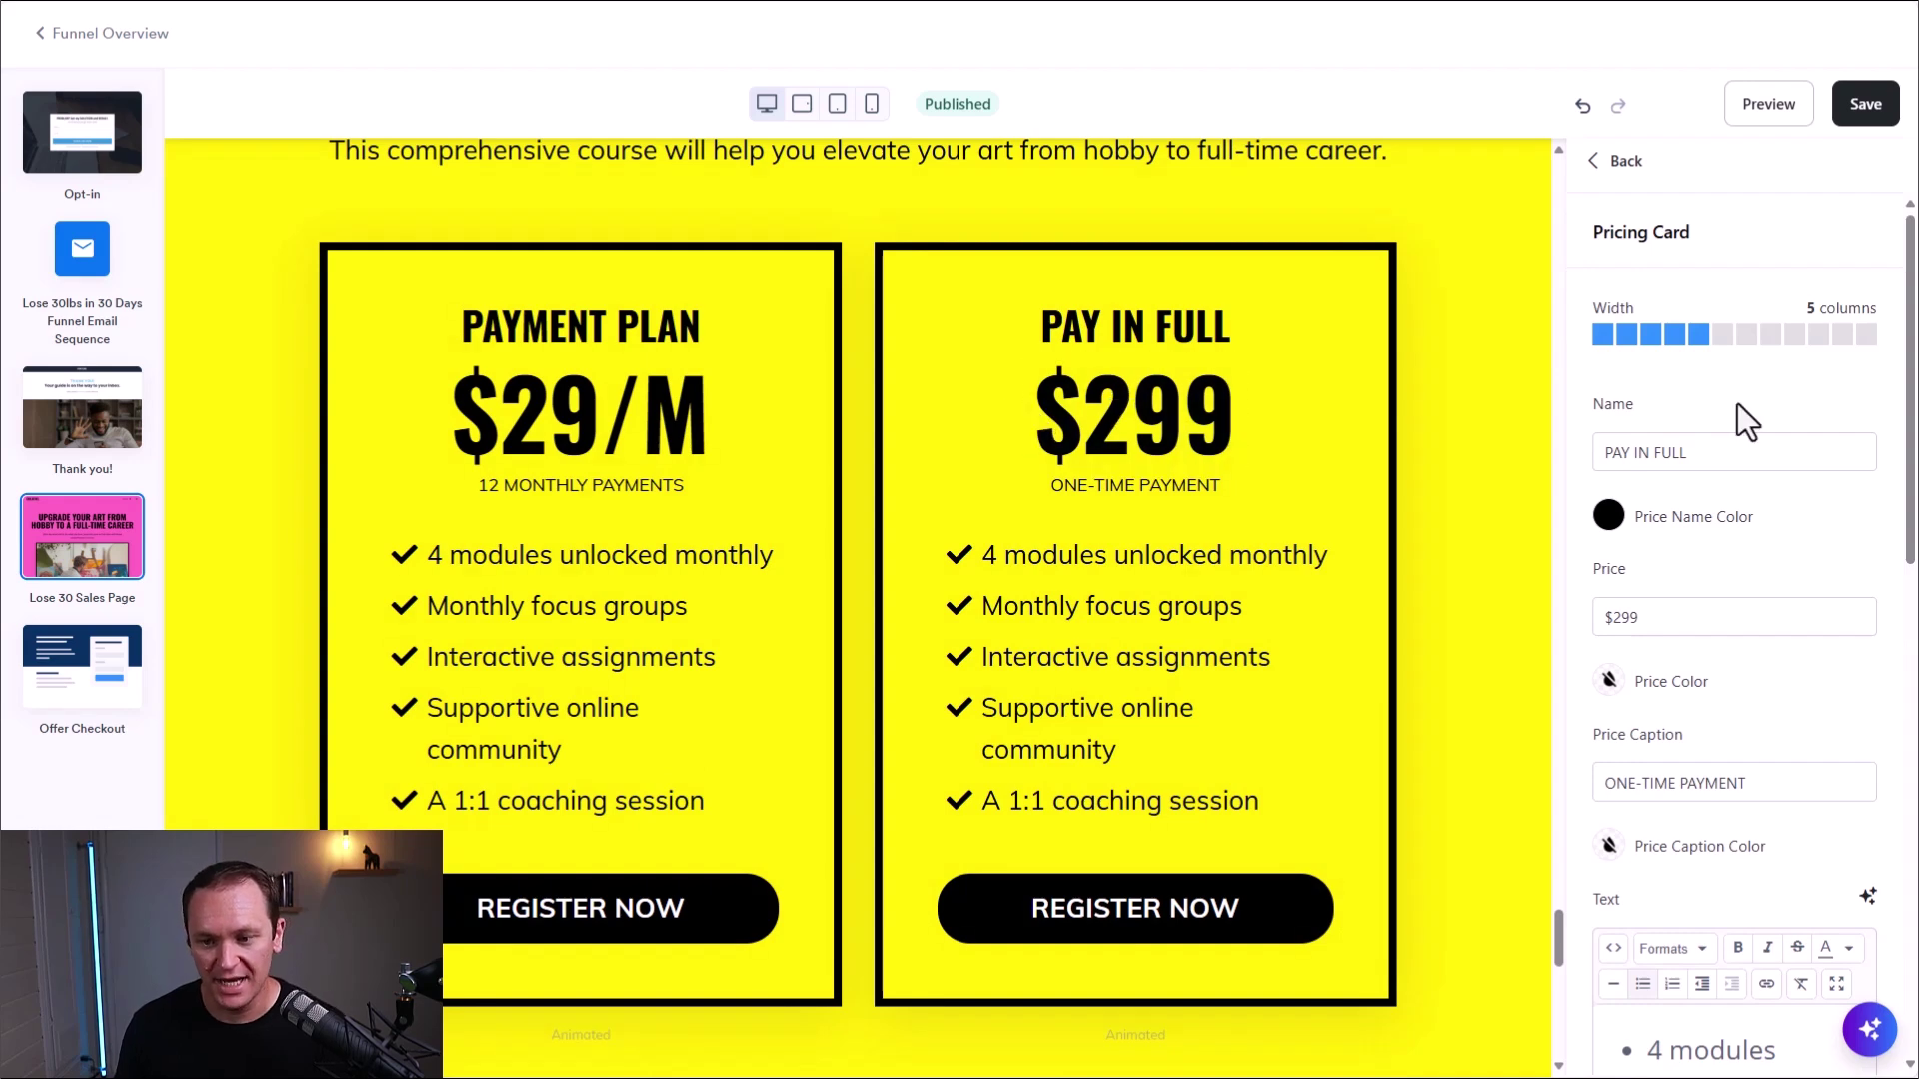
pyautogui.scroll(-3, 1738, 404)
pyautogui.scroll(2, 1740, 401)
pyautogui.scroll(-4, 1739, 400)
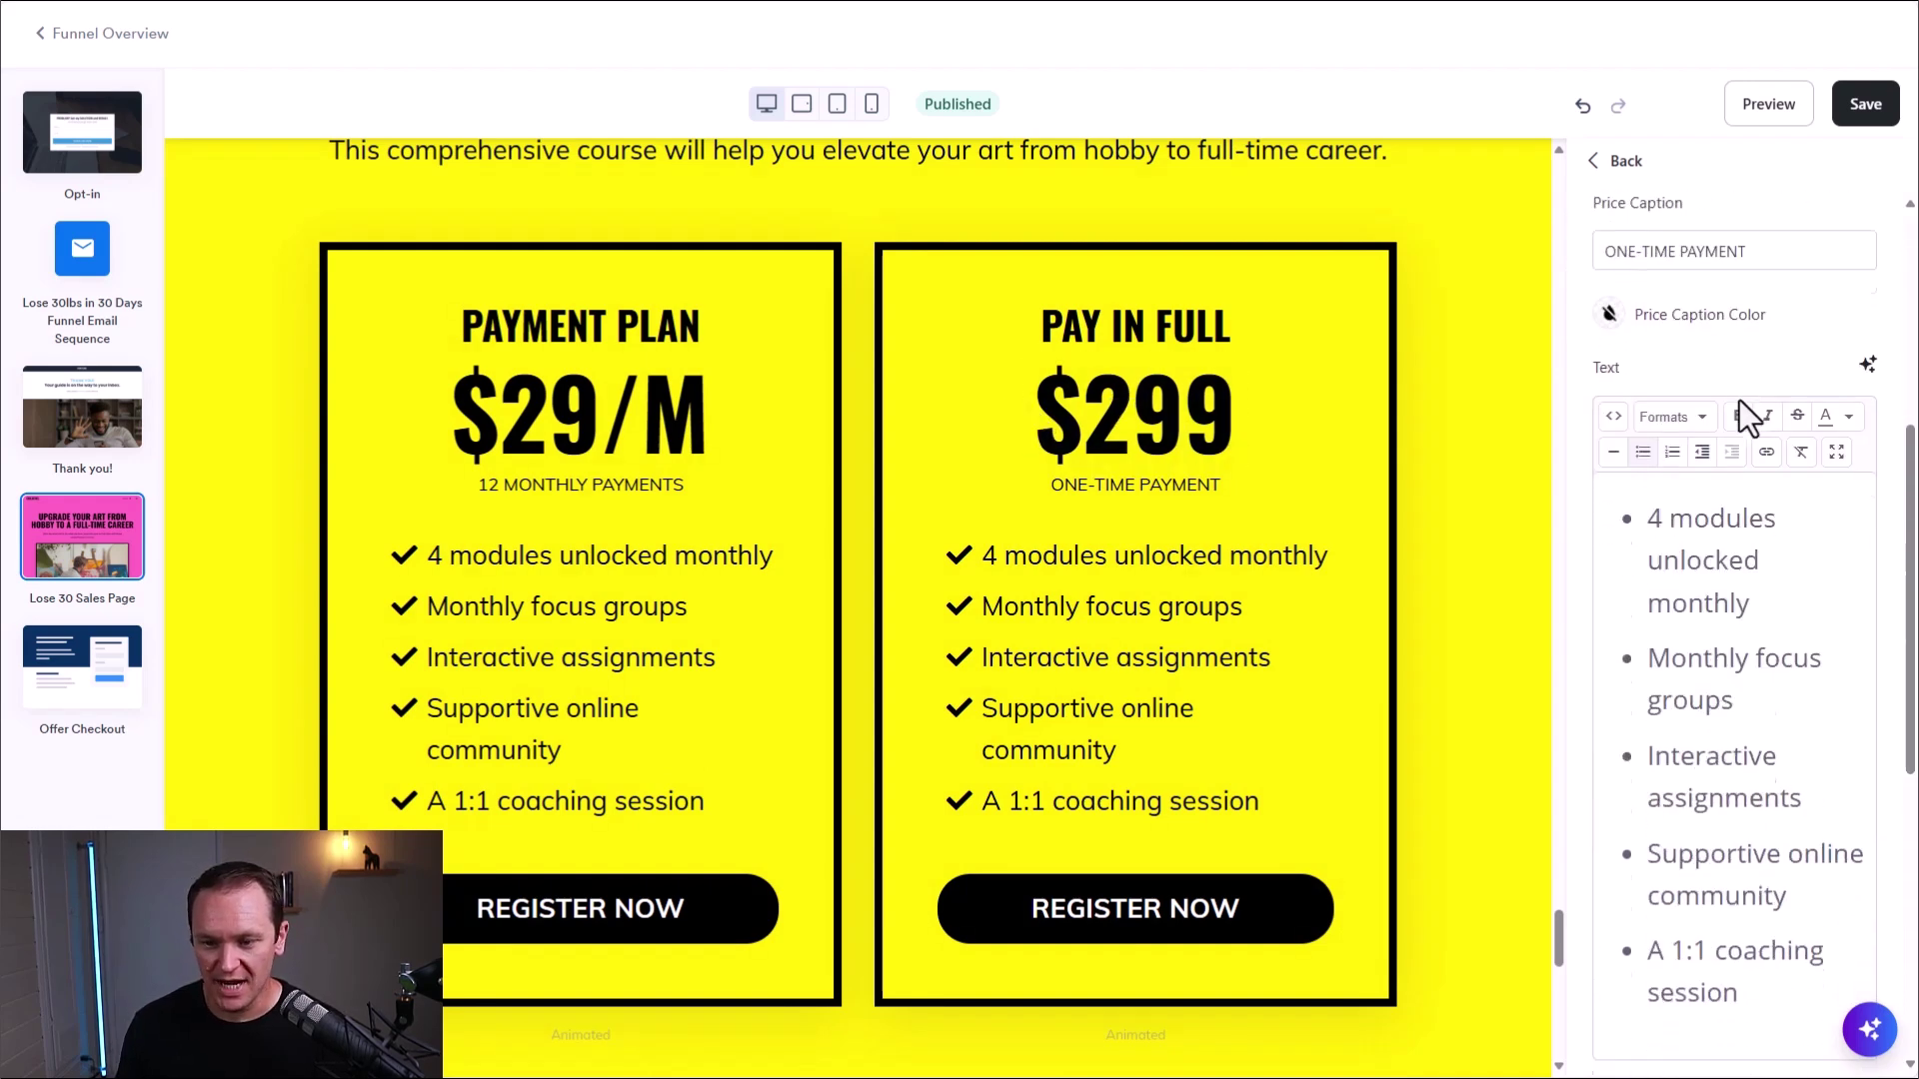
pyautogui.scroll(-7, 1739, 400)
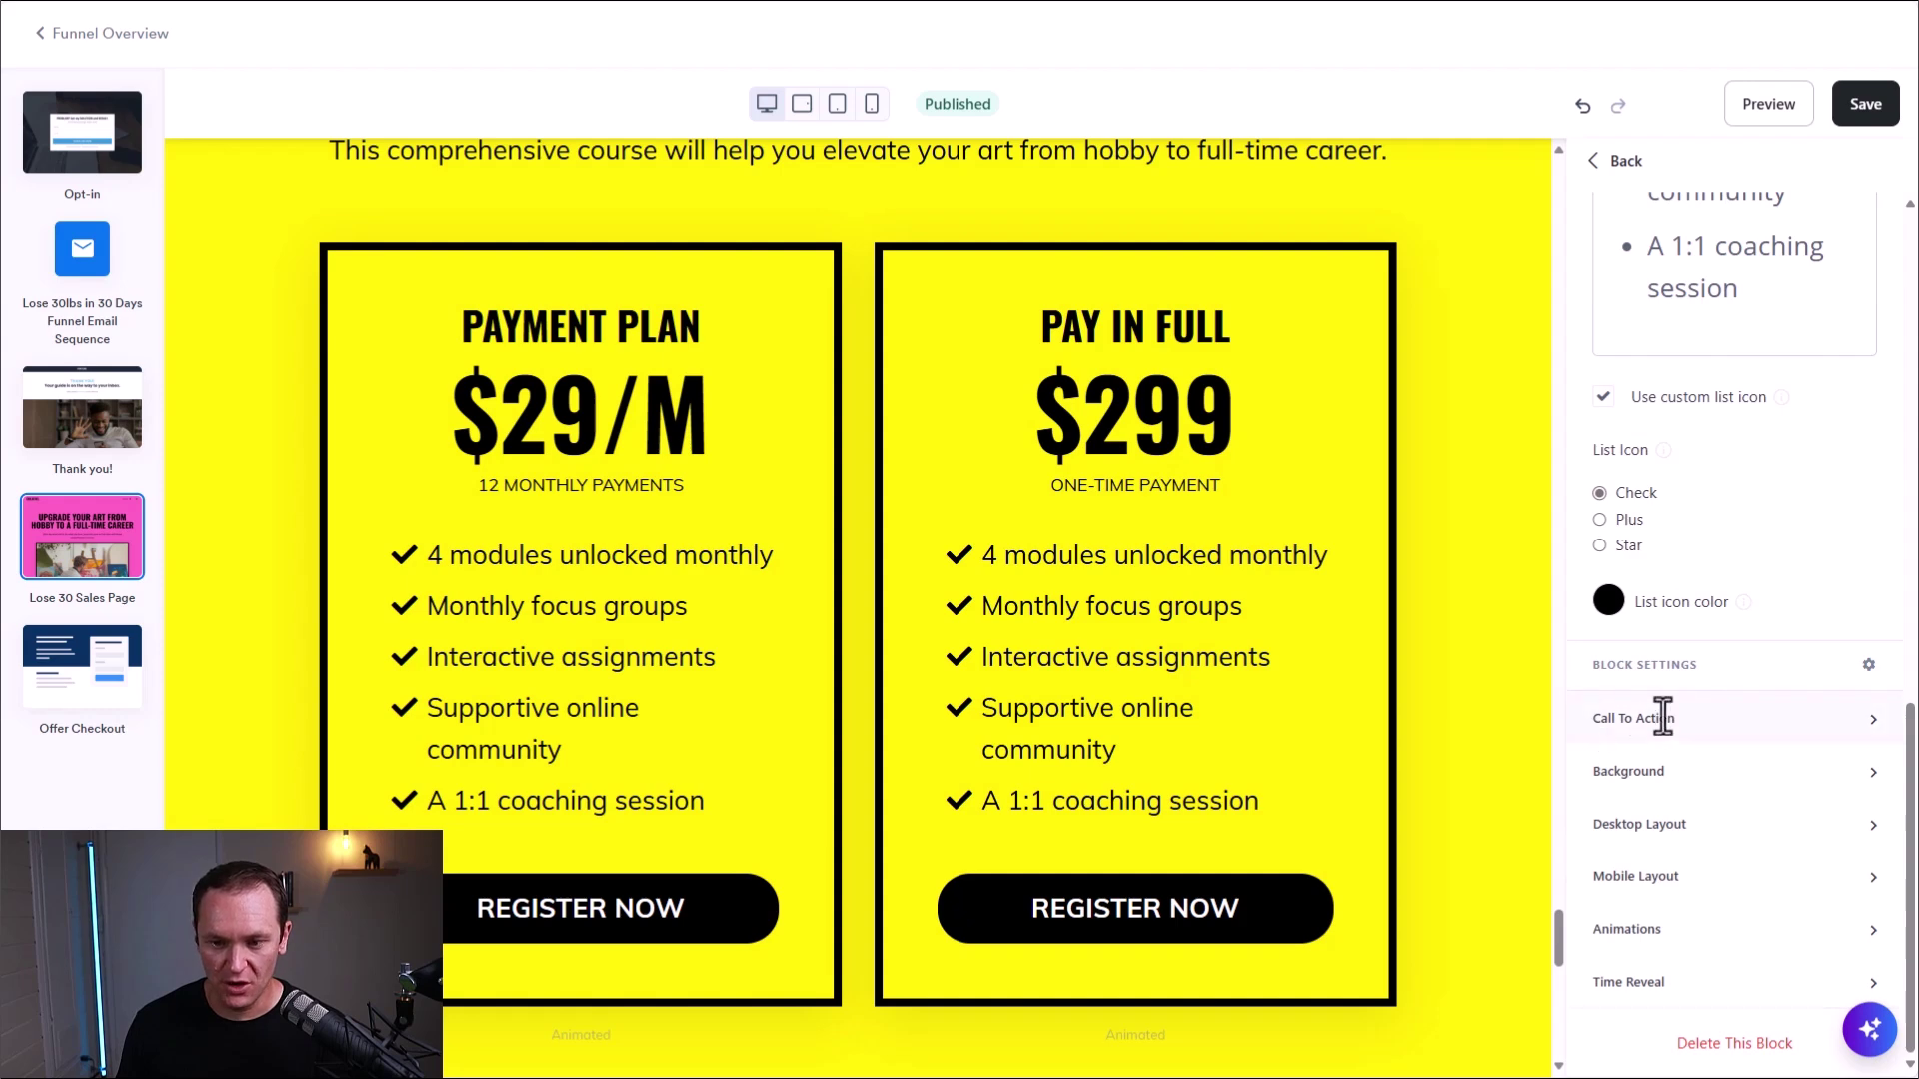
pyautogui.click(1701, 725)
pyautogui.scroll(-5, 1719, 706)
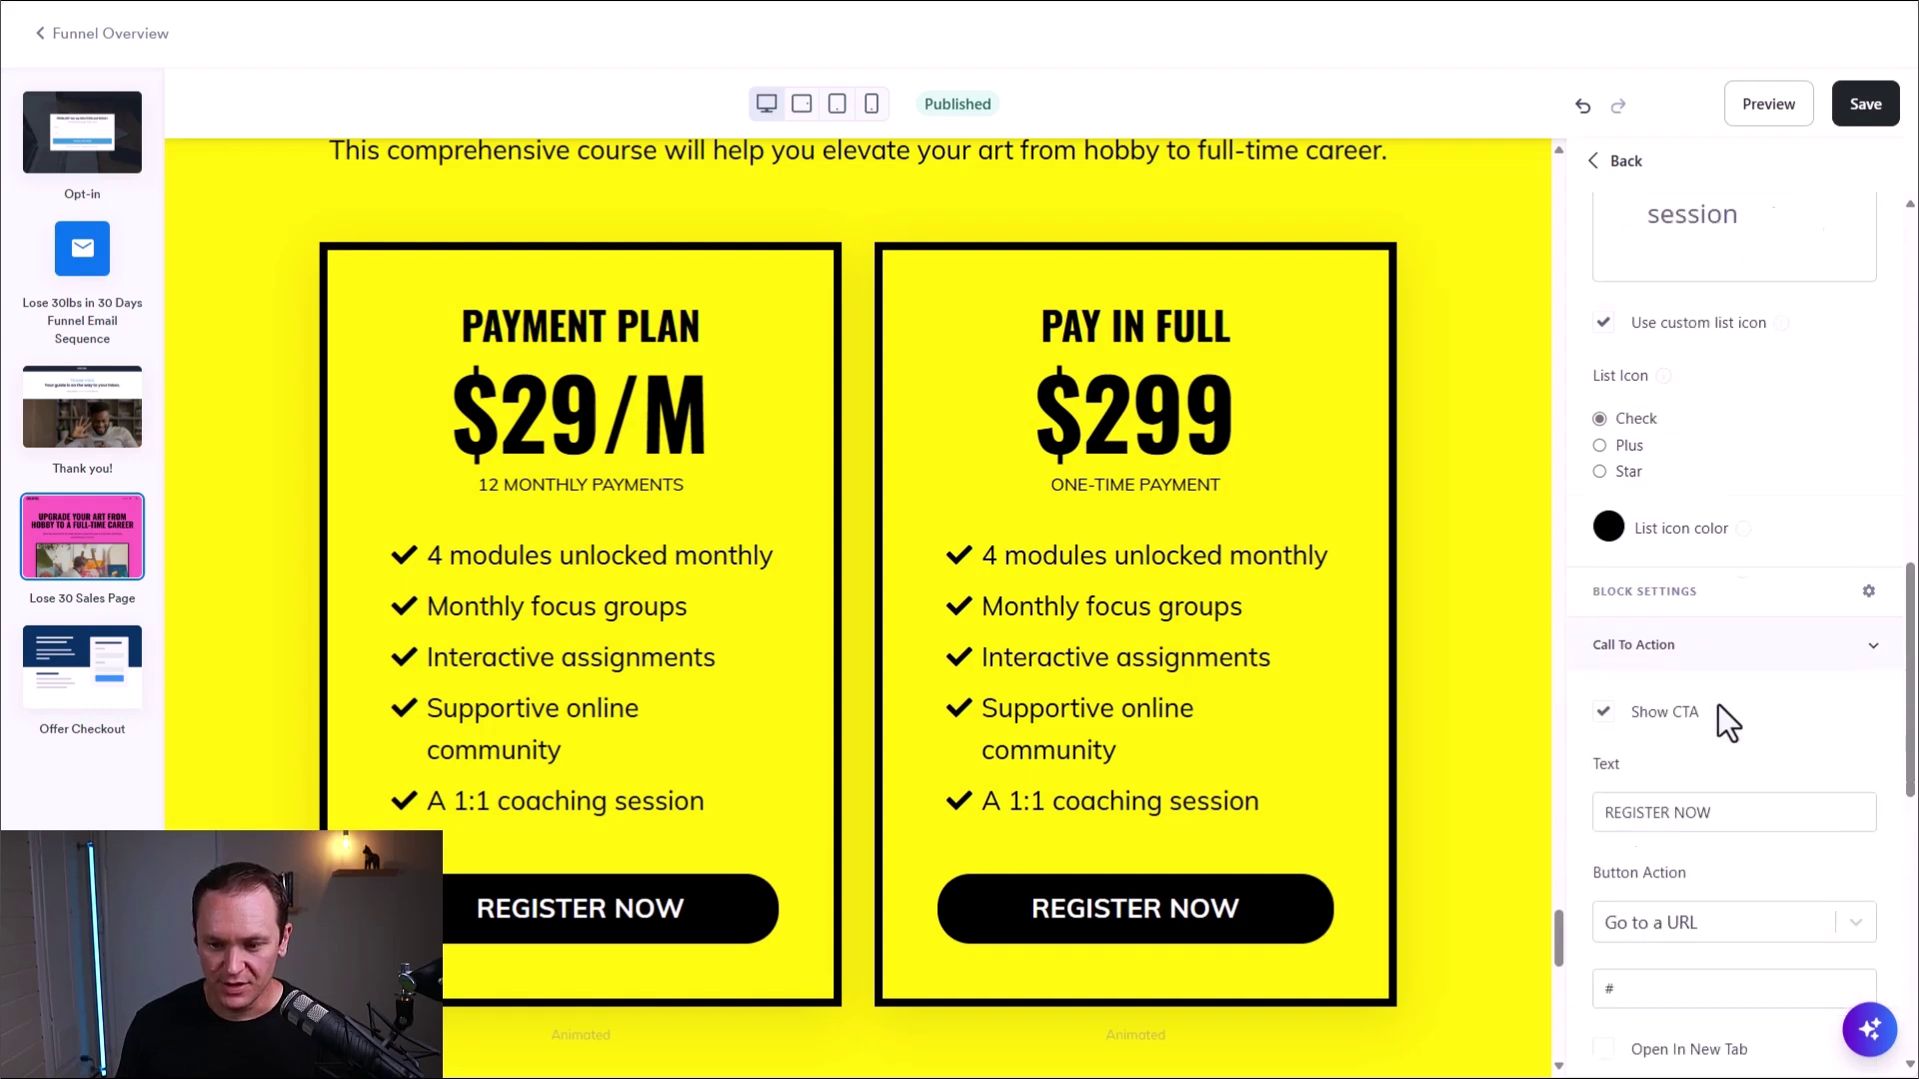
# - Set the Pay in Full card's button action to Go to a Checkout Page with the Lose 30lbs in 30 Days offer
pyautogui.click(1715, 499)
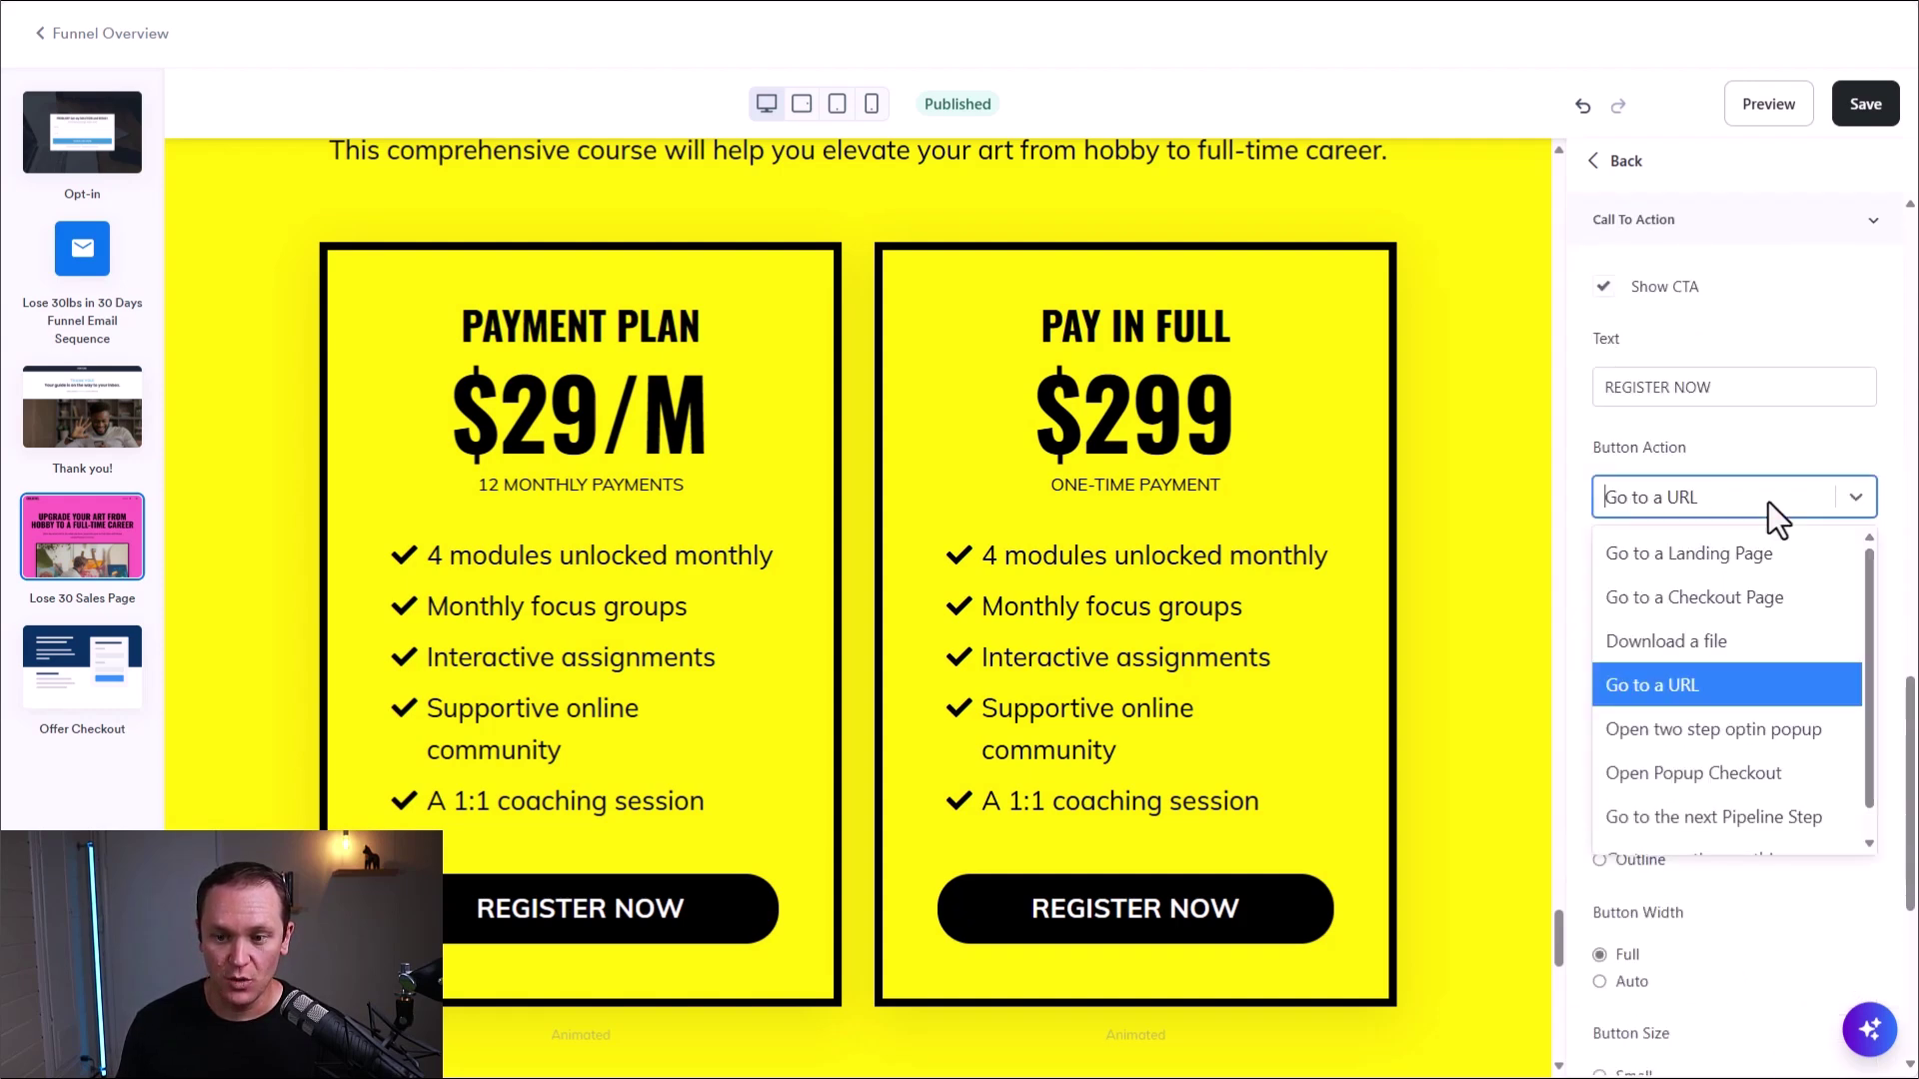
pyautogui.click(1752, 598)
pyautogui.click(1732, 574)
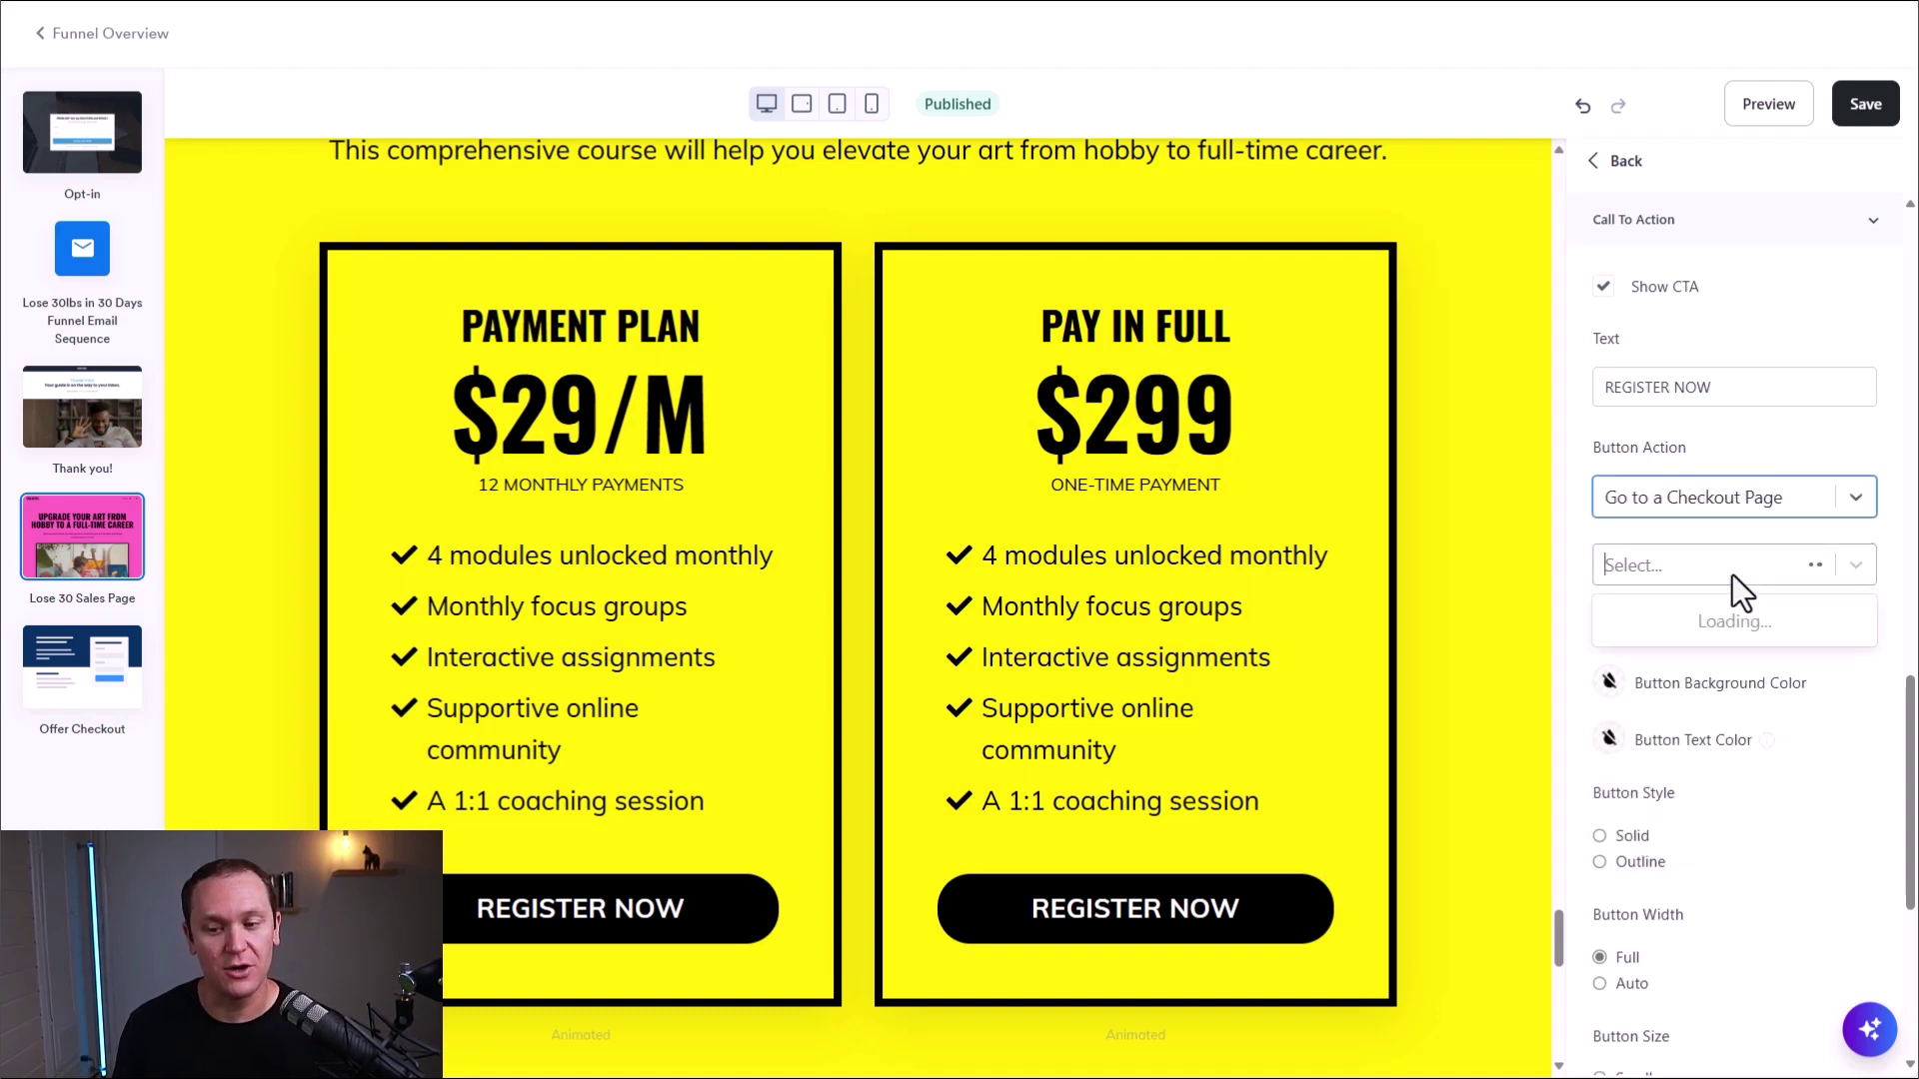
pyautogui.click(1696, 641)
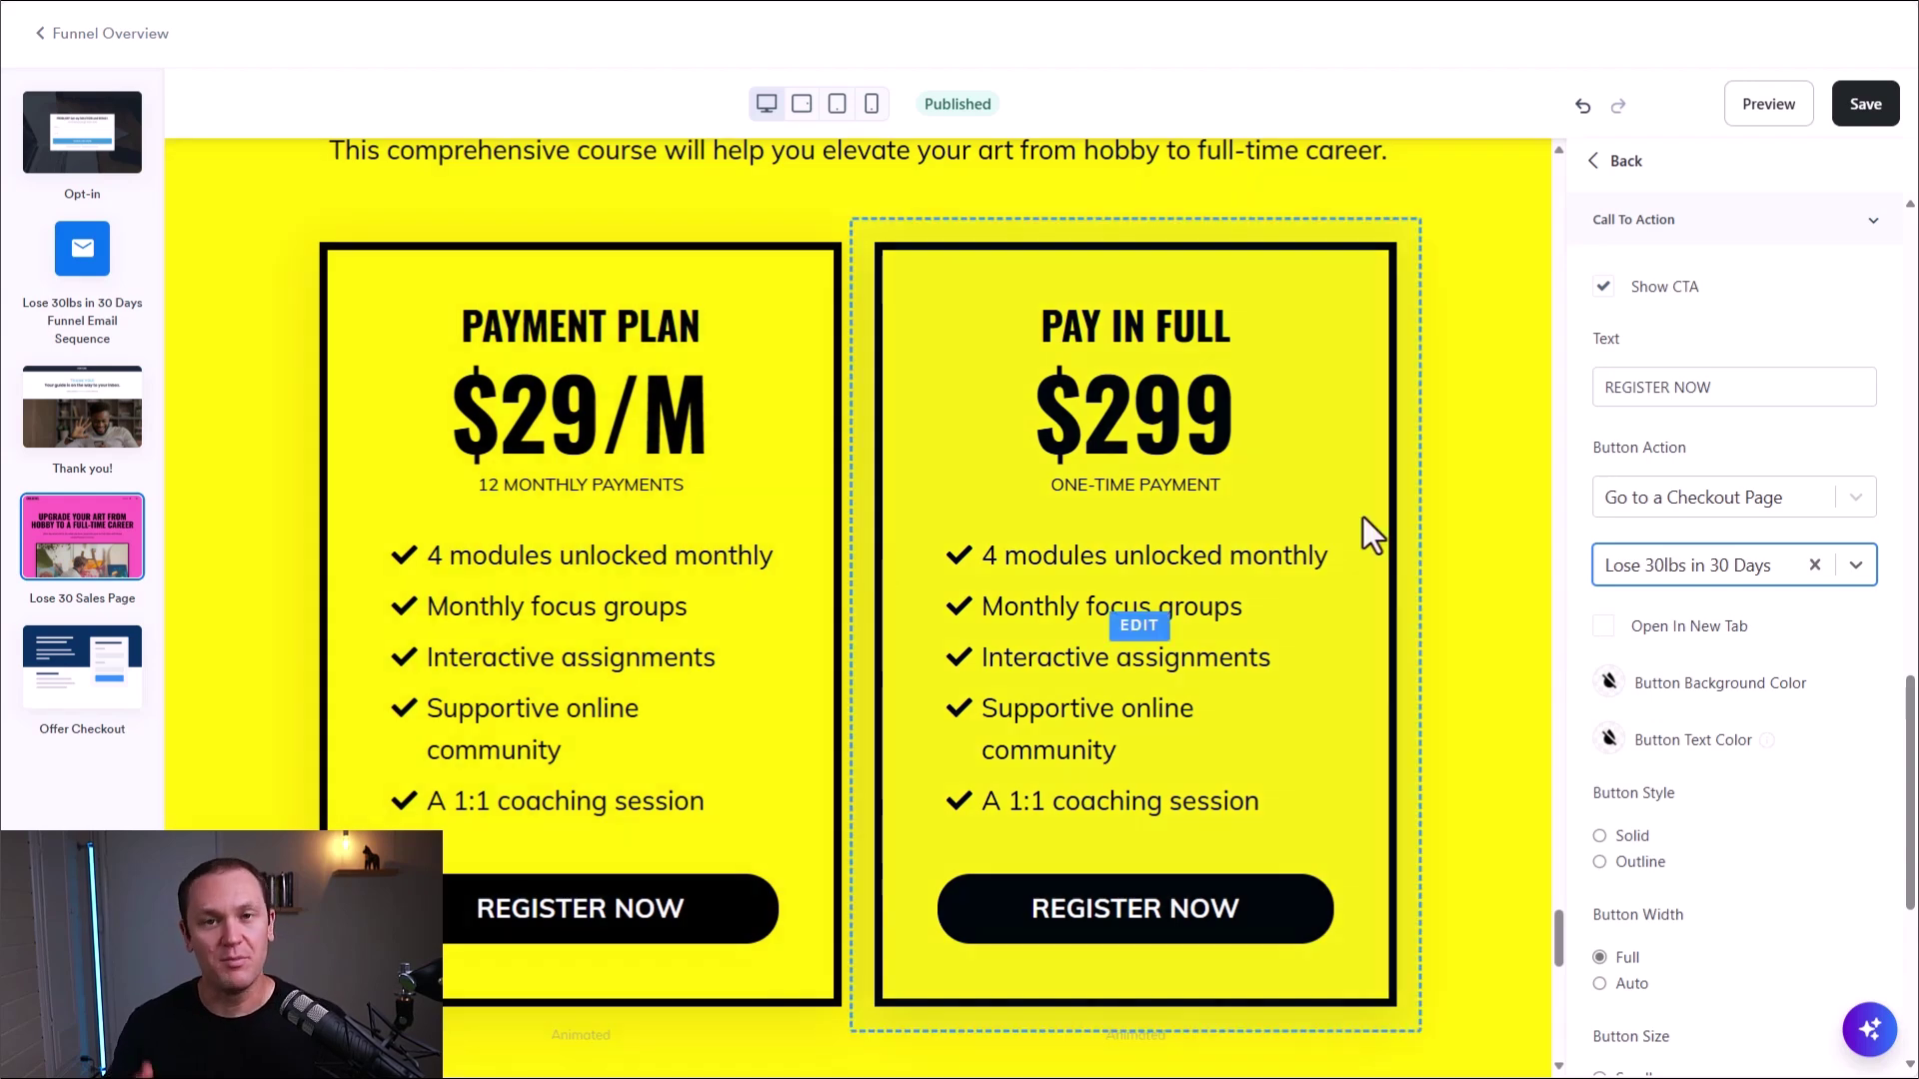
# - Set the Pay in Full card's button action to Go to a URL and make its address field ready for input
pyautogui.click(1705, 506)
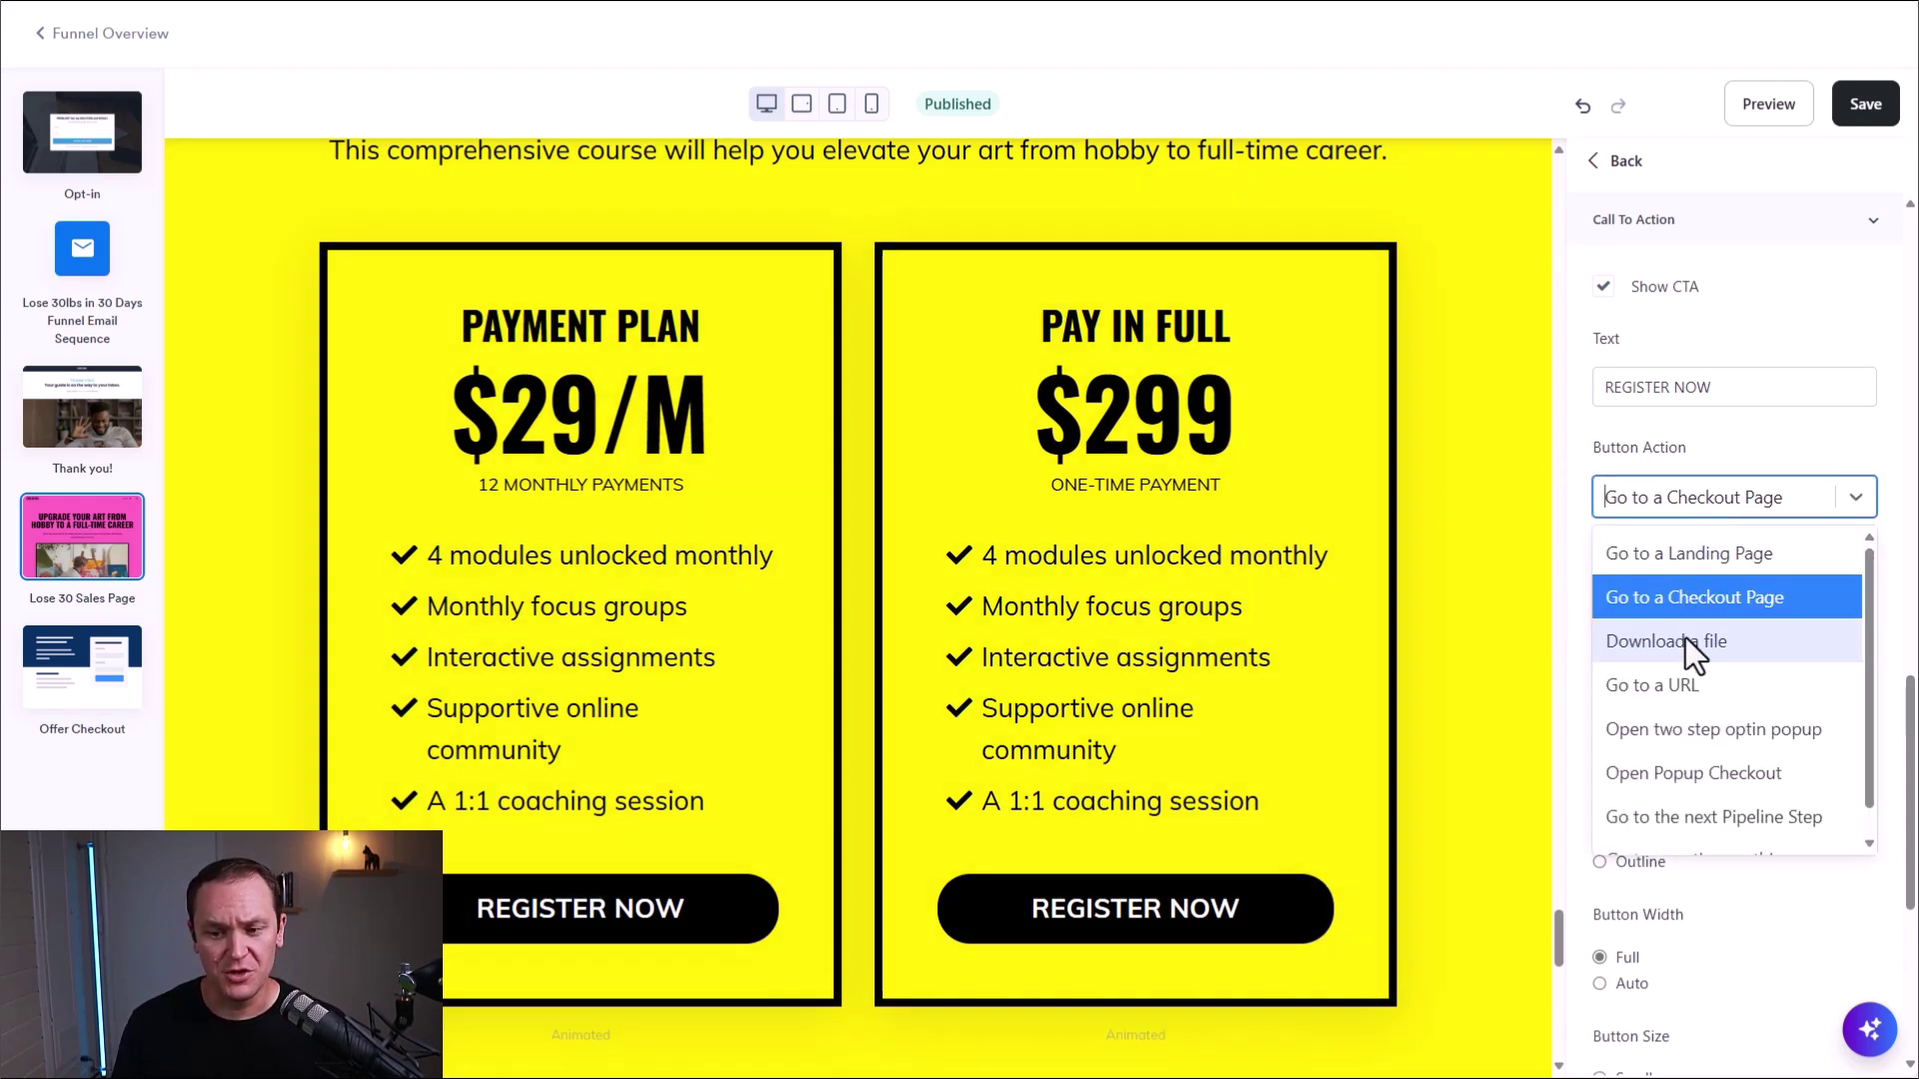
pyautogui.click(1692, 682)
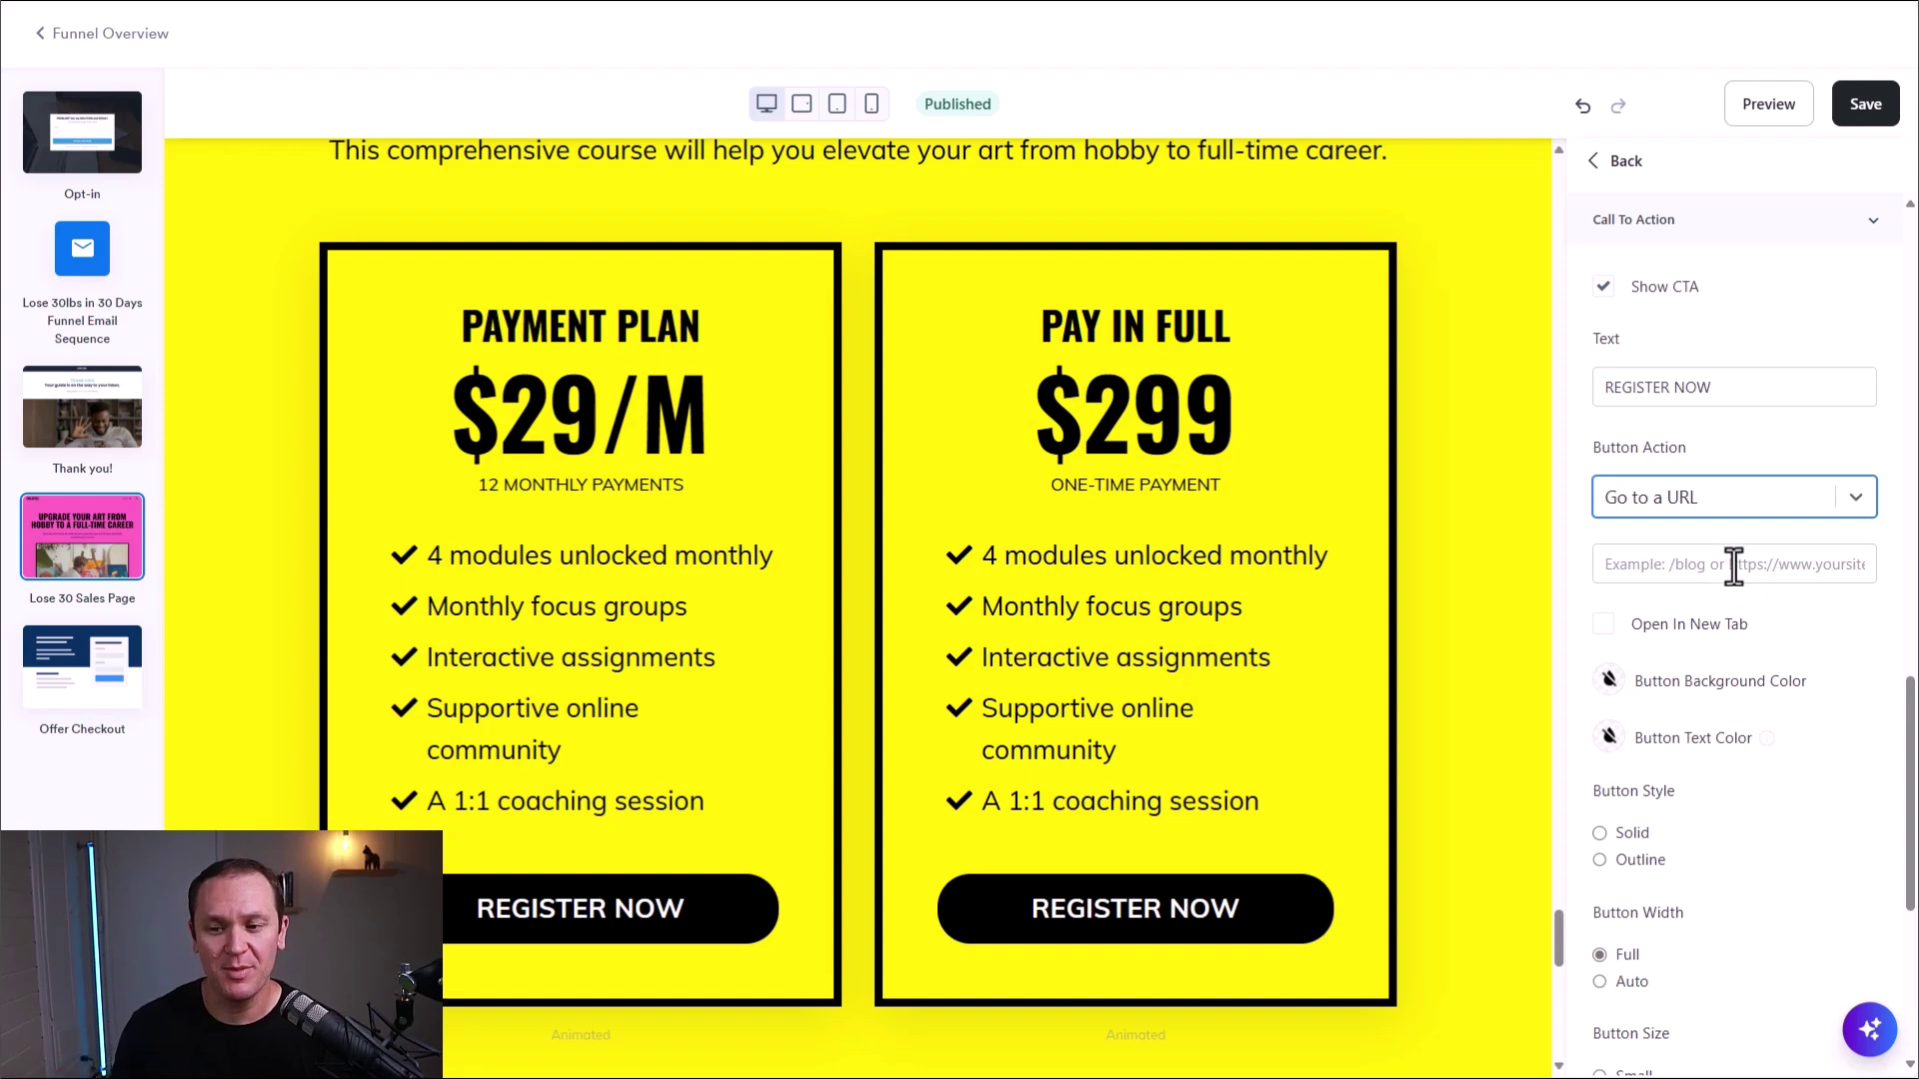
pyautogui.click(1724, 504)
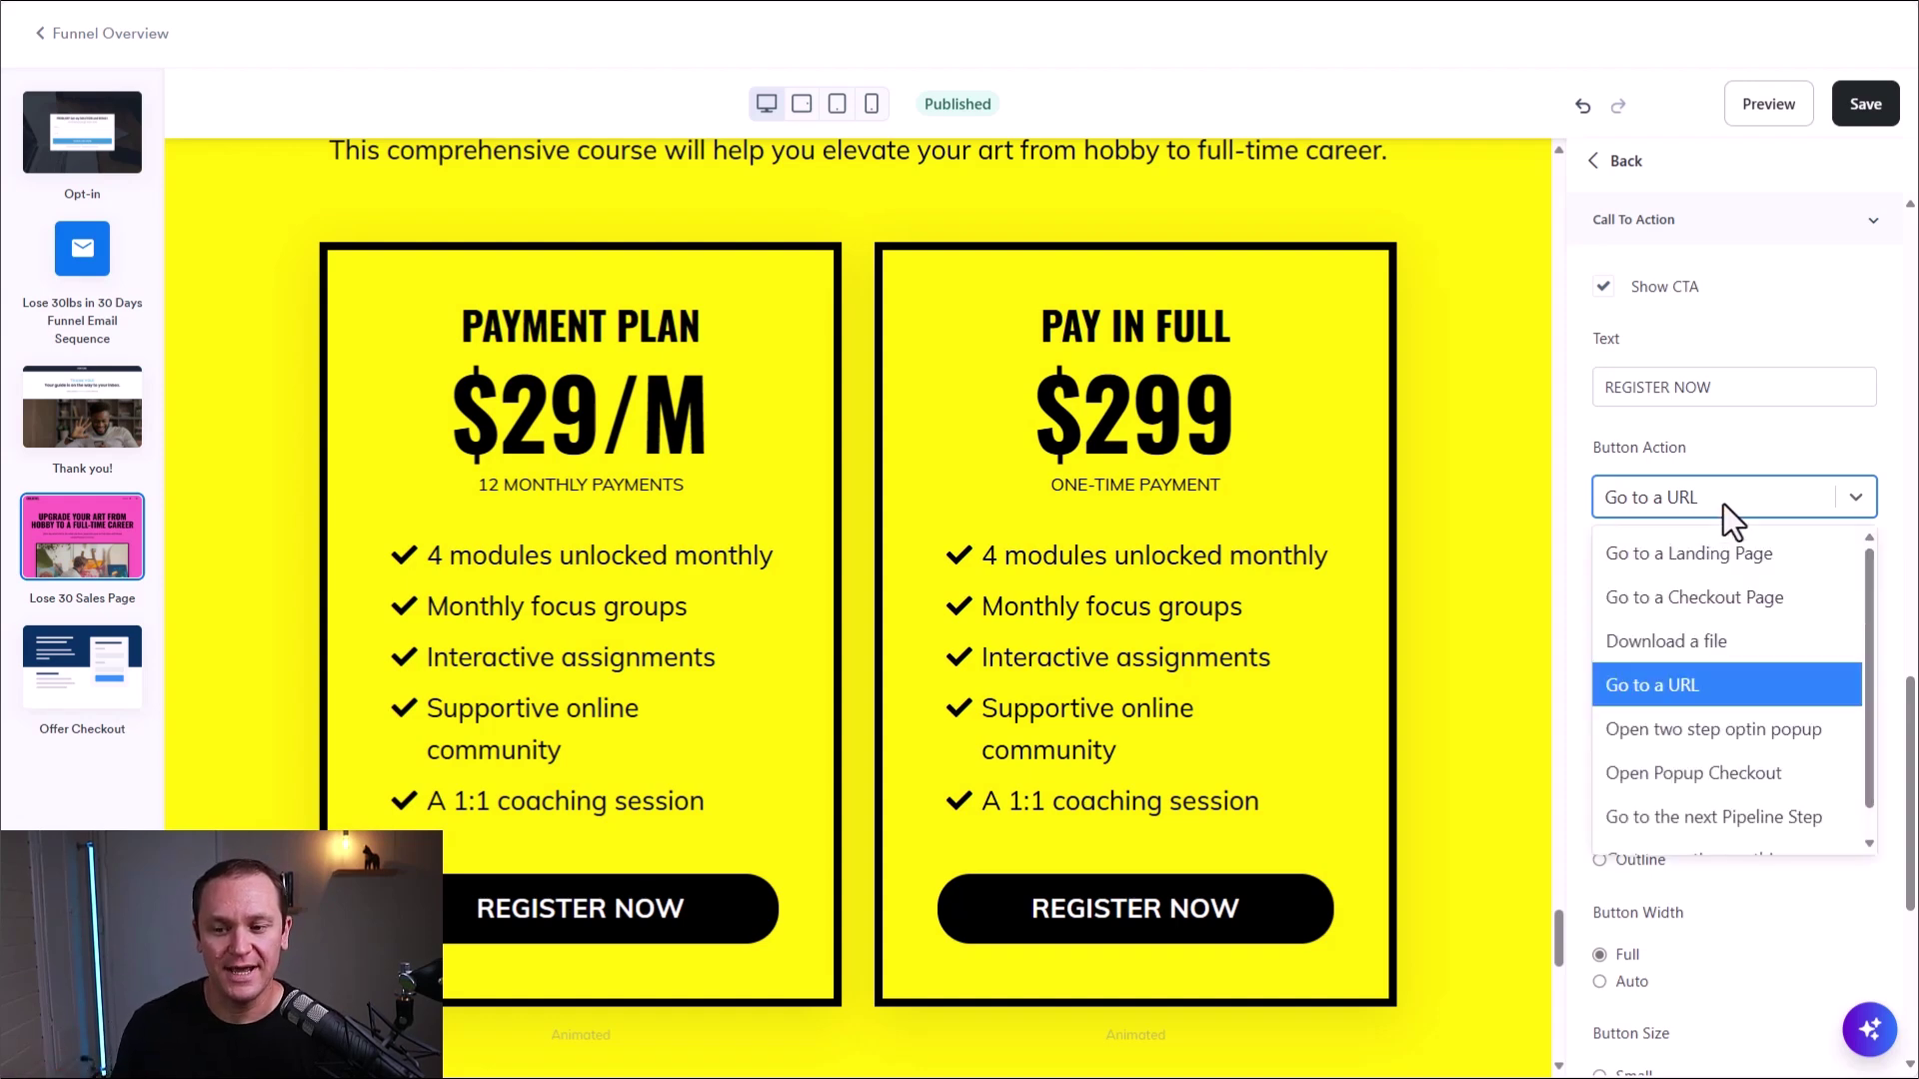
pyautogui.click(1696, 684)
pyautogui.click(1688, 565)
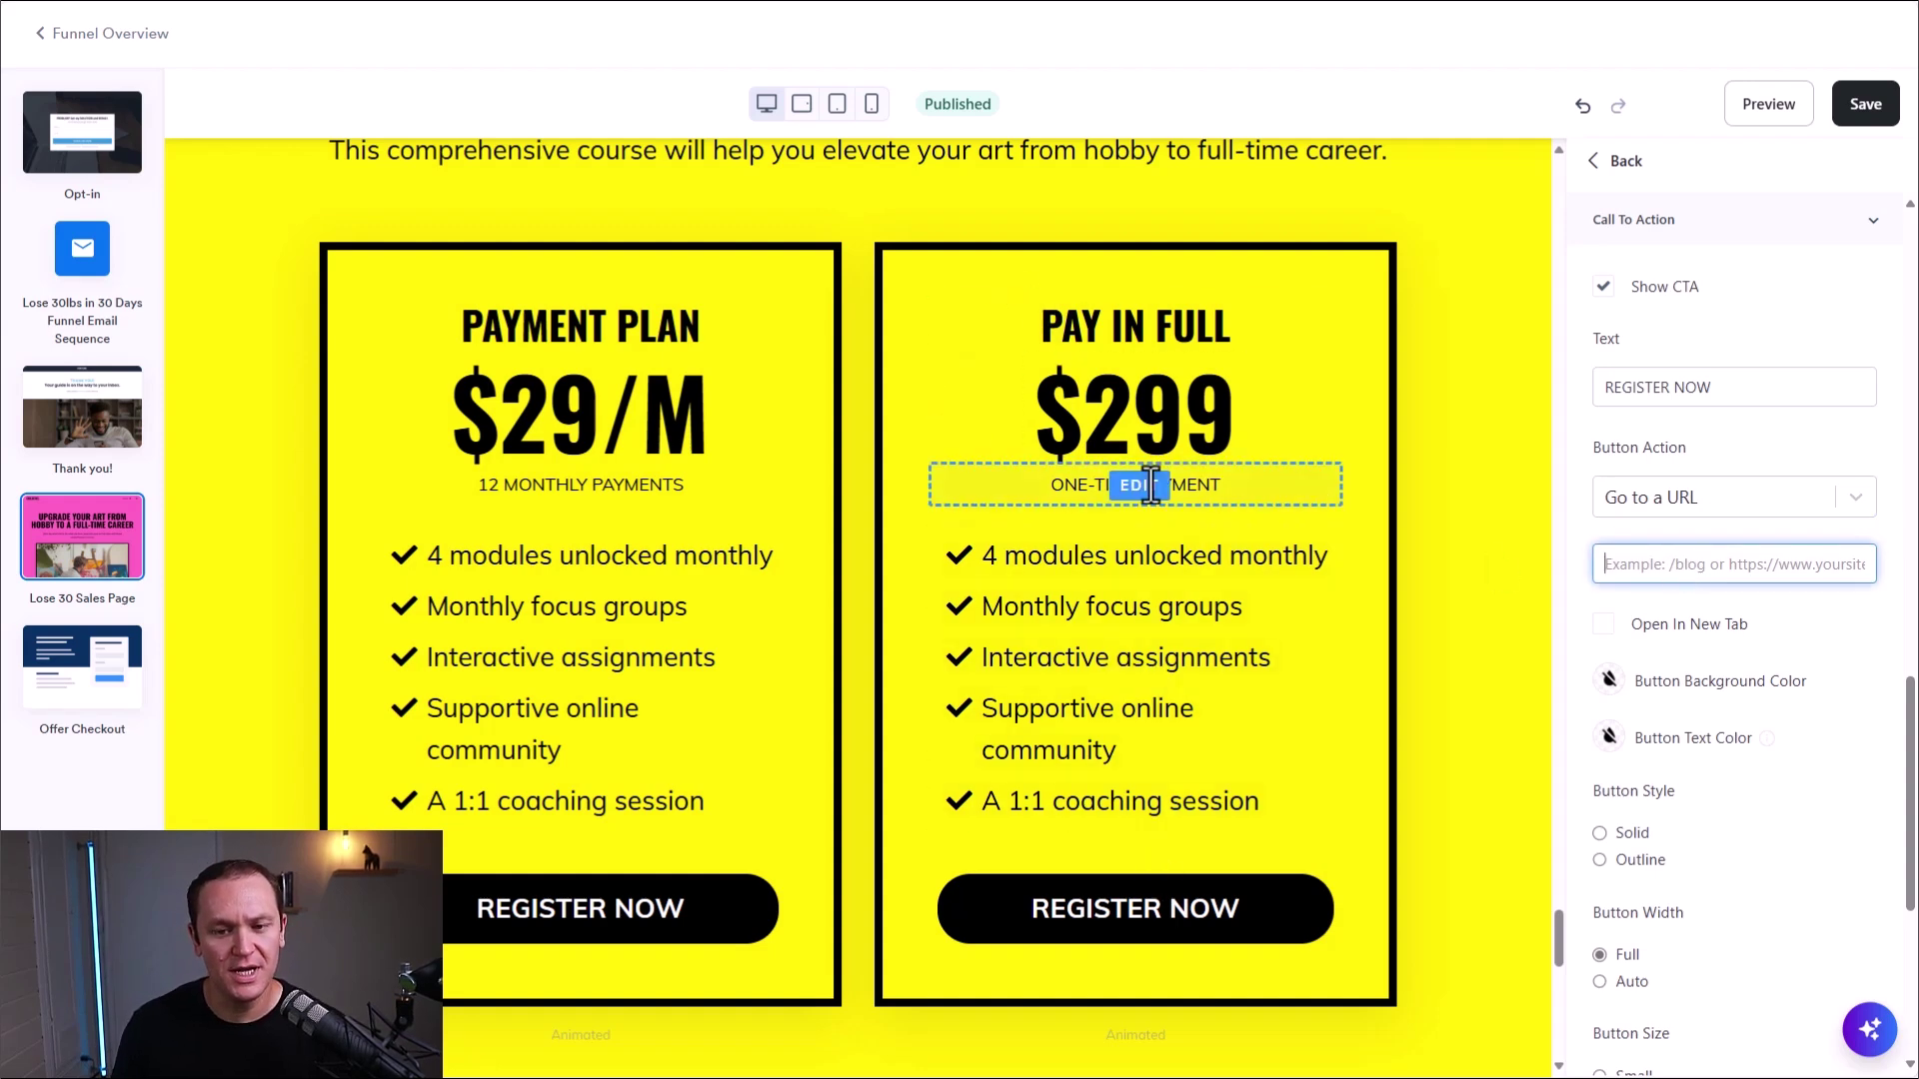
# - Look over the pricing section once more and save the sales page
pyautogui.scroll(7, 1177, 523)
pyautogui.scroll(-5, 1040, 402)
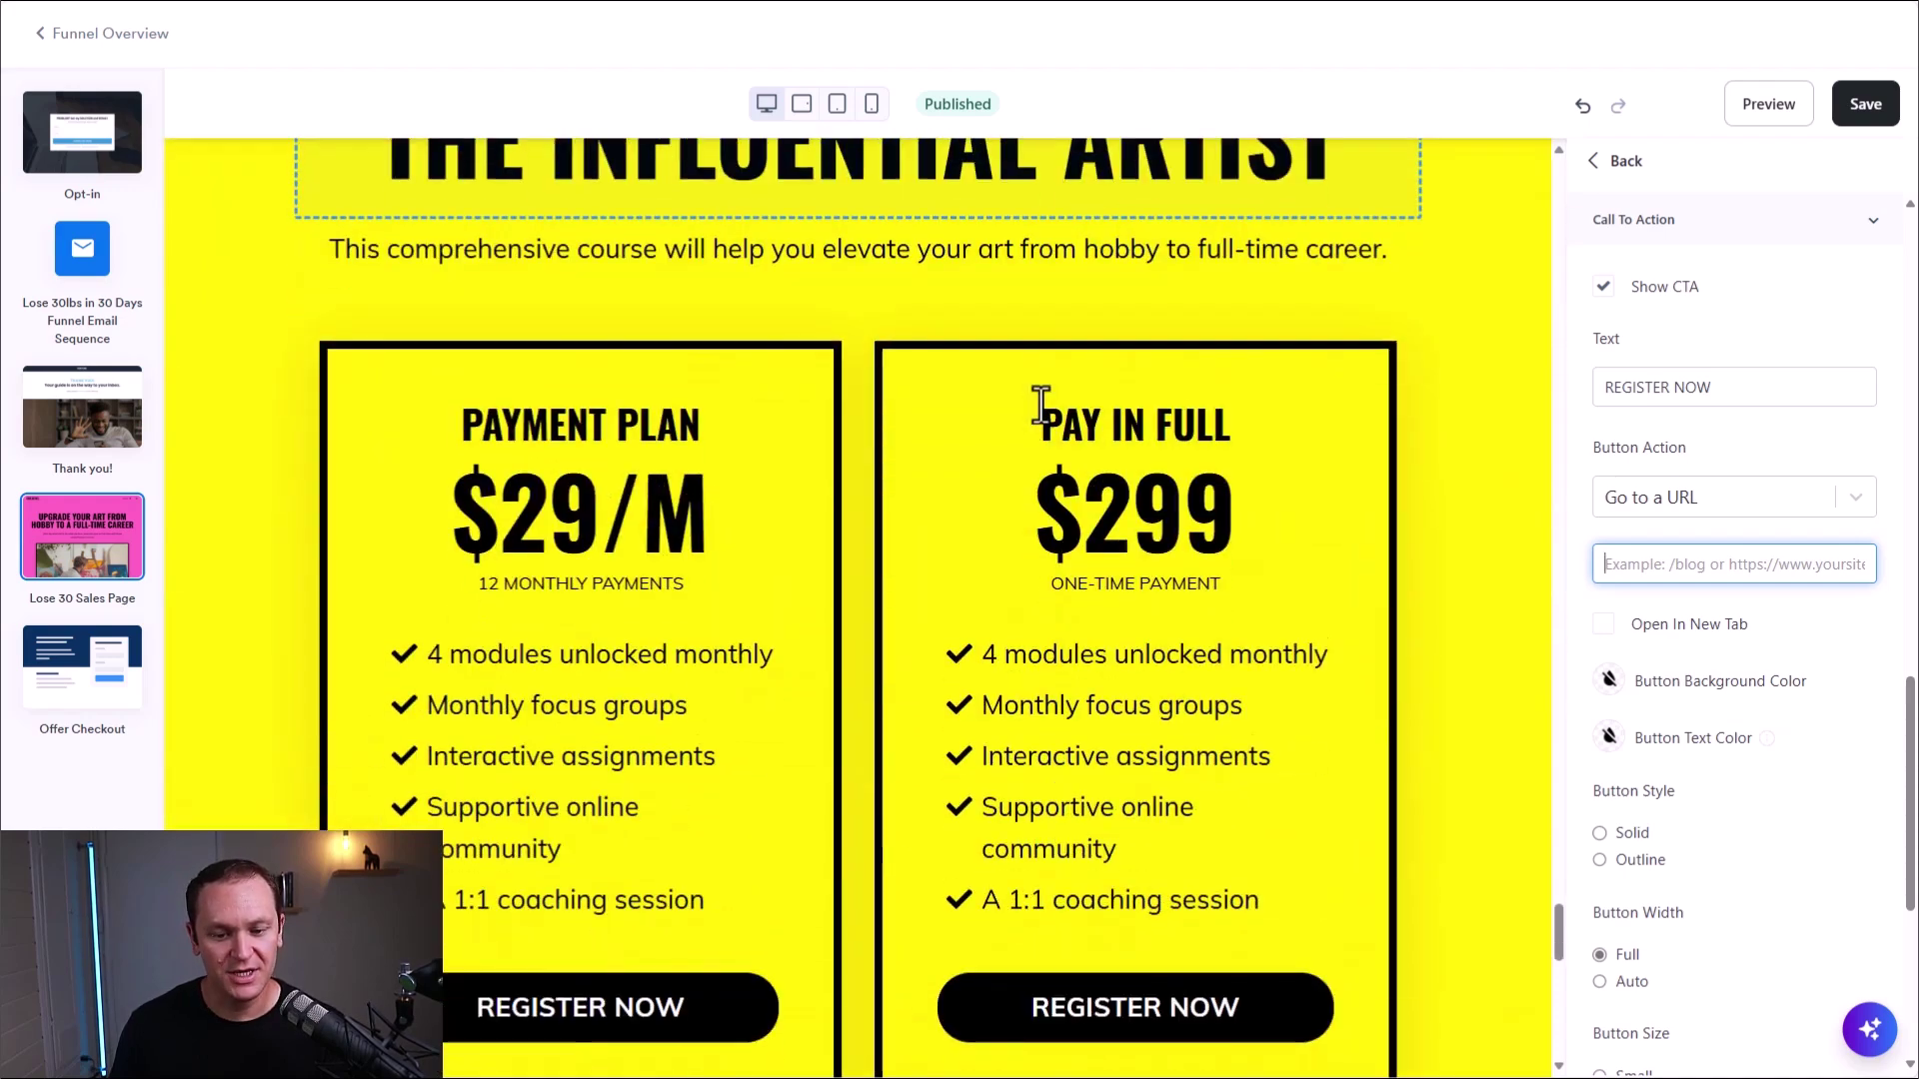
pyautogui.scroll(-4, 1041, 404)
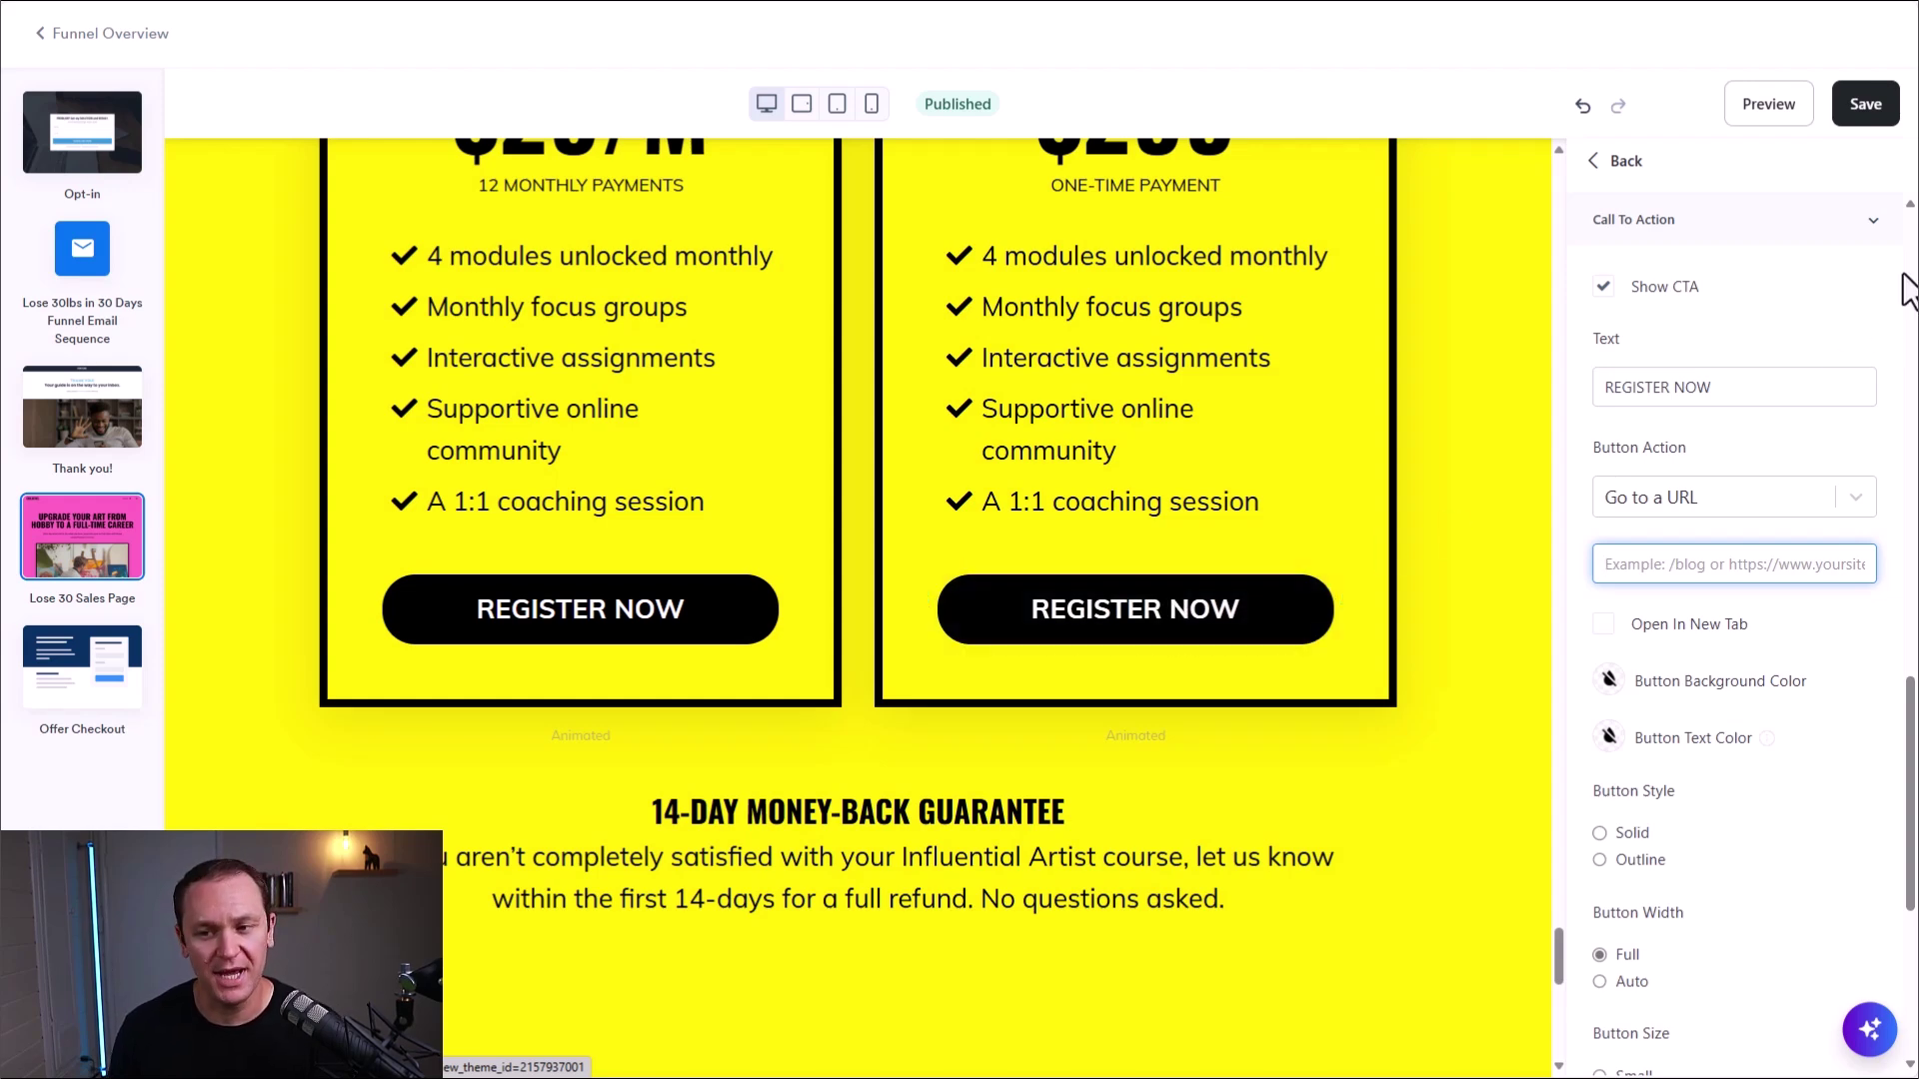
pyautogui.click(1863, 106)
# - Review the pricing cards again and return to the hero section at the start of the sales page
pyautogui.scroll(2, 1211, 604)
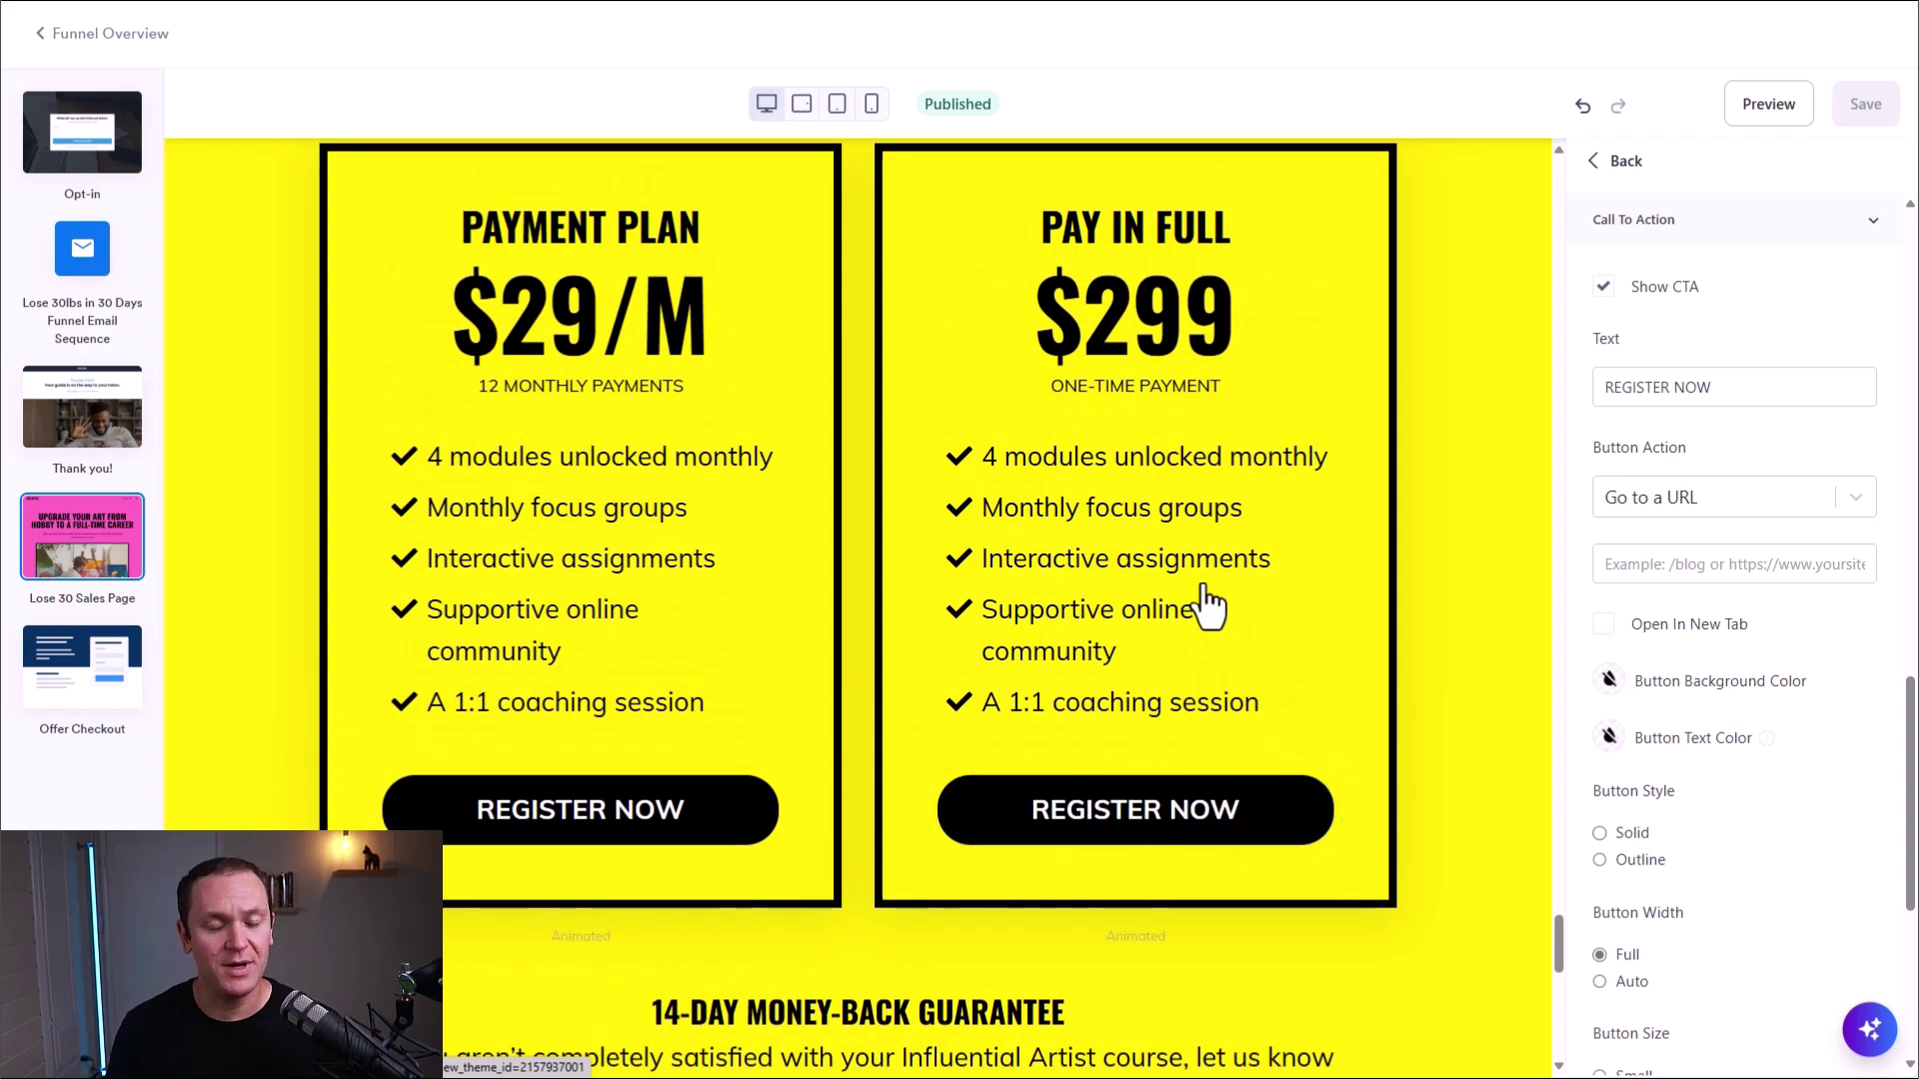
pyautogui.scroll(1, 1210, 599)
pyautogui.scroll(-1, 1200, 569)
pyautogui.scroll(1, 1202, 587)
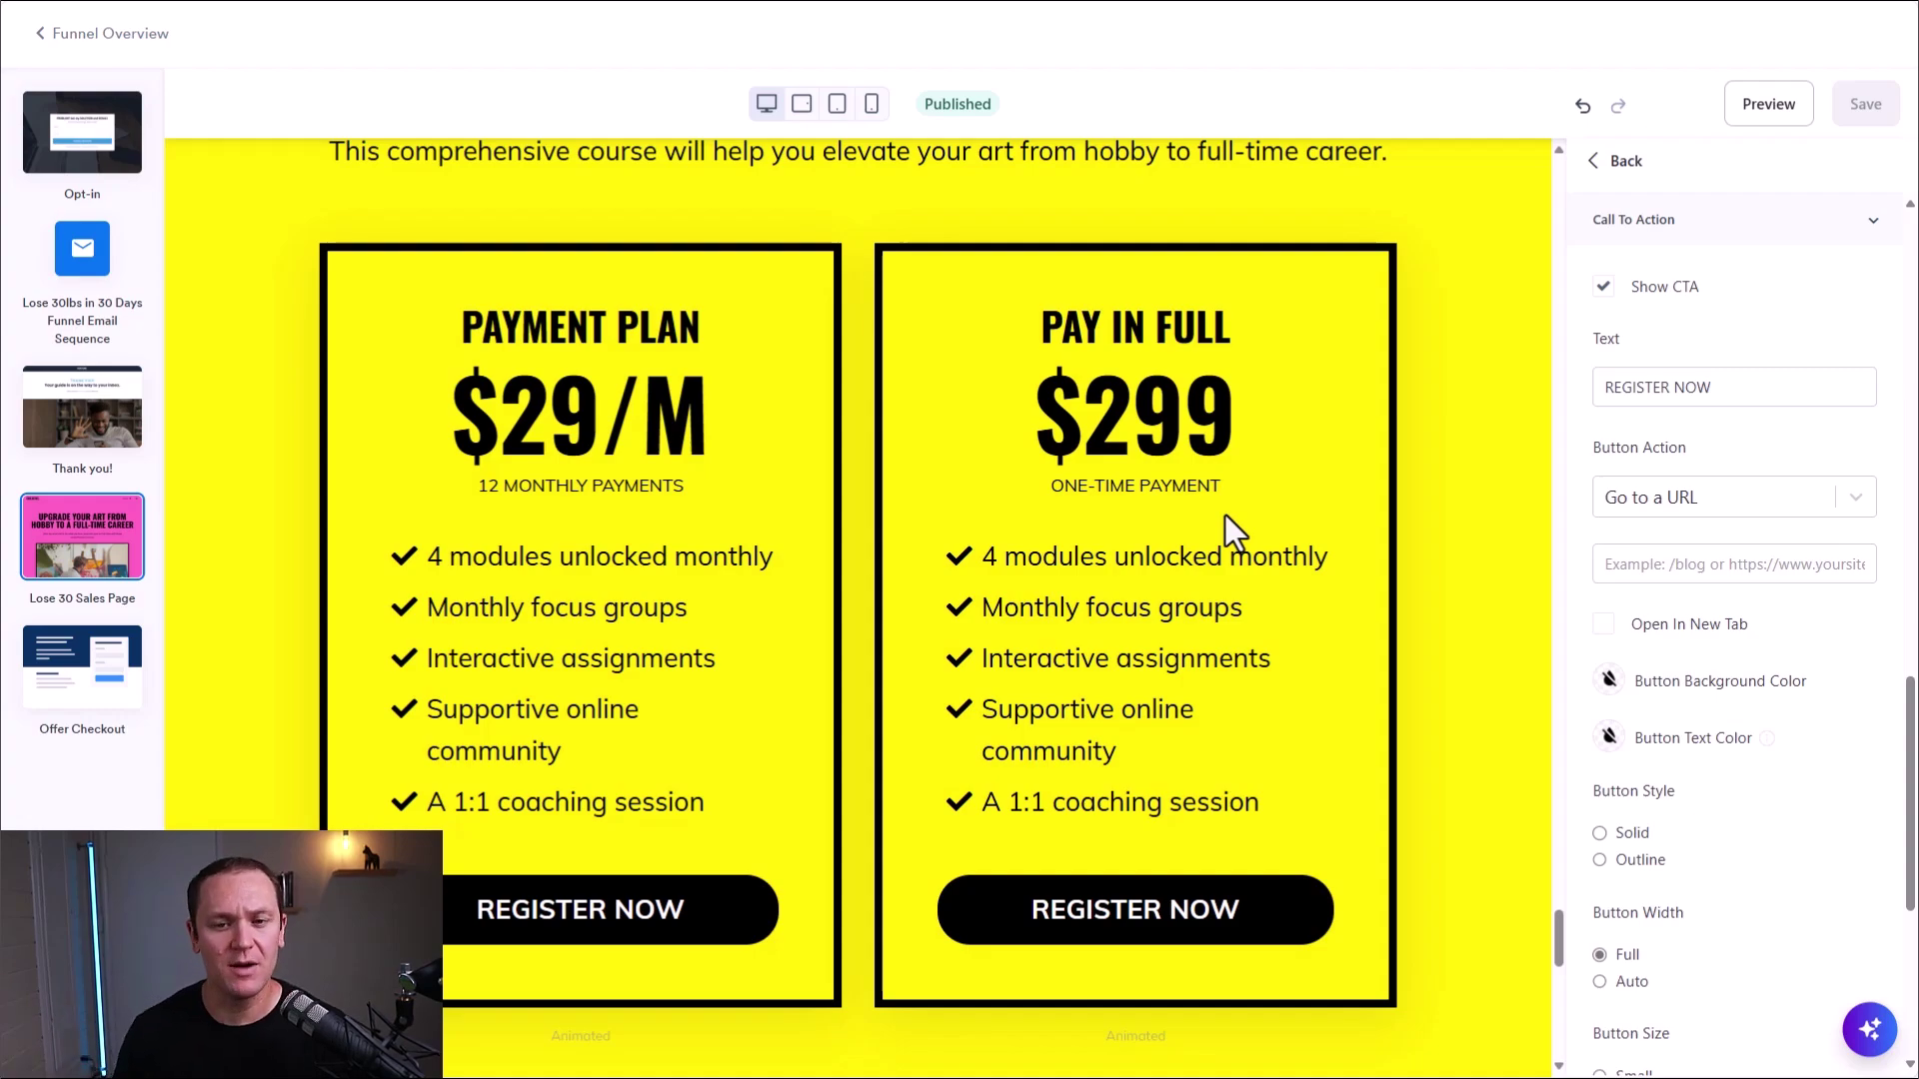
pyautogui.scroll(15, 1225, 515)
pyautogui.scroll(2, 1209, 470)
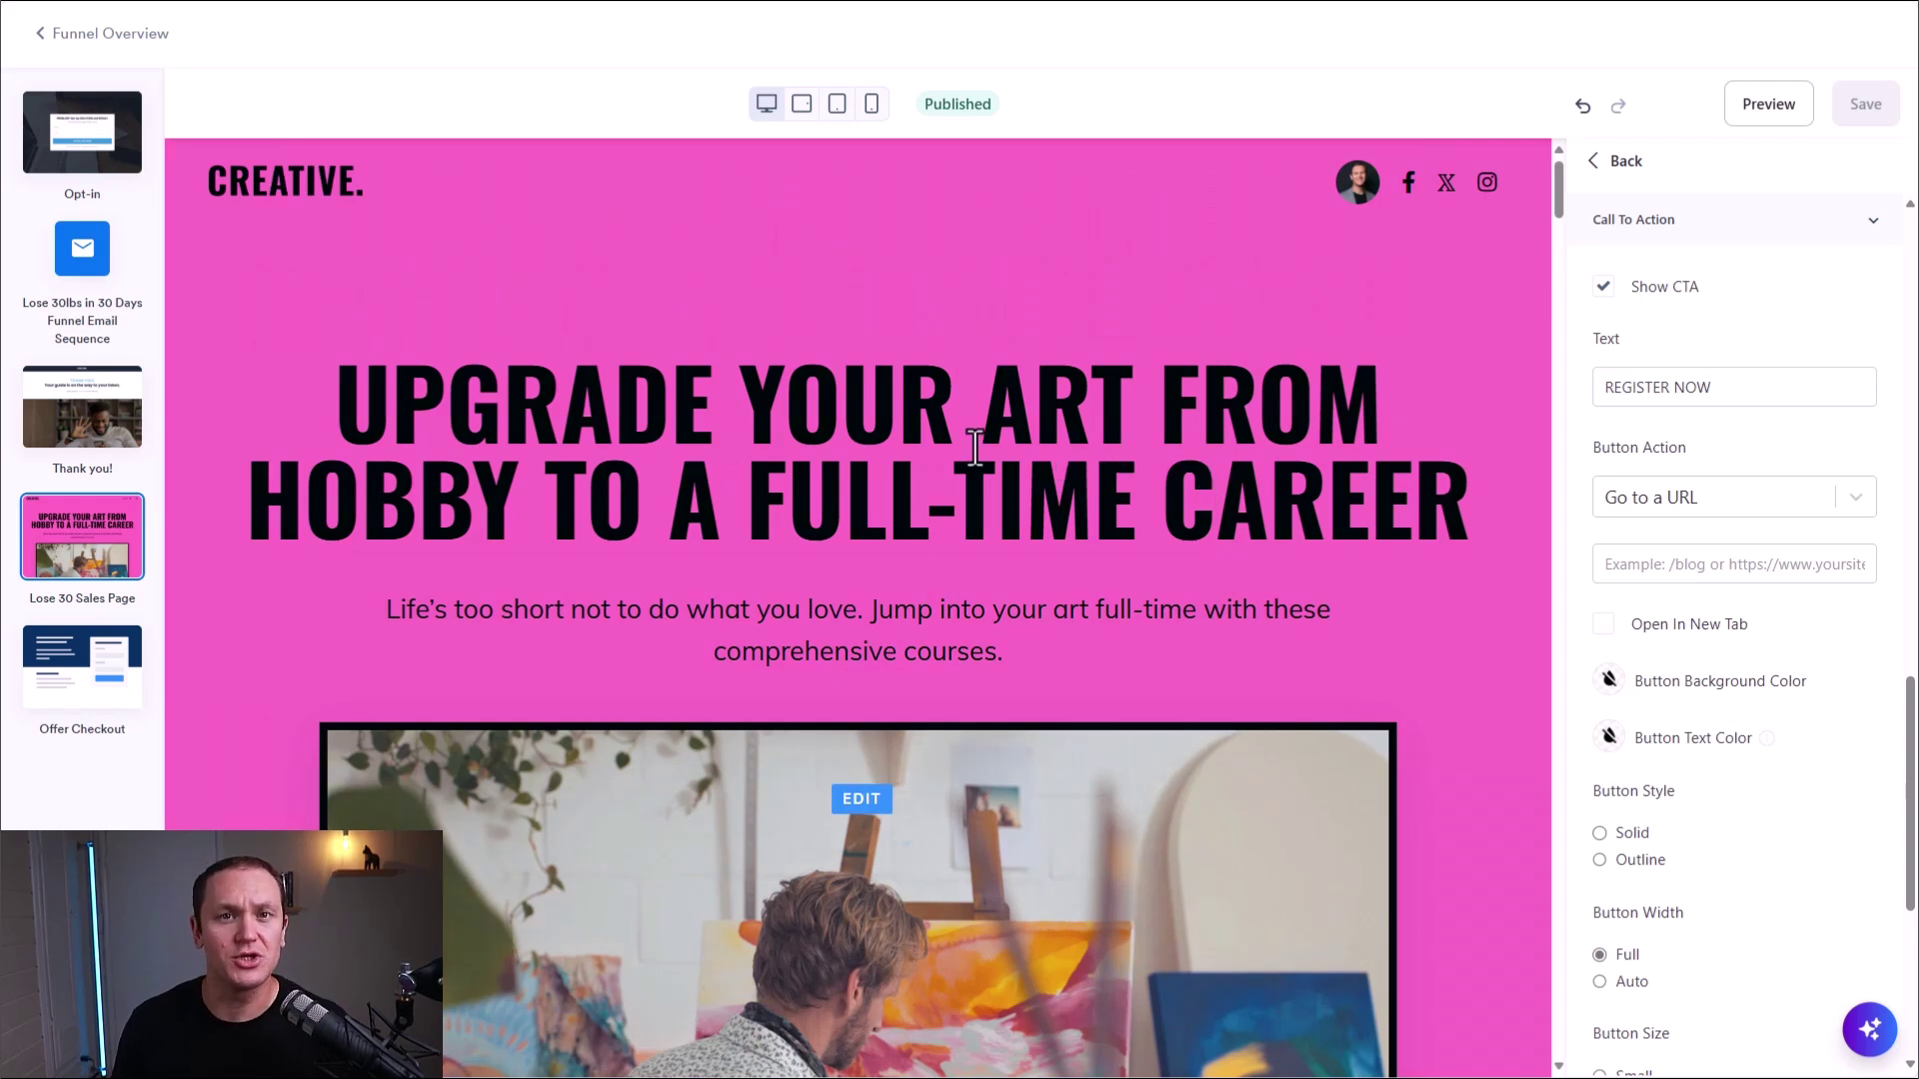